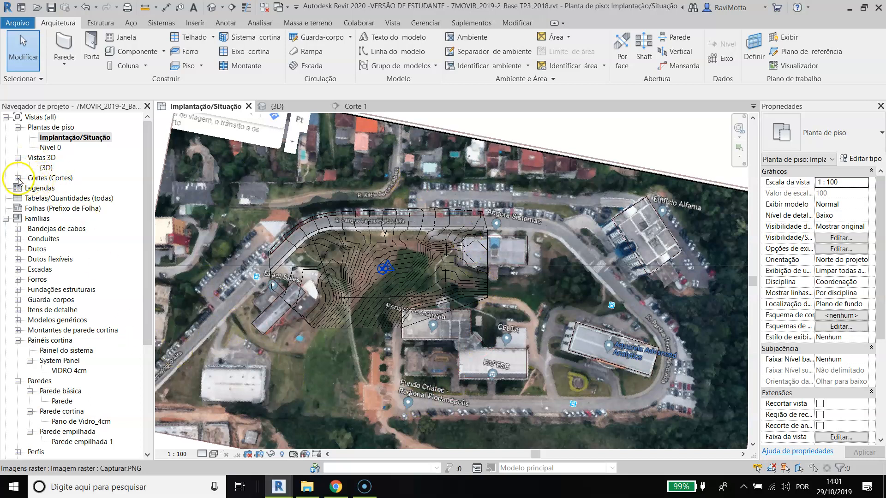
Step: Open the Corte 1 section view and turn off its view cropping
double_click(41, 179)
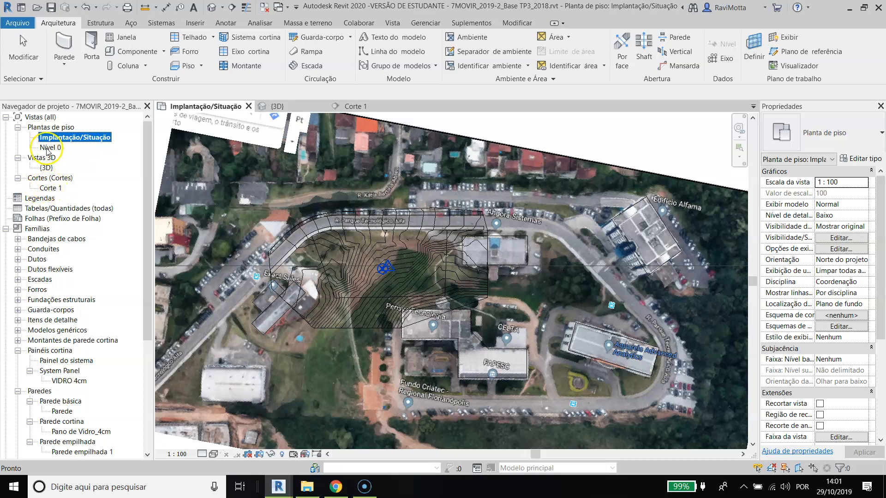
click(49, 189)
double_click(50, 189)
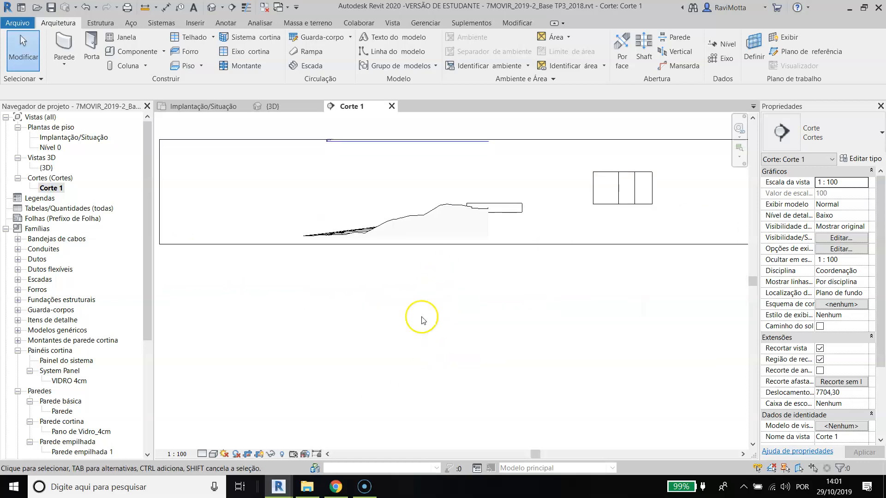
click(247, 456)
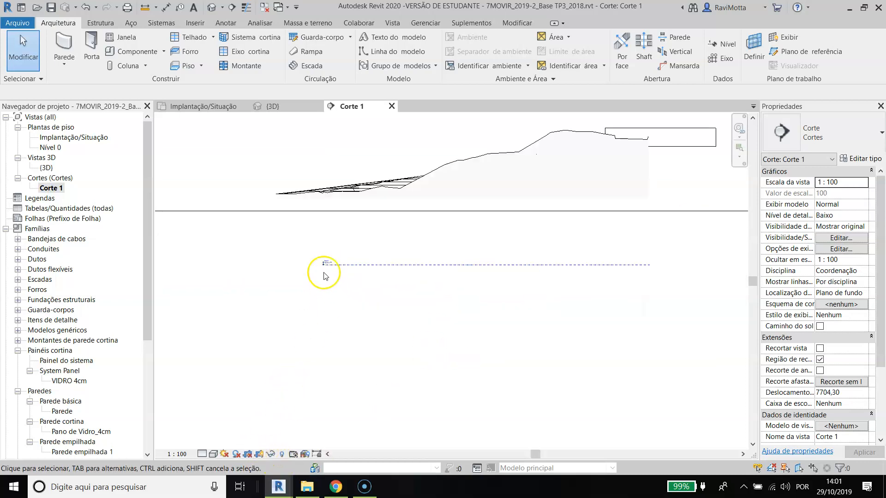
Step: Examine the Nível 0 and Implantação/Situação levels in the section, including their elevations relative to the terrain
scroll(323, 263, up, 5)
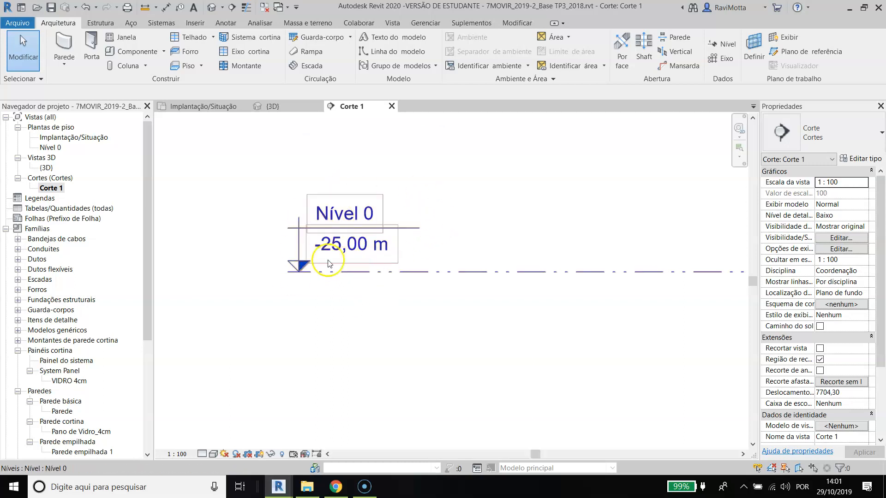
scroll(373, 240, down, 2)
scroll(358, 248, down, 5)
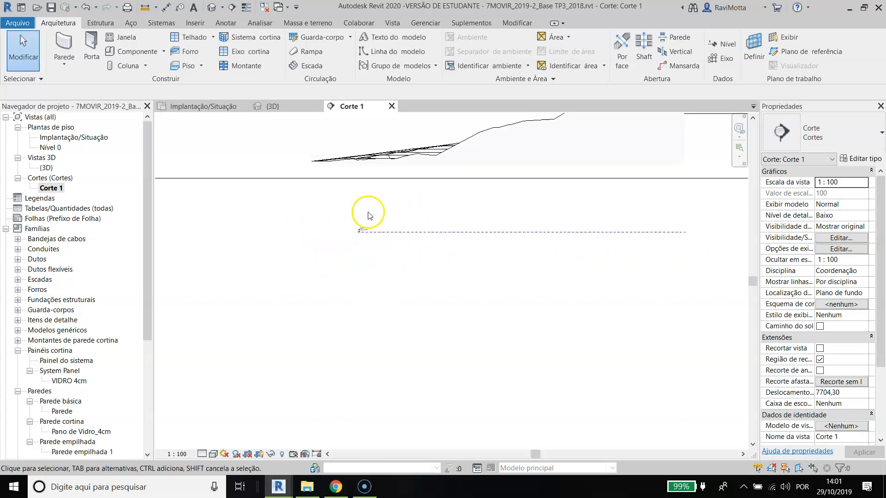
scroll(359, 174, up, 5)
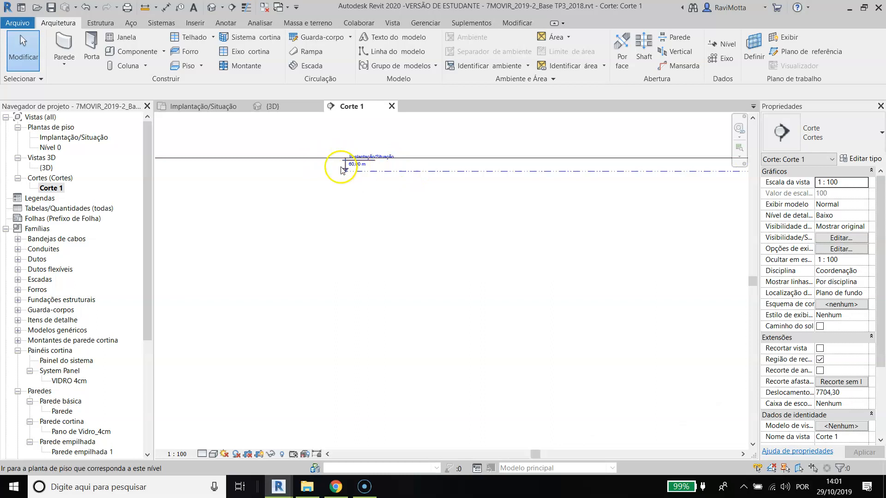
scroll(395, 169, down, 4)
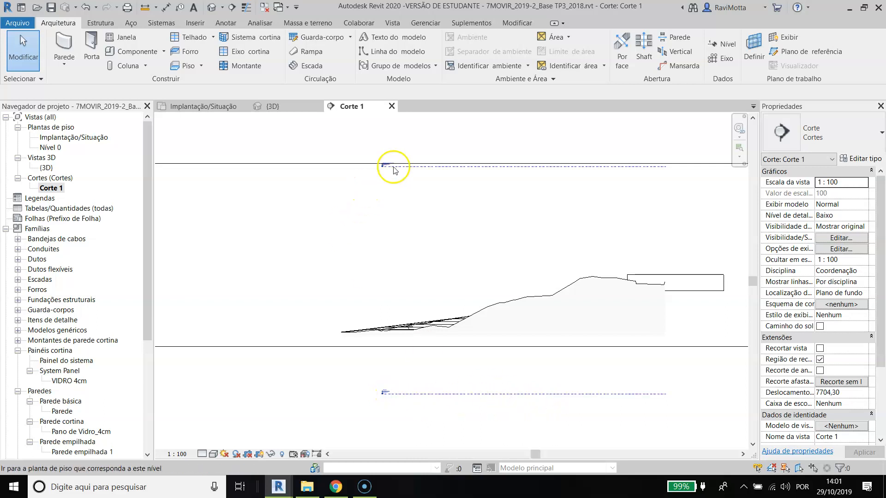
scroll(421, 173, up, 2)
click(422, 172)
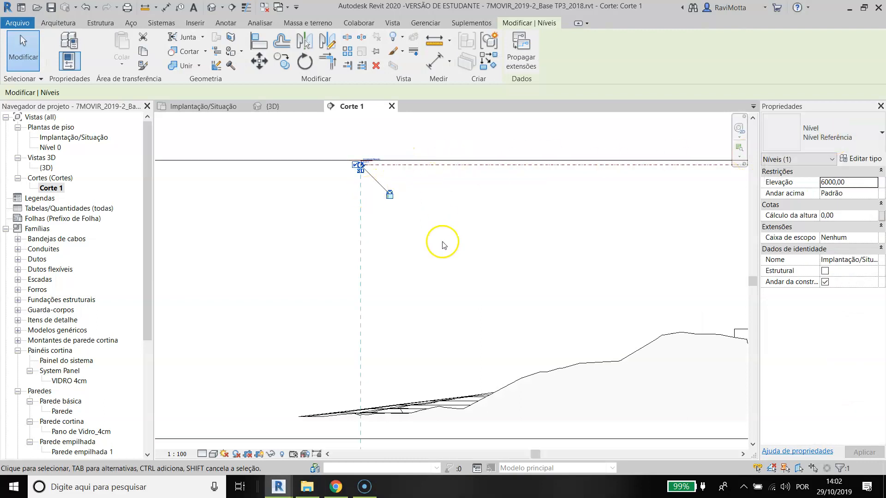
scroll(391, 196, down, 1)
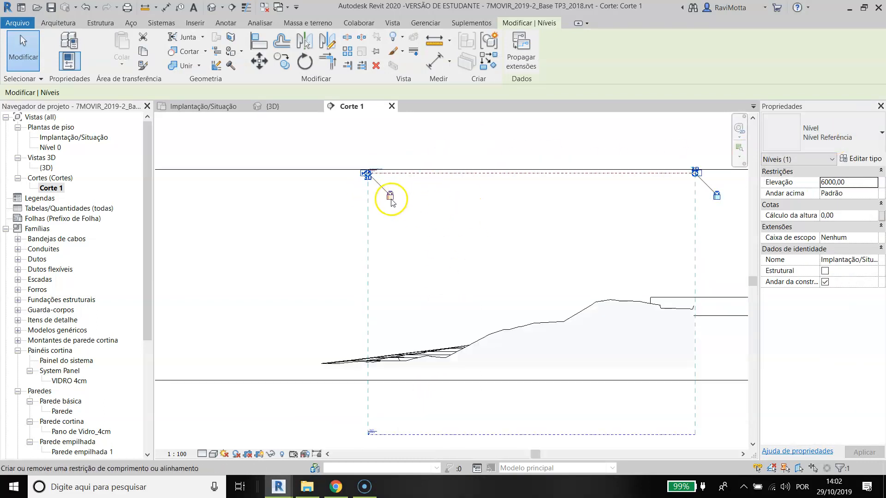
key(Escape)
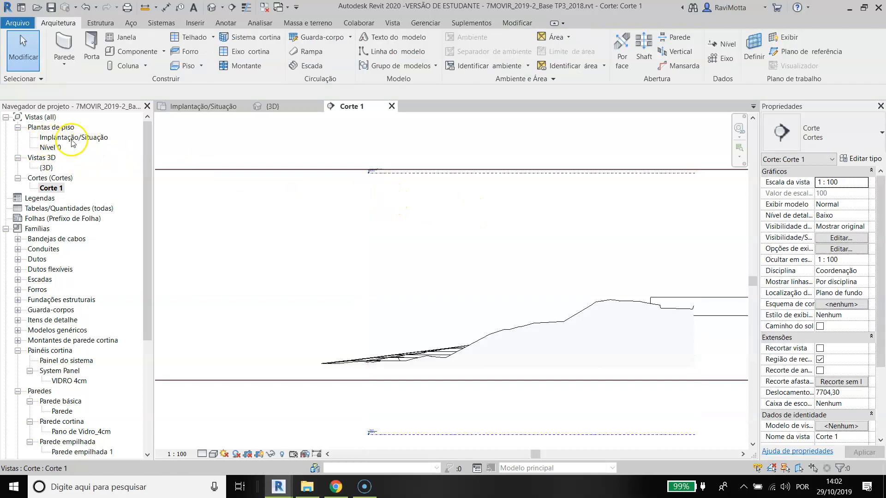
Step: Assign the Implantação/Situação and Nível 0 floor plans to a new view type duplicated from Planta de piso and named PLANTAS REFERÊNCIA
click(61, 138)
ctrl+click(51, 147)
right_click(58, 143)
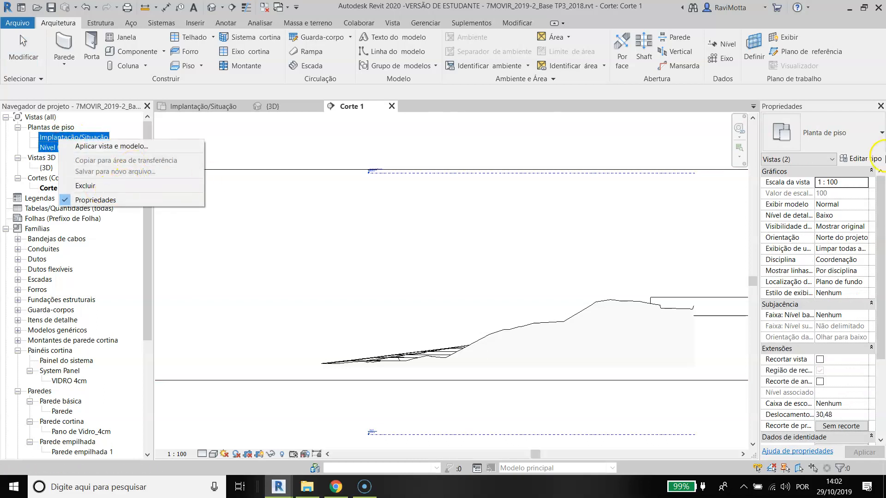
key(Escape)
click(860, 158)
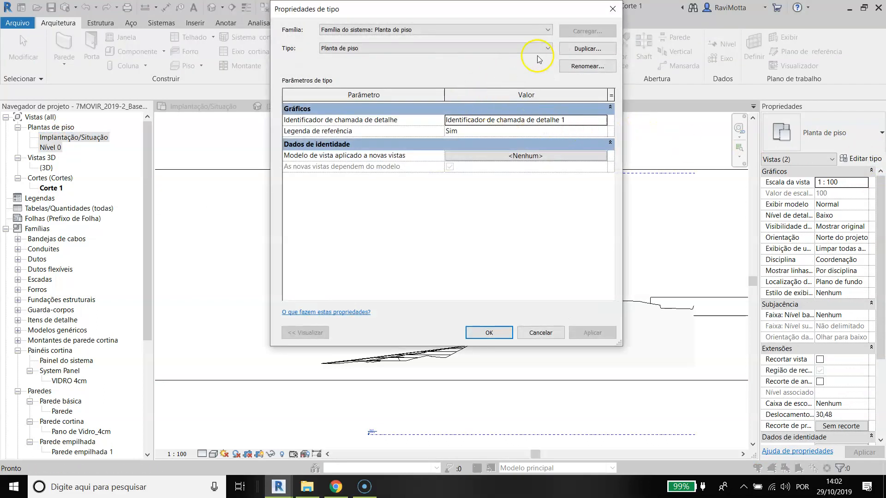
click(587, 49)
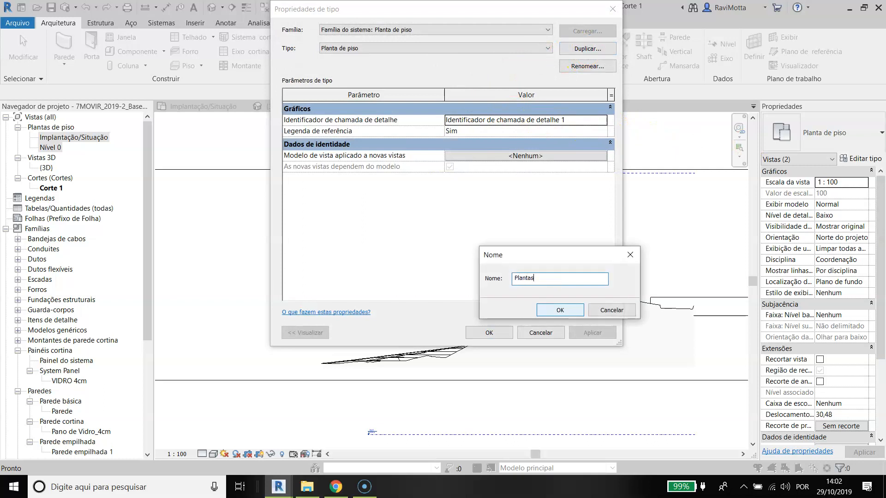
text(Plantas Referência])
click(561, 311)
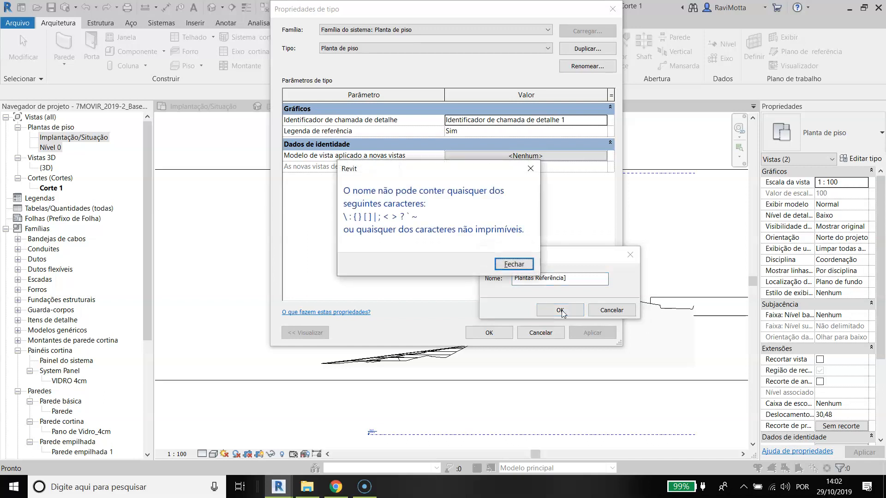
key(Return)
text(])
key(BackSpace)
text(PLANTAS)
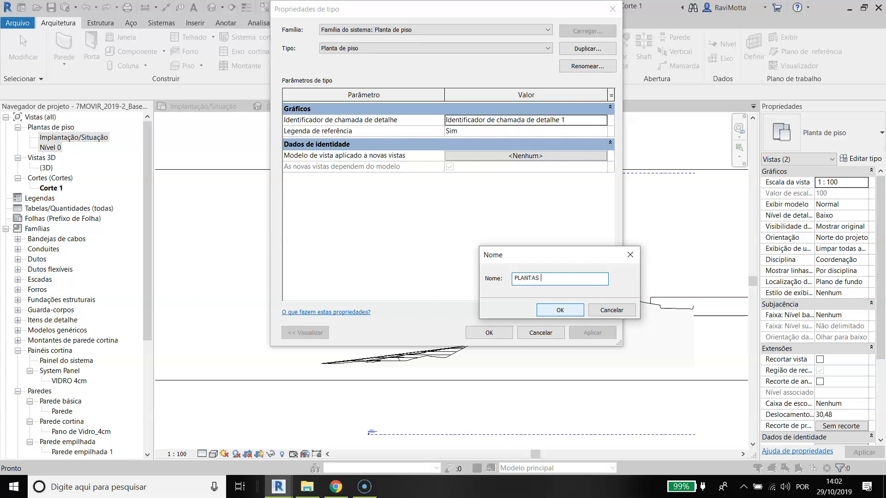
text( REFERÊNCIA)
click(561, 310)
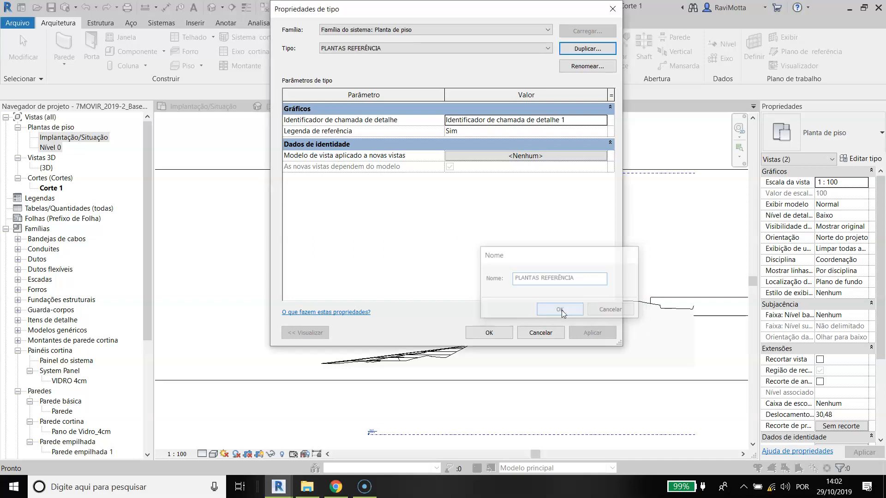
click(490, 333)
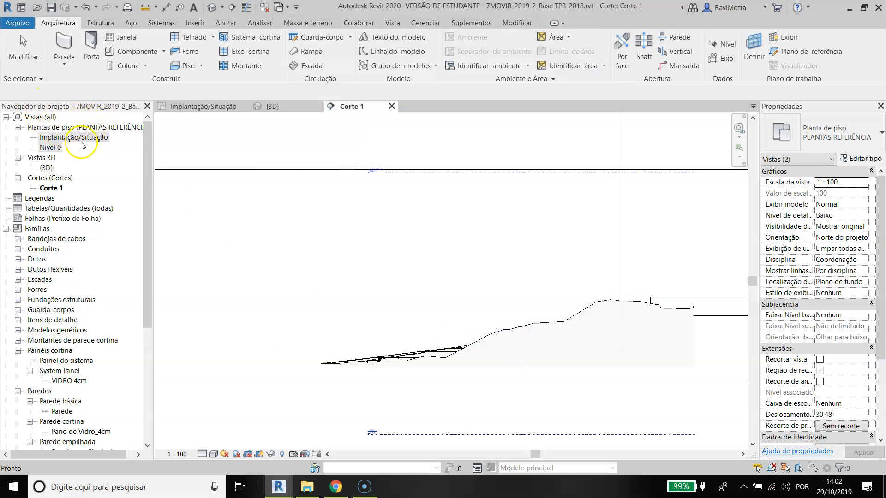
Step: Duplicate the Implantação/Situação floor plan view without detailing
click(57, 140)
right_click(58, 139)
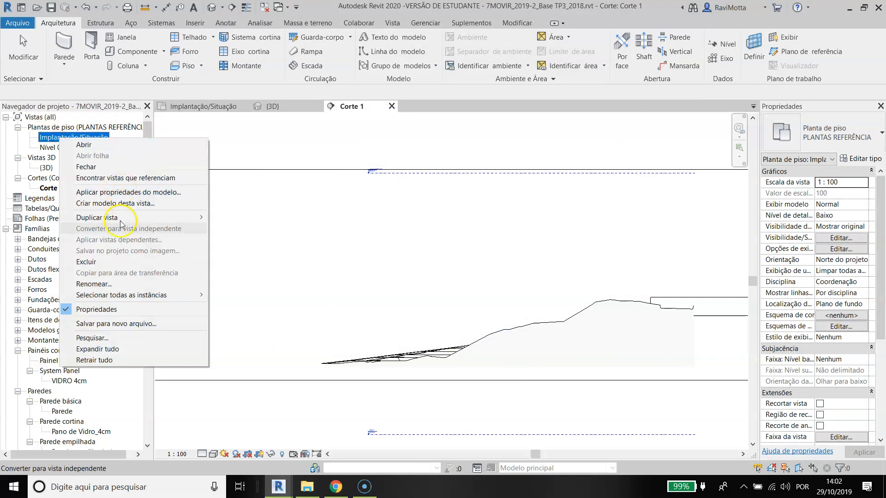
mouse_move(84, 224)
click(252, 217)
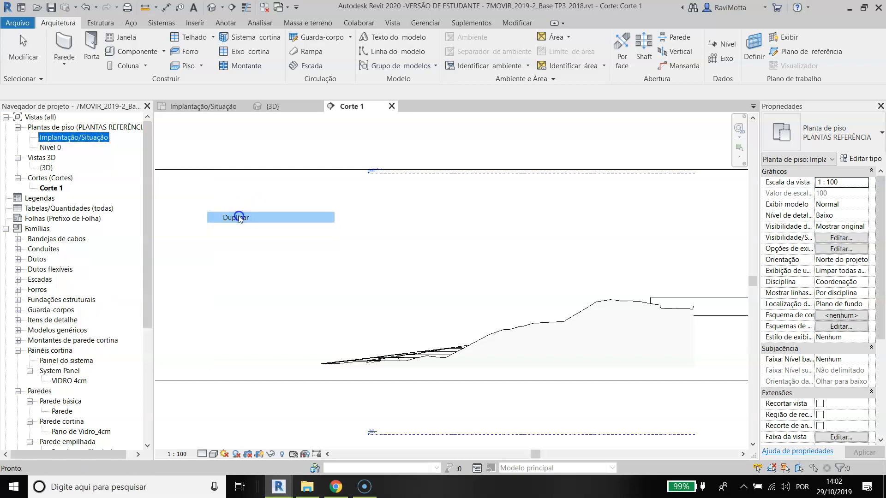
scroll(293, 301, up, 4)
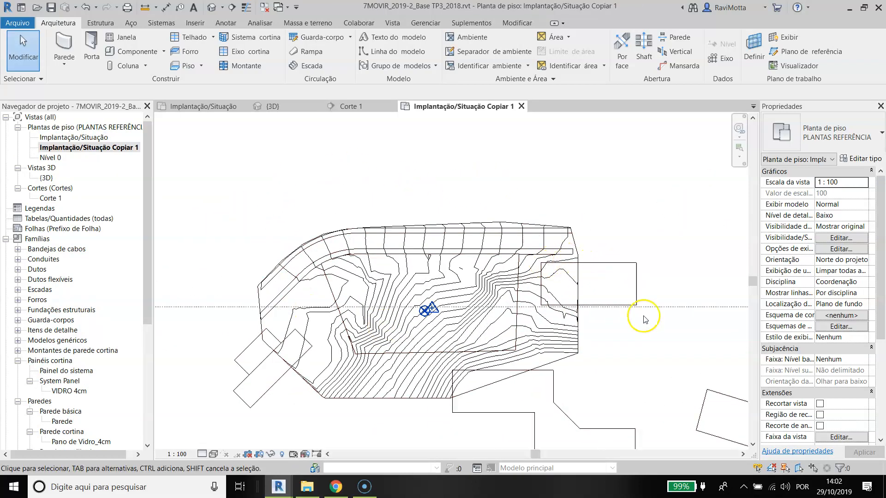
Step: Set the visual style of the copied Implantação/Situação plan to shaded (Sombreado)
click(213, 455)
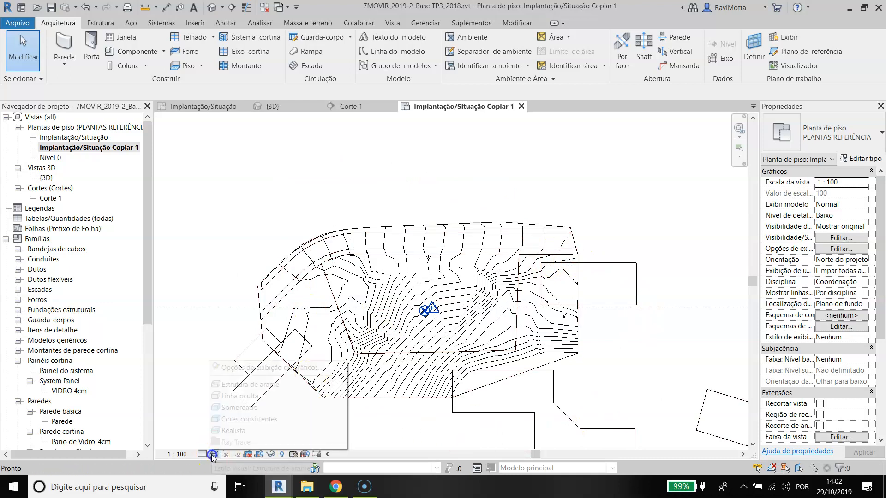
click(245, 396)
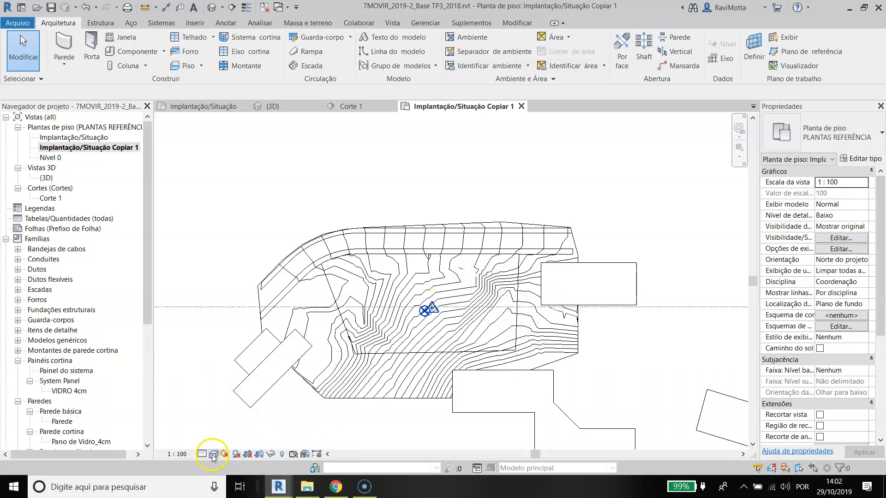
click(214, 454)
click(246, 410)
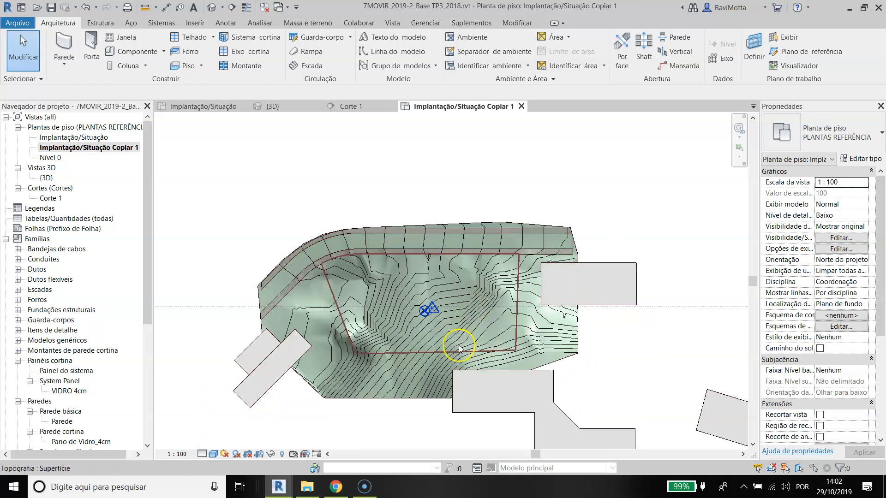
Step: Assign the copied Implantação/Situação plan to a new view type duplicated from PLANTAS REFERÊNCIA and named PROJETO
click(81, 147)
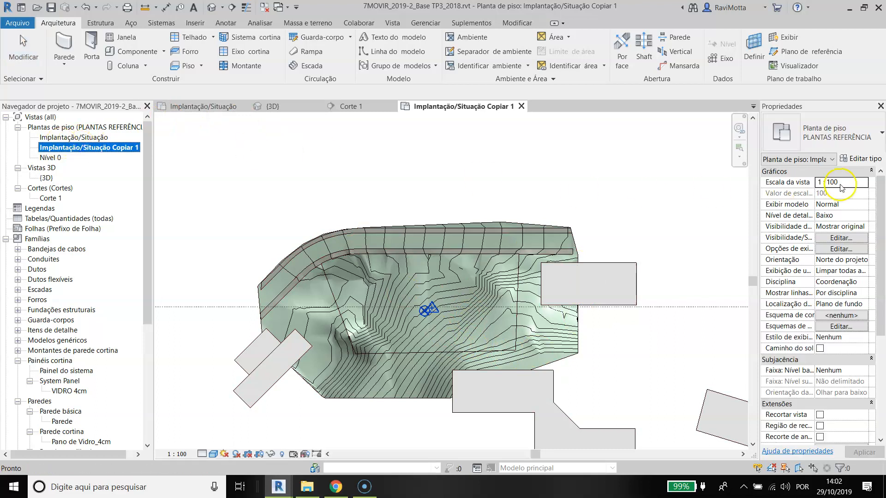
click(854, 160)
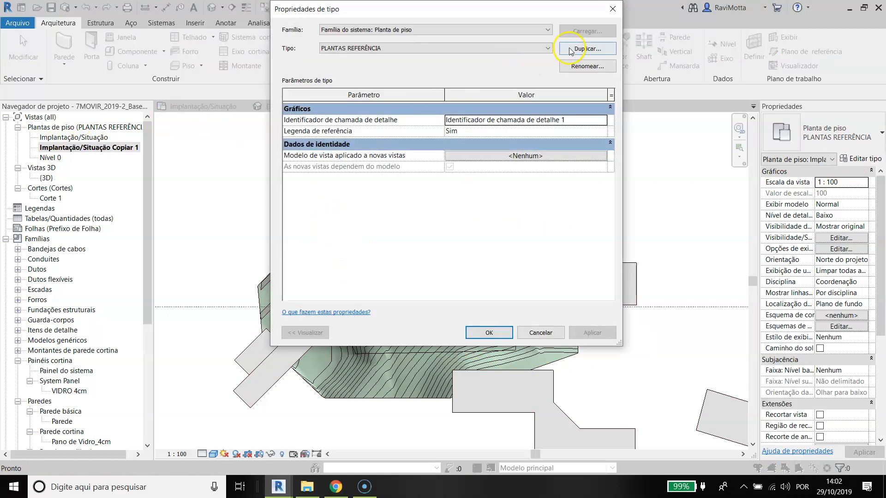
click(592, 49)
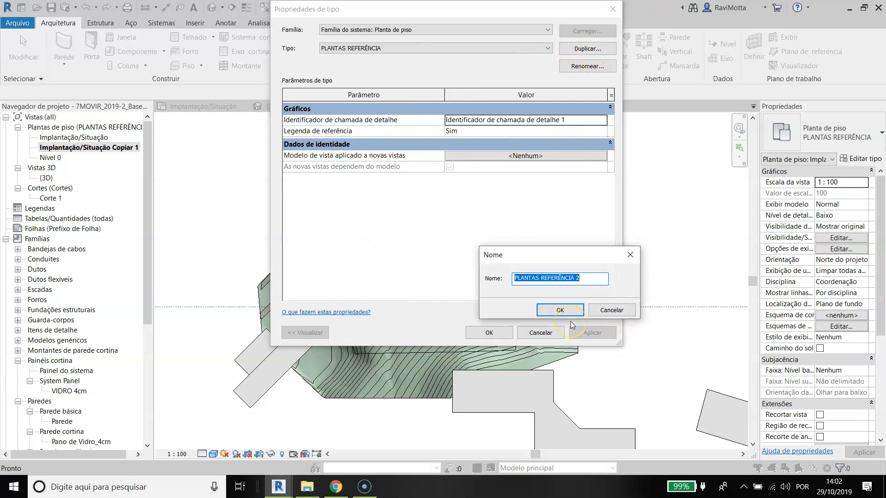
text(proj)
text(OJETO)
key(Return)
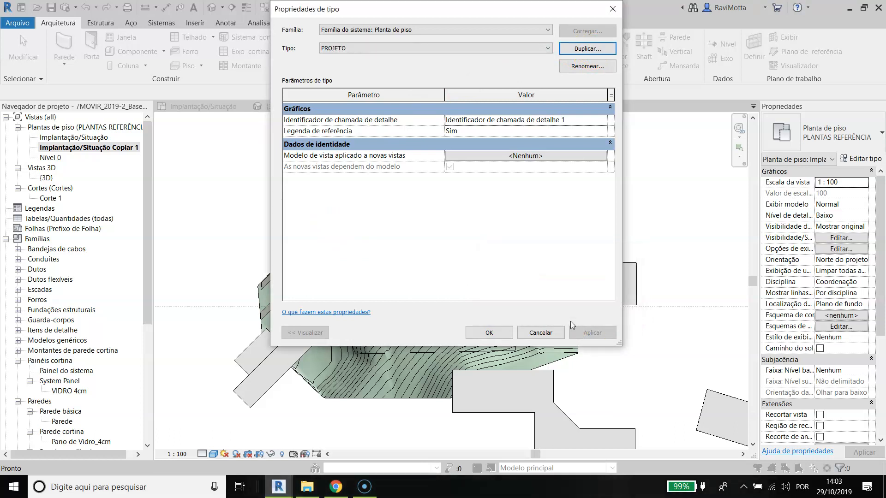
click(496, 335)
Step: Rename the copied floor plan in the PROJETO group as 00_Implantação
double_click(68, 168)
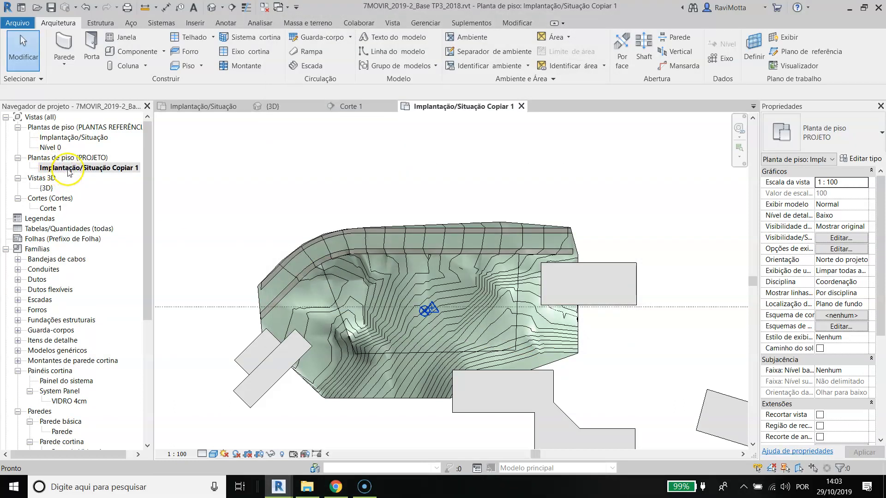
click(67, 169)
text(00)
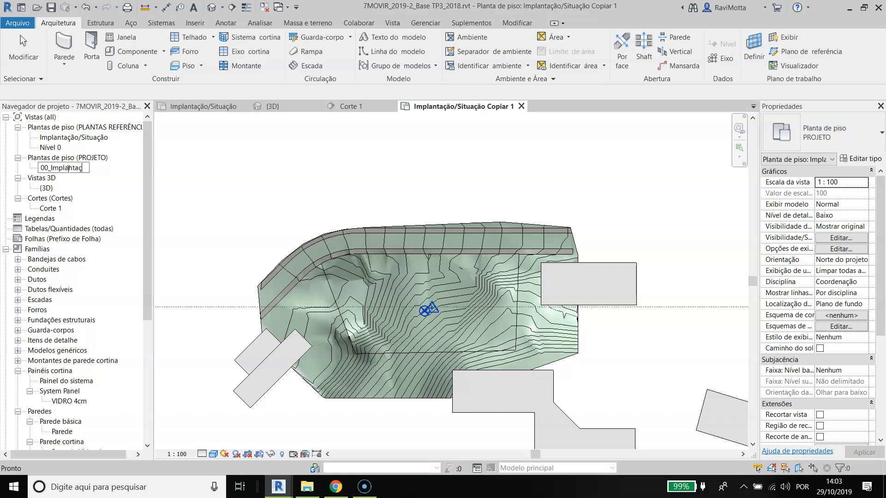
text(_Implantação)
key(Return)
click(395, 179)
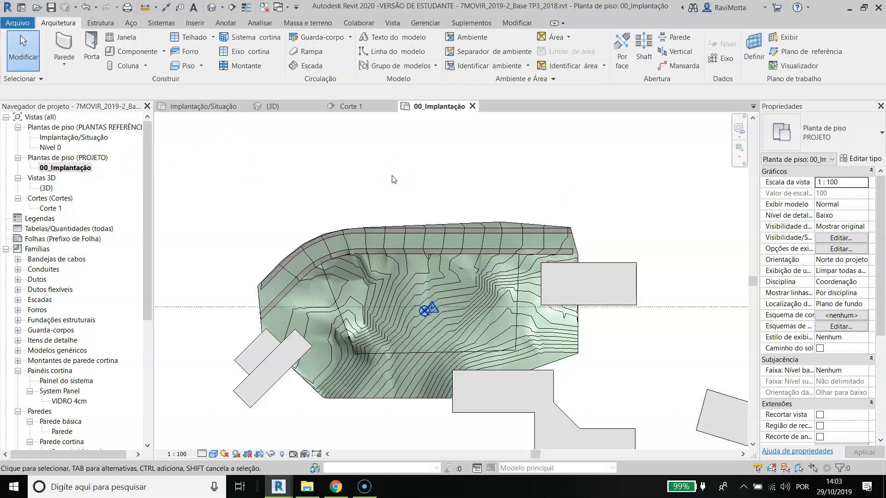
Step: Switch the mass display to show mass forms and floors (Mostrar formas e pisos da massa)
scroll(461, 340, up, 2)
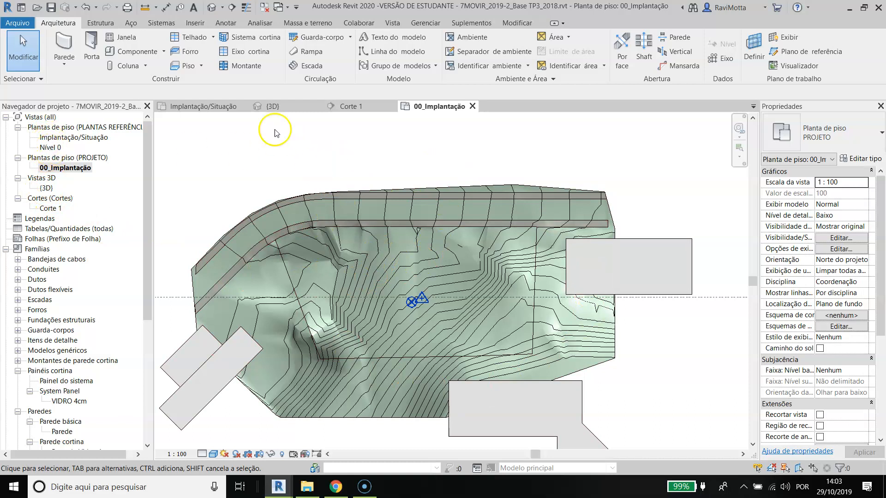
click(303, 24)
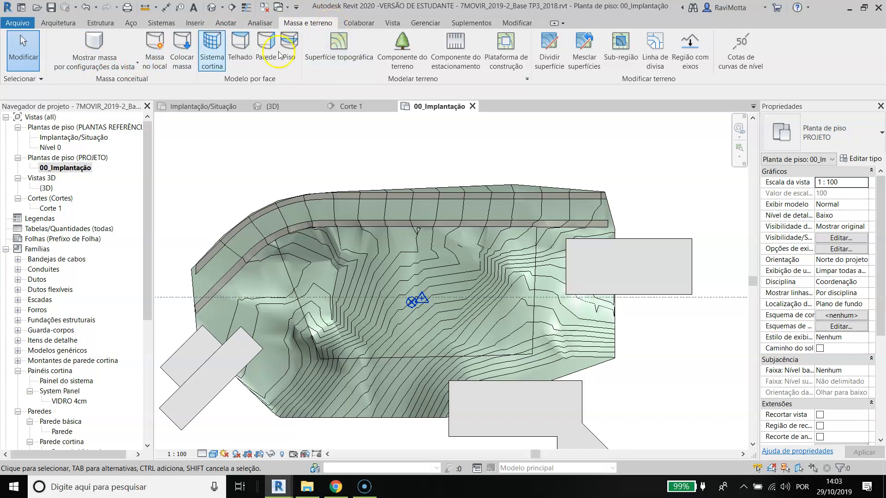
click(126, 67)
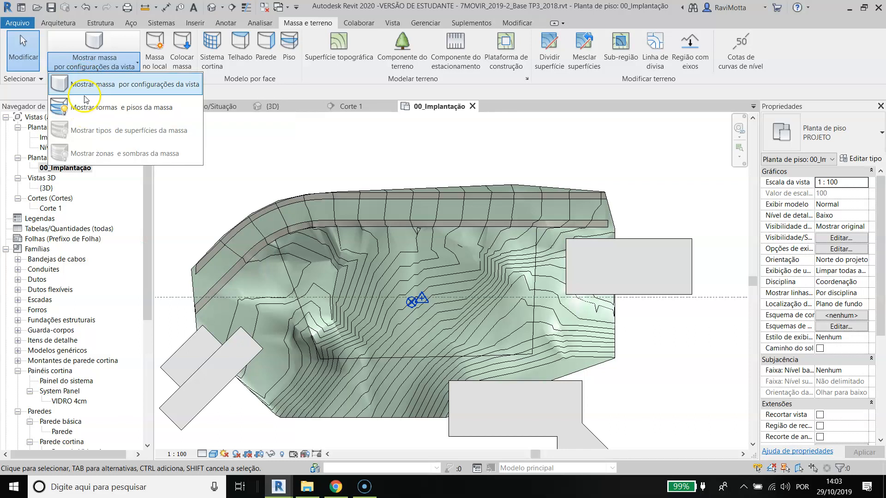
click(64, 110)
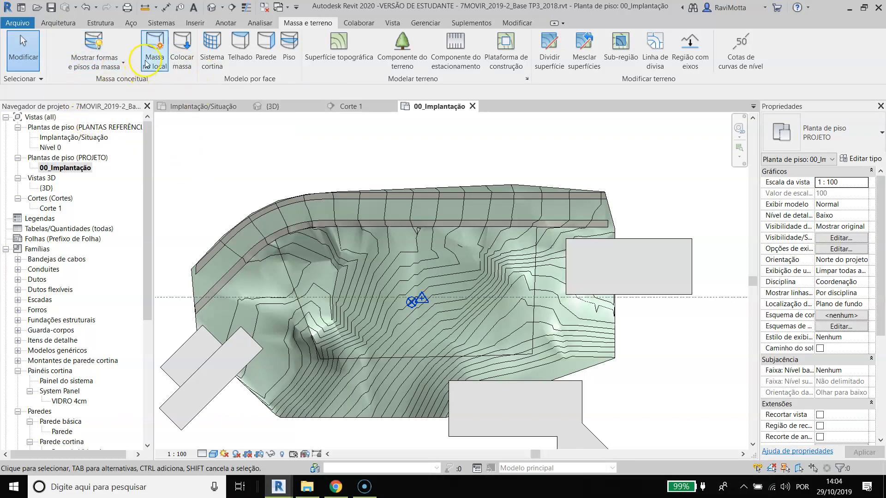
Step: Create an in-place mass named ESTUDO VOLUMÉTRICO
click(158, 47)
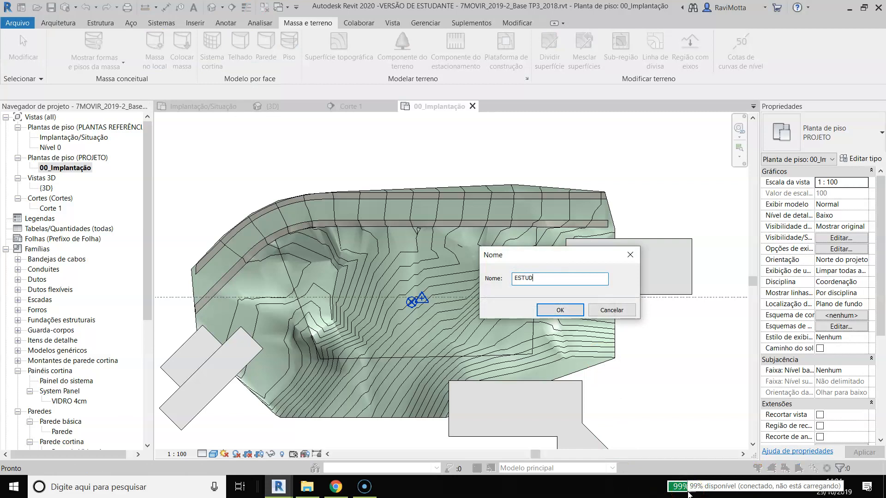
text(ESTUDO VOLUMÉTRICO)
key(Return)
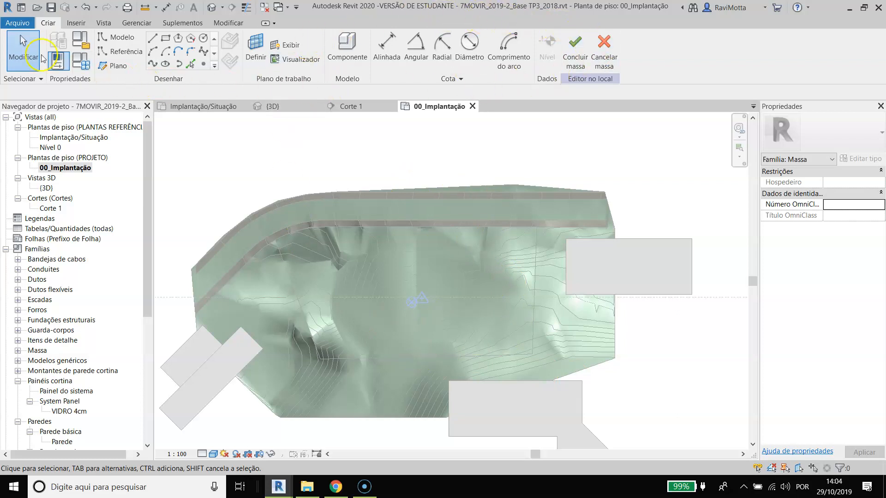
Step: Try sketching a rectangle about 3800 by 2100 over the middle of the terrain on the Implantação/Situação level, and undo it
click(152, 64)
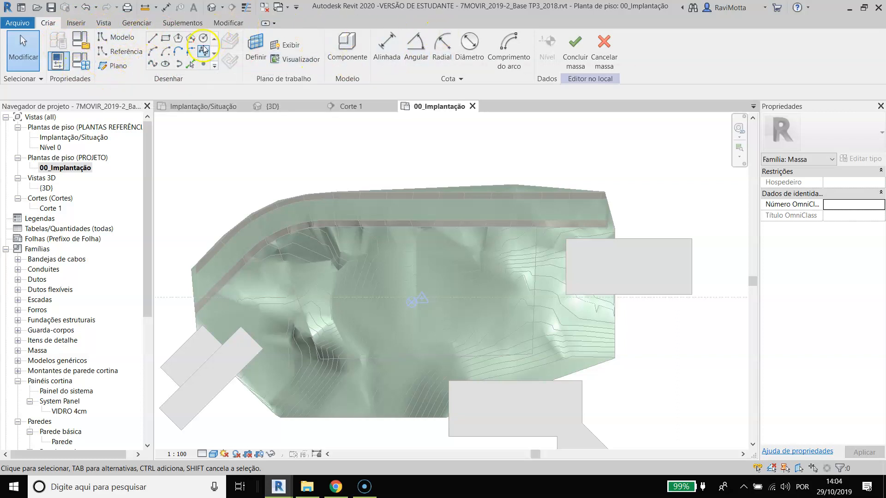
click(167, 41)
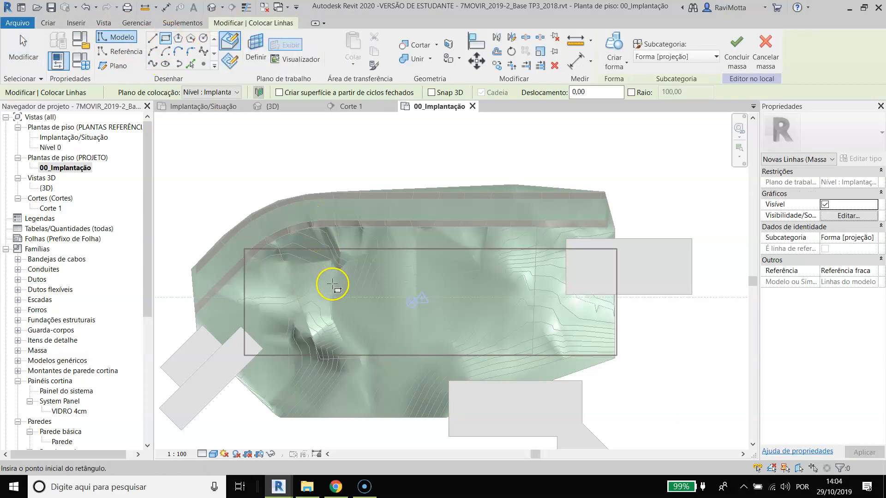
scroll(369, 300, up, 2)
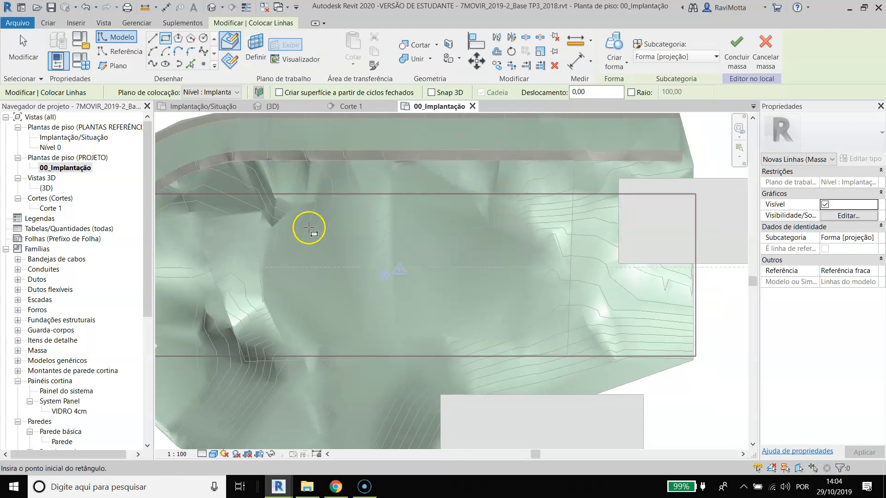
click(307, 219)
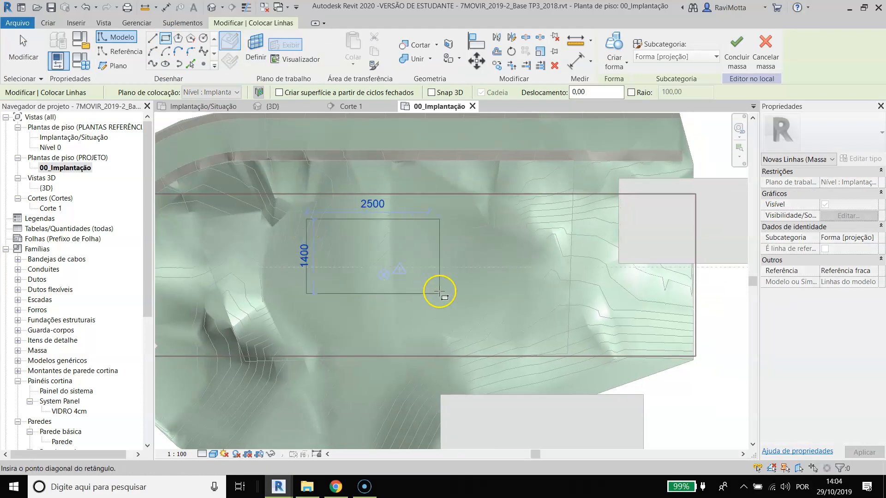
click(515, 326)
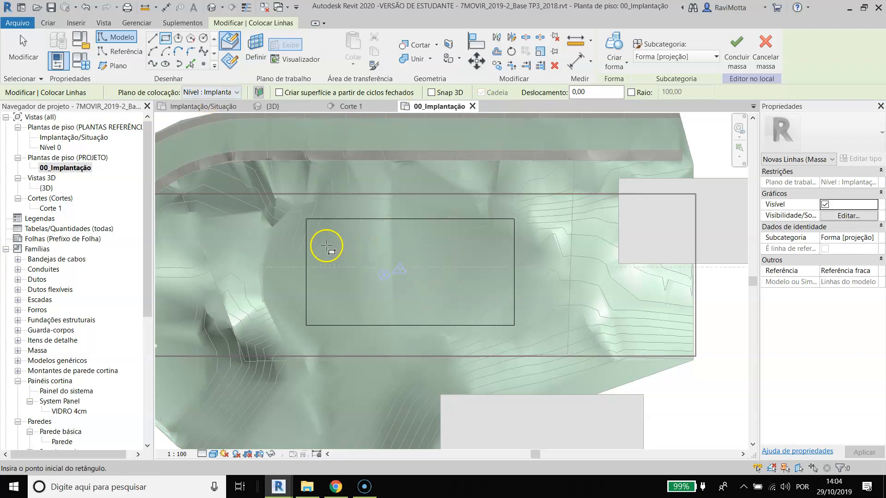
key(ctrl+z)
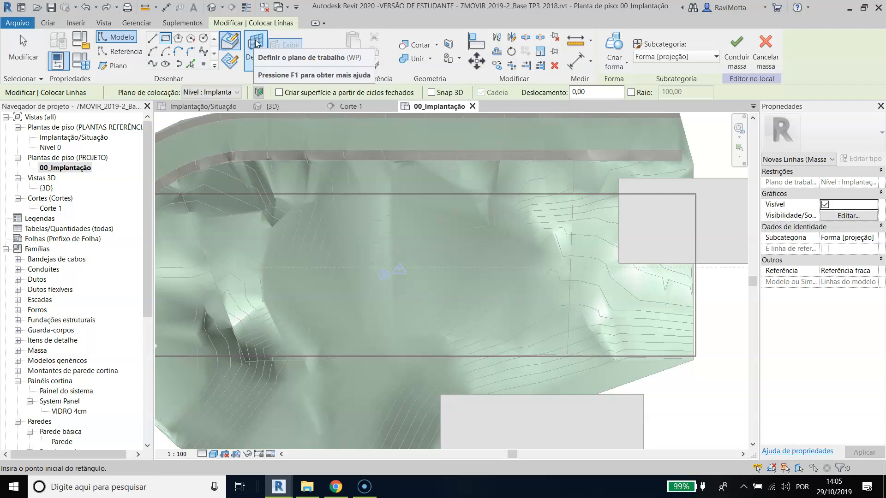
Step: Set the work plane for the mass sketch to Nível : Nível 0
click(257, 43)
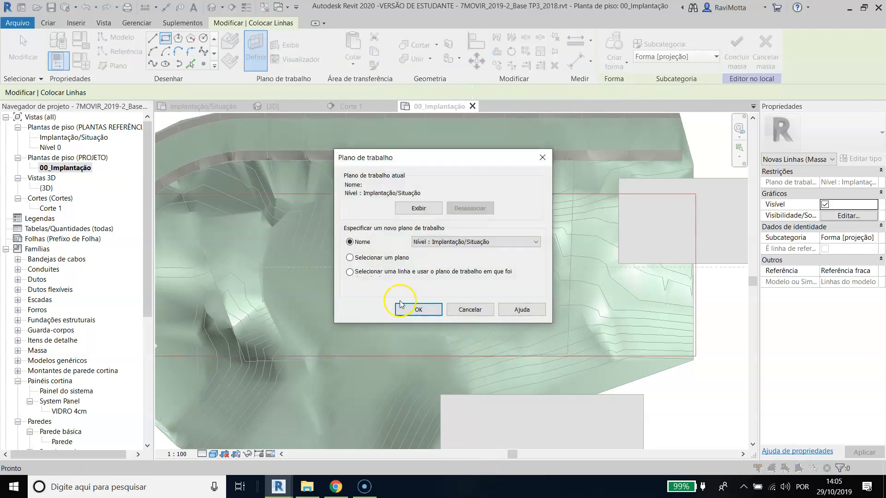
click(536, 242)
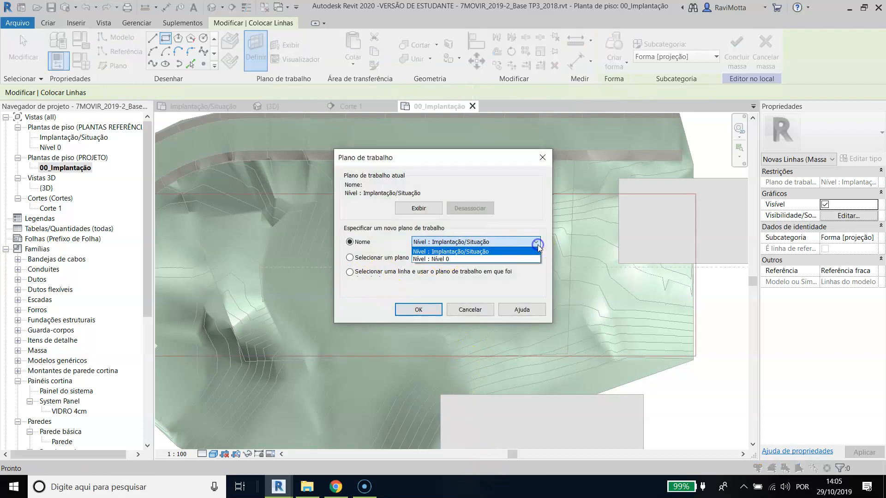
click(445, 259)
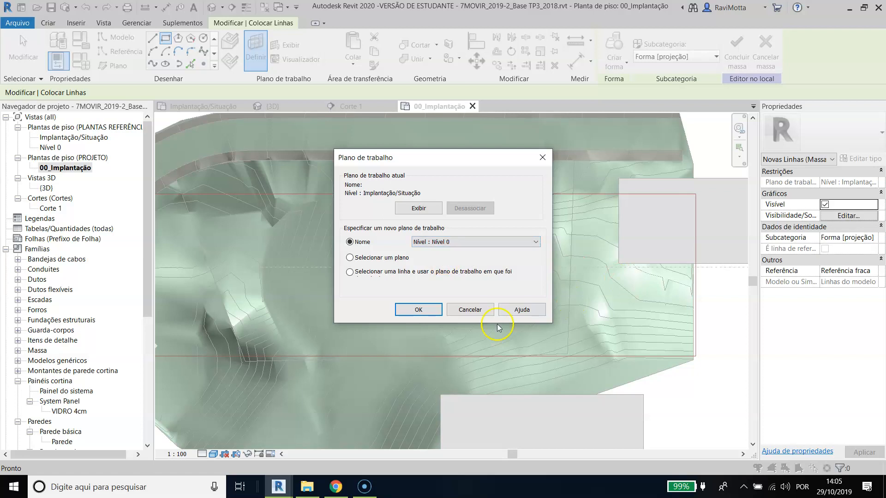
click(418, 310)
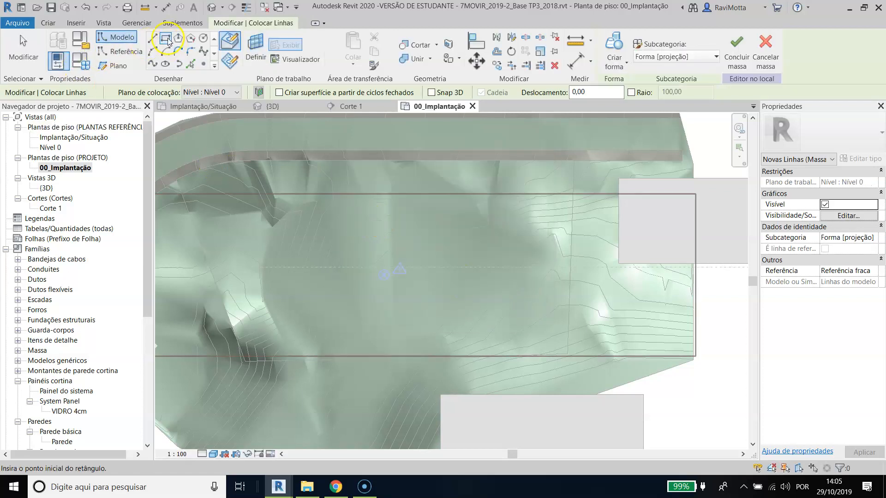
Step: Draw a rectangle about 3400 by 2000 over the middle of the terrain and display it in the 3D view
click(307, 220)
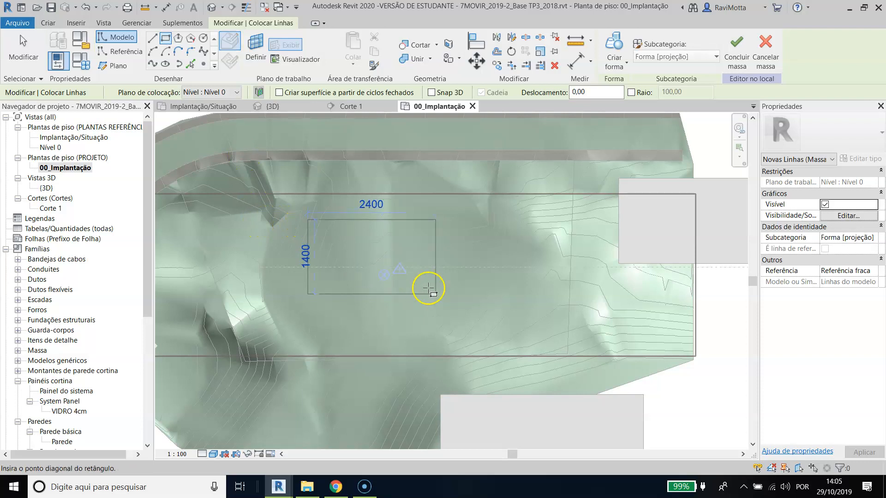
click(490, 326)
scroll(494, 325, down, 5)
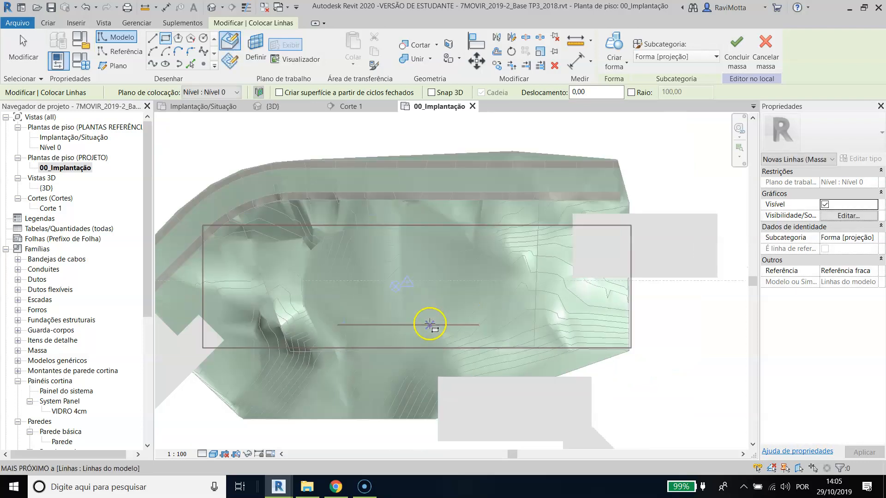
middle_drag(326, 357, 358, 340)
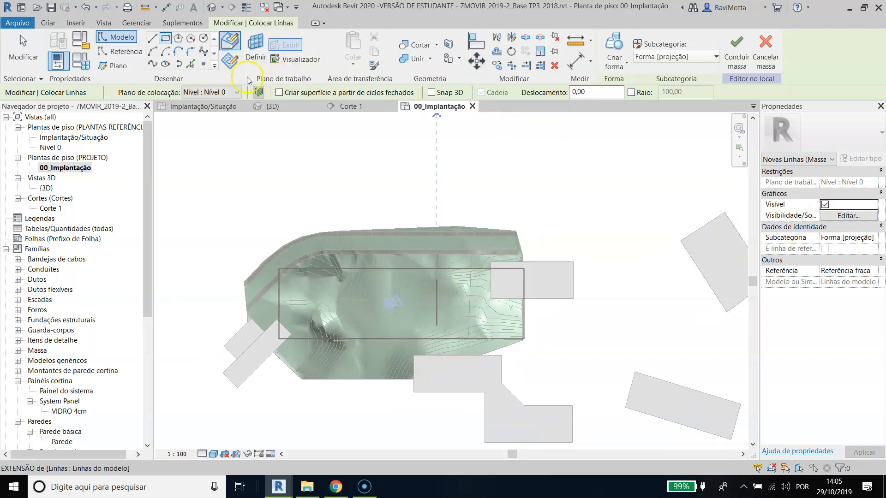
click(270, 105)
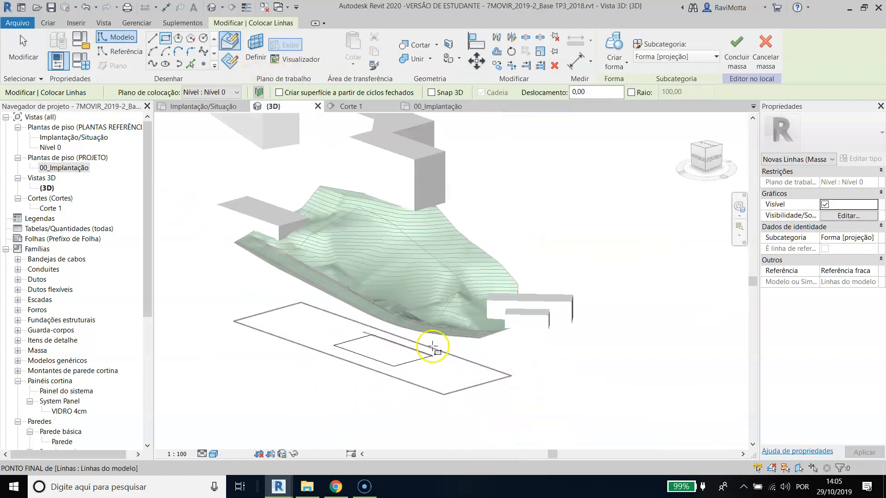
scroll(432, 351, up, 2)
key(Escape)
key(Escape)
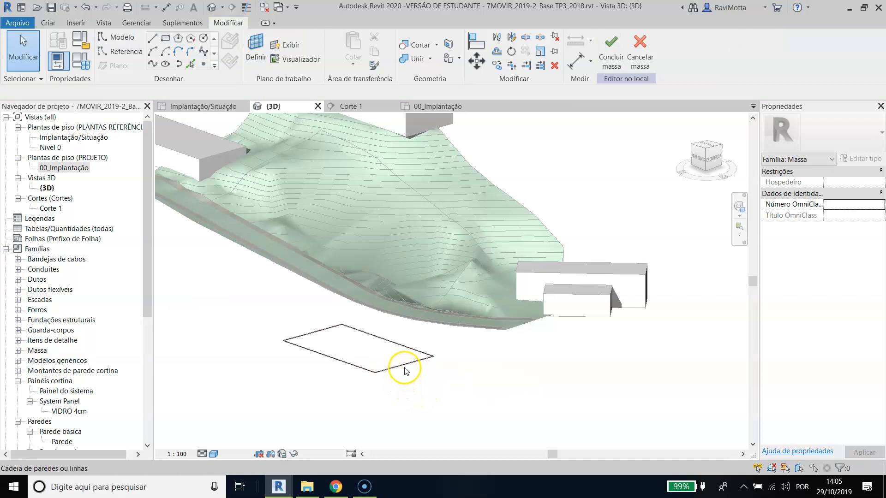
Step: Create a solid form (Forma sólida) from the closed rectangle on Nível 0
click(406, 368)
scroll(506, 340, down, 2)
middle_drag(506, 340, 508, 315)
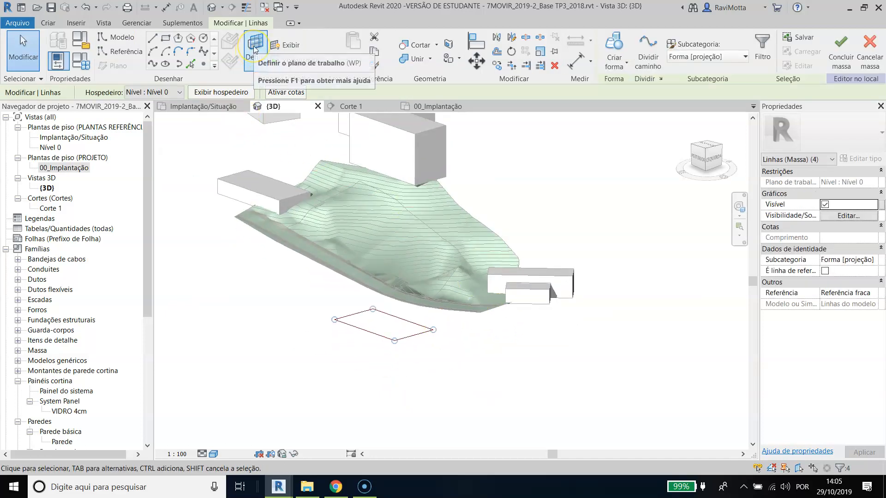
click(456, 355)
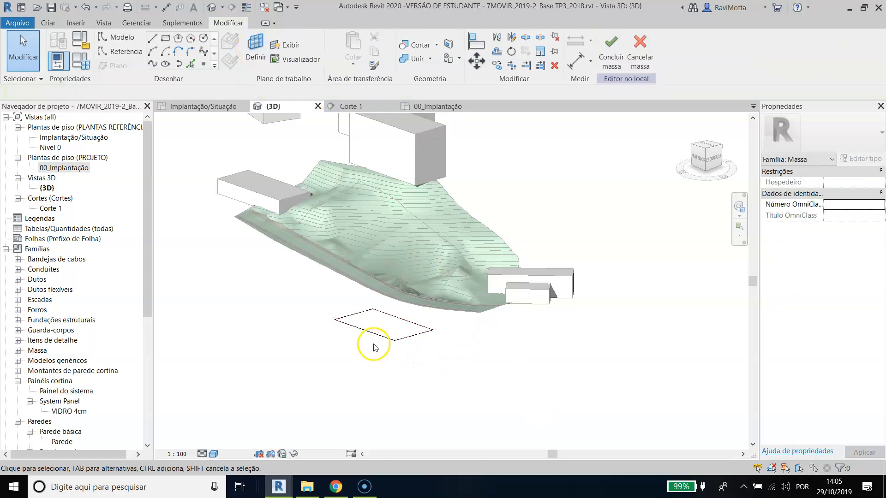
scroll(375, 339, up, 2)
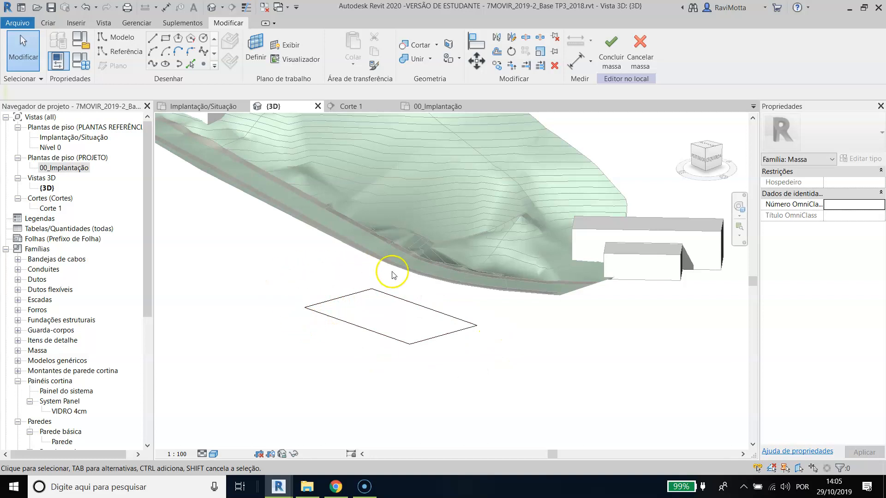
click(373, 333)
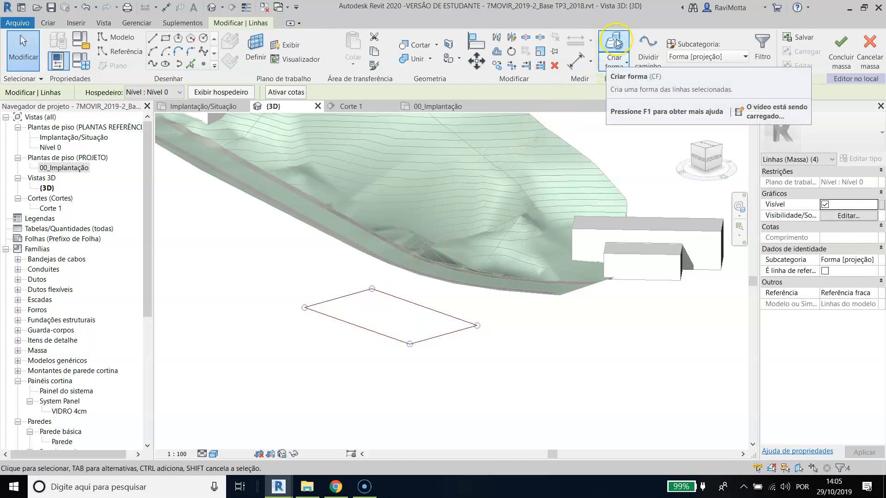
click(623, 65)
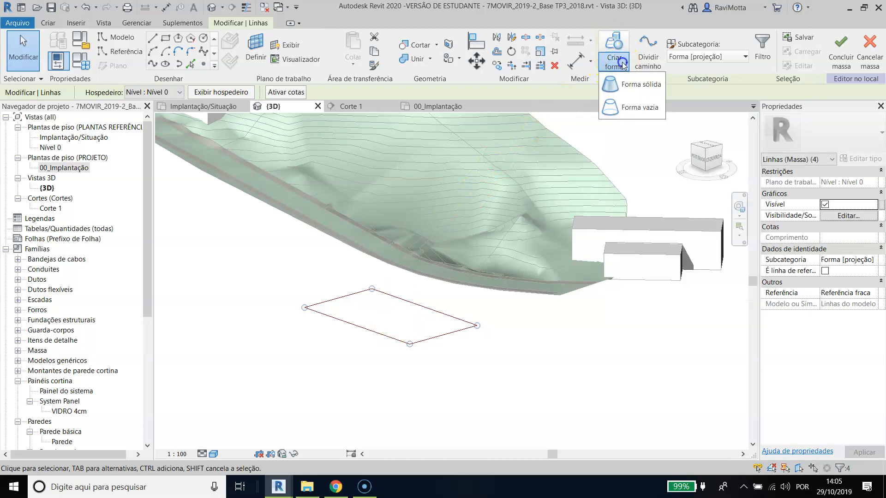
click(635, 87)
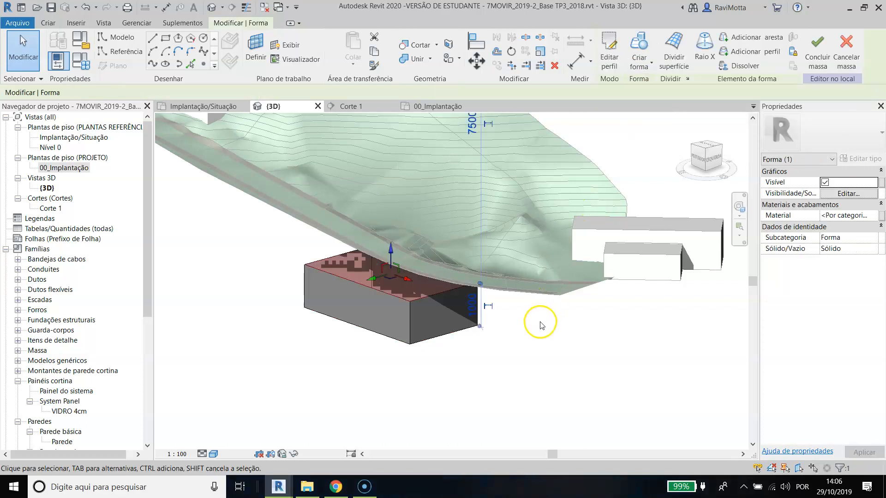
Step: Raise the top face of the form to a height of about 3543 so it rises through the terrain
mouse_move(538, 292)
shift+middle_down()
mouse_move(429, 338)
mouse_move(447, 275)
shift+middle_up()
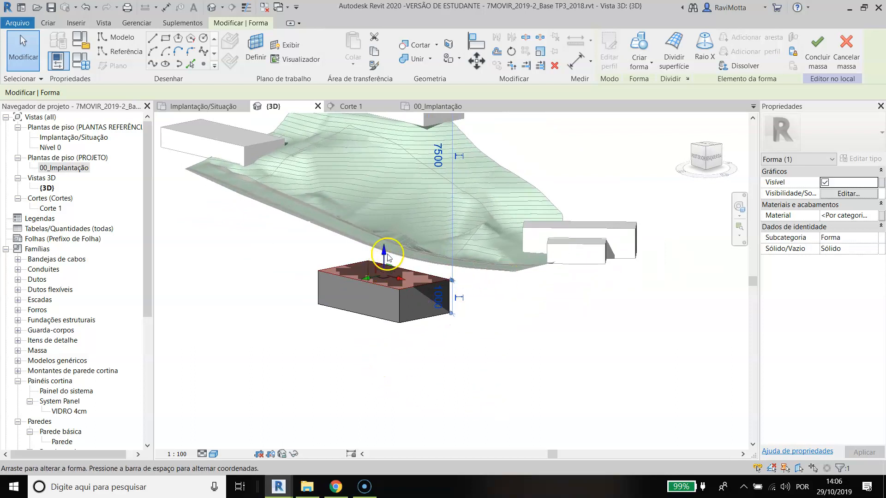
drag(388, 255, 386, 168)
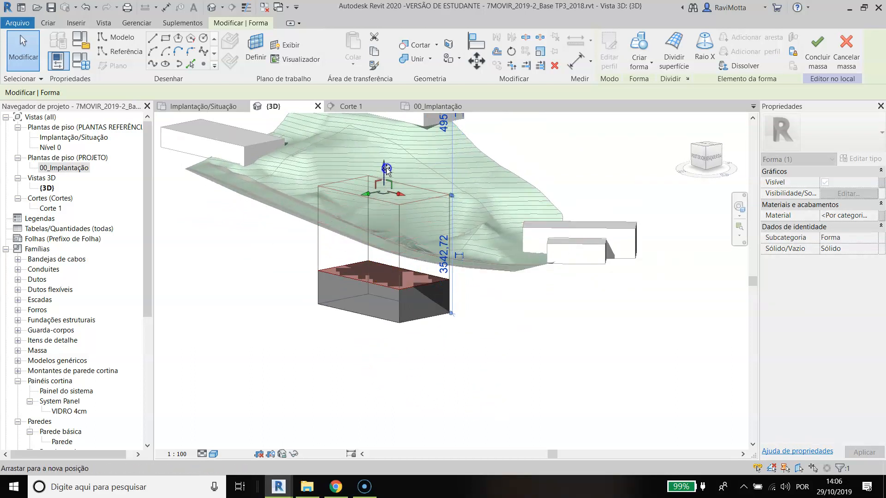
shift+middle_drag(433, 323, 420, 293)
Step: Try selecting individual faces of the form and the whole form, and clear the selection
click(414, 354)
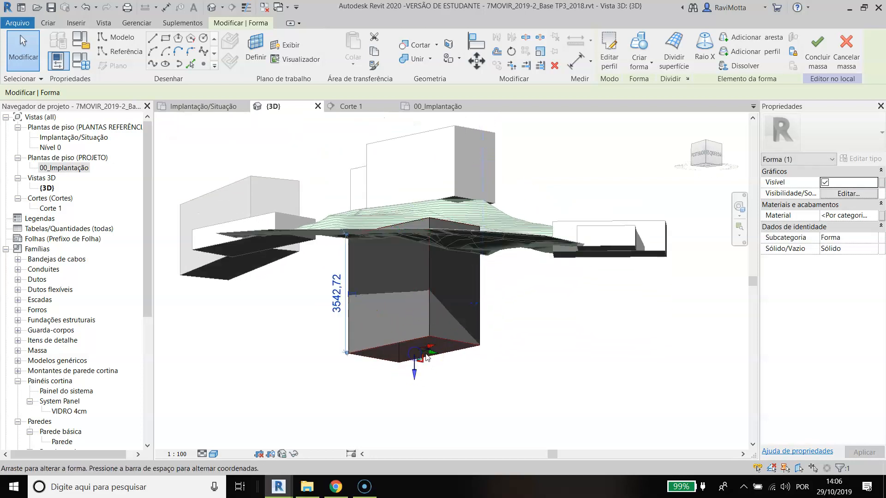
click(436, 308)
shift+middle_drag(437, 308, 445, 324)
scroll(422, 304, up, 3)
click(422, 304)
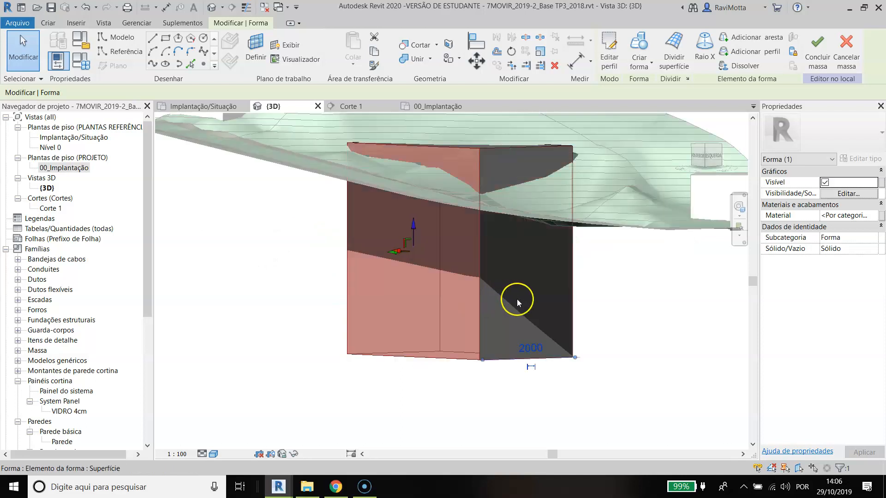
key(Tab)
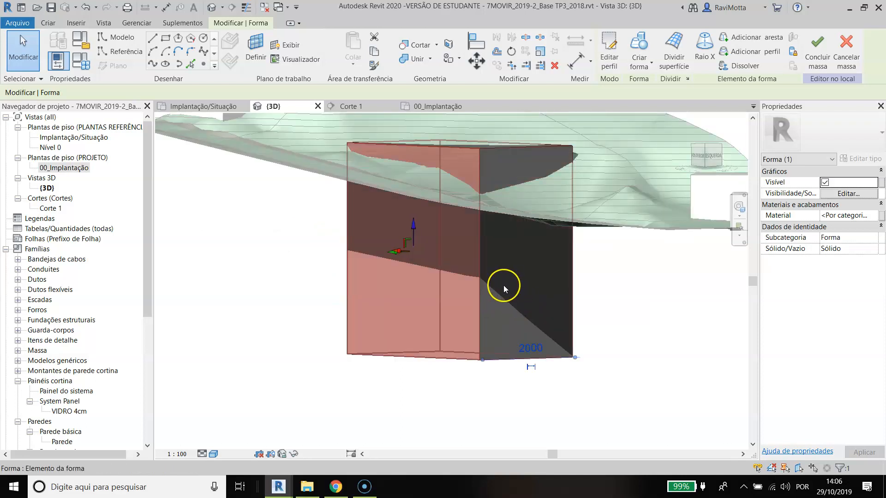
click(504, 286)
scroll(536, 302, down, 3)
shift+middle_drag(535, 302, 514, 299)
scroll(514, 301, up, 3)
key(Escape)
click(513, 301)
key(Escape)
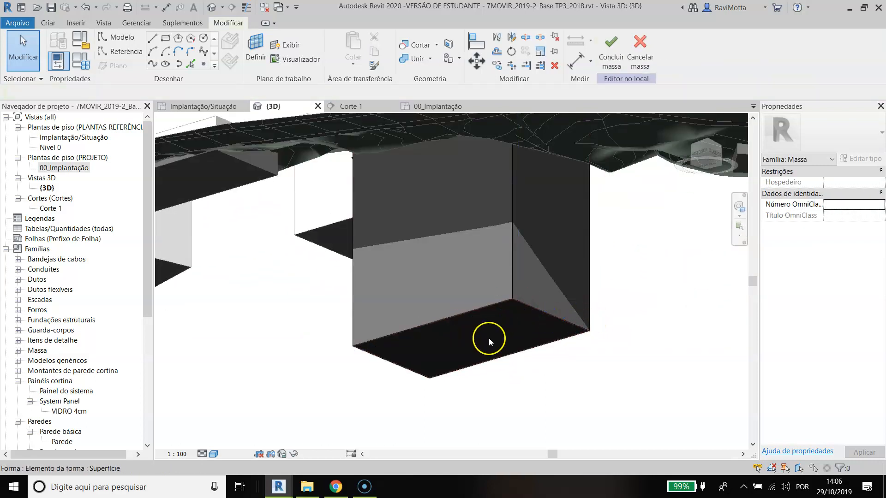
Step: Raise the bottom face of the form towards the terrain, leaving a form height of about 957
click(484, 334)
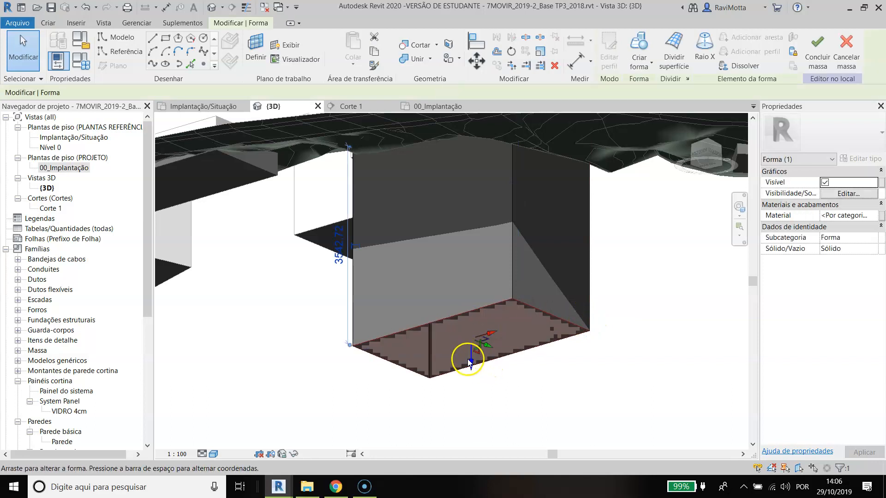
drag(468, 357, 478, 216)
shift+middle_drag(478, 216, 475, 431)
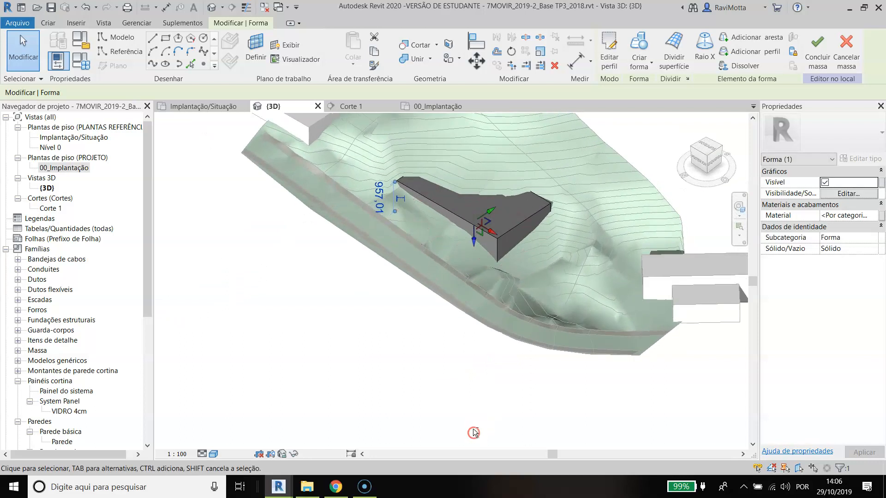
Step: Push the form's long road-facing side outward to a depth of about 2233 and adjust its end face to a length of about 3415
scroll(455, 247, up, 5)
click(463, 193)
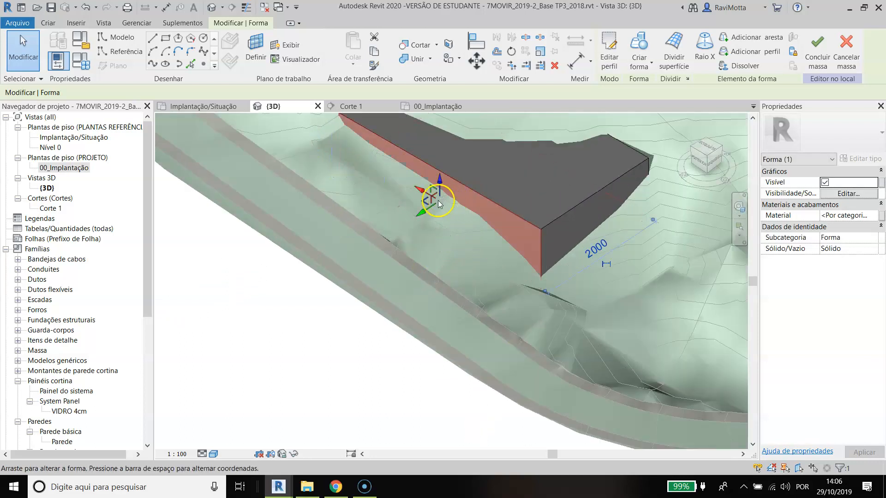
drag(424, 209, 411, 218)
click(566, 231)
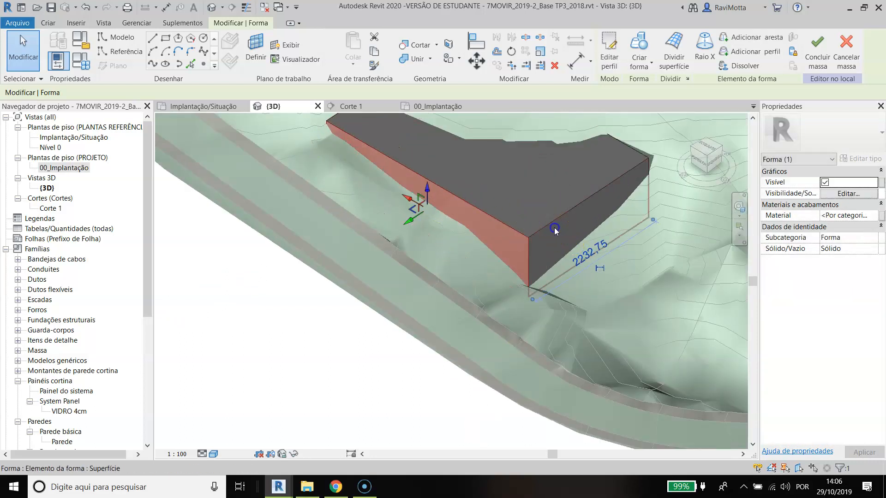
drag(595, 233, 558, 226)
scroll(558, 226, down, 2)
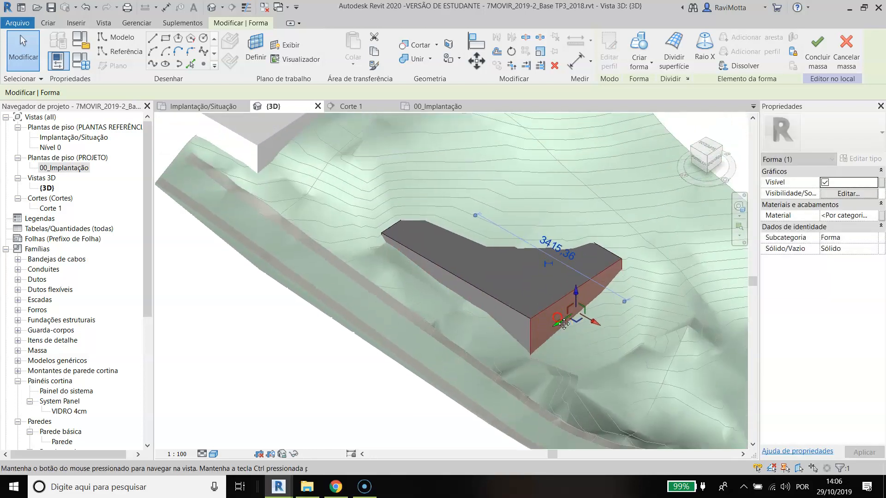
Step: Raise the top face above the terrain to a form height of about 2333
click(575, 295)
shift+middle_drag(504, 213, 526, 241)
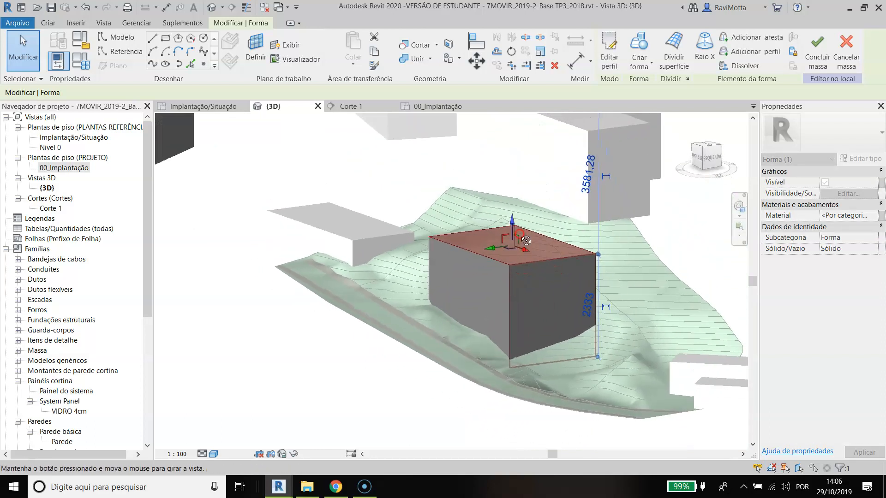
Step: In the 00_Implantação plan, push the form's road-facing side towards the road to a depth of about 2519 and finish the mass
scroll(538, 297, down, 1)
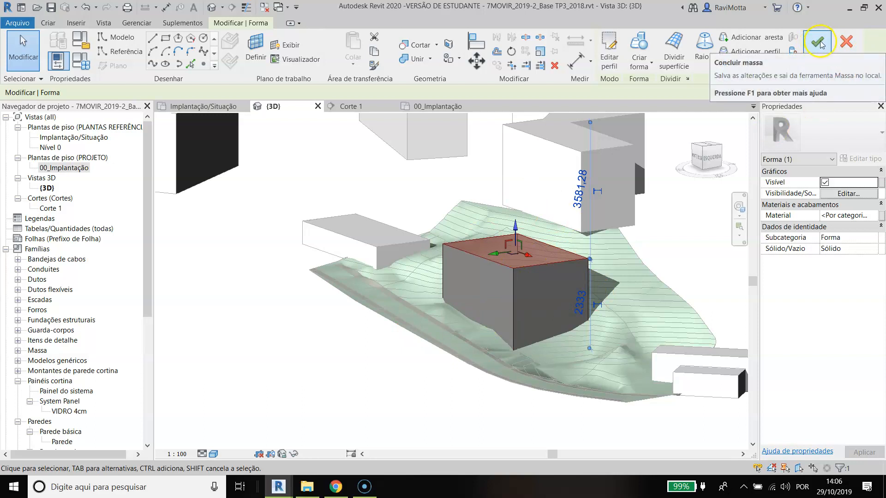
scroll(501, 281, up, 3)
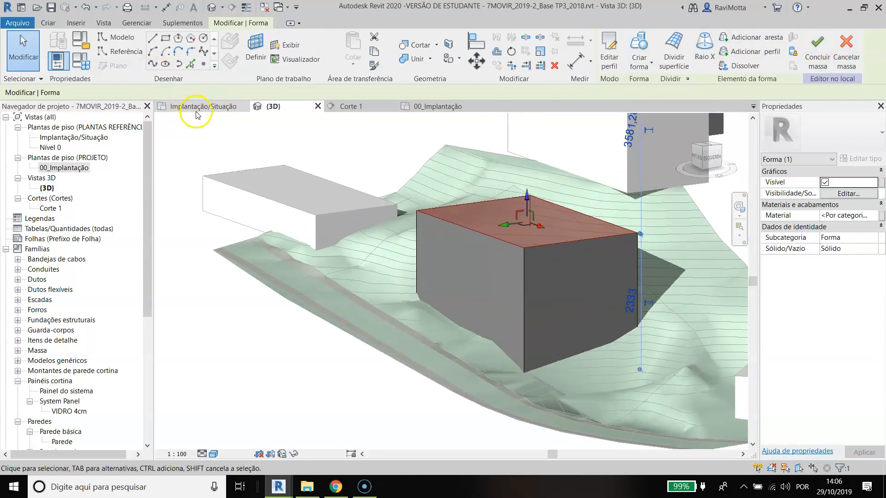
click(196, 110)
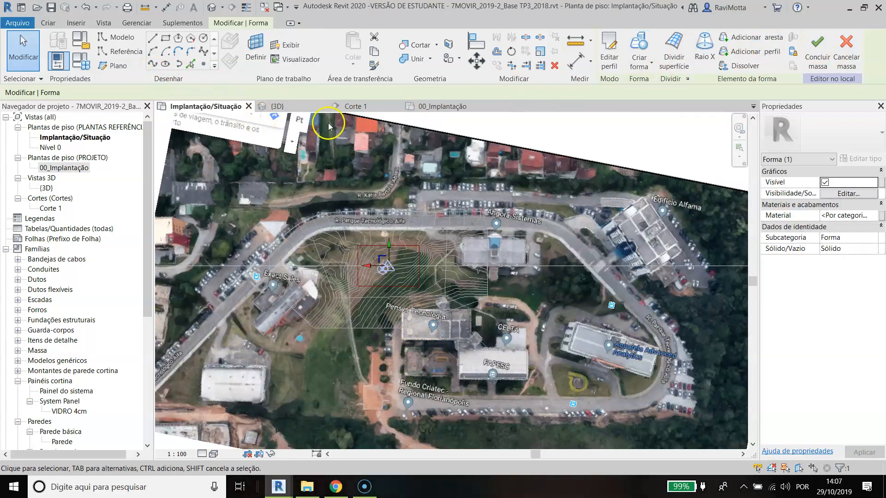
click(433, 107)
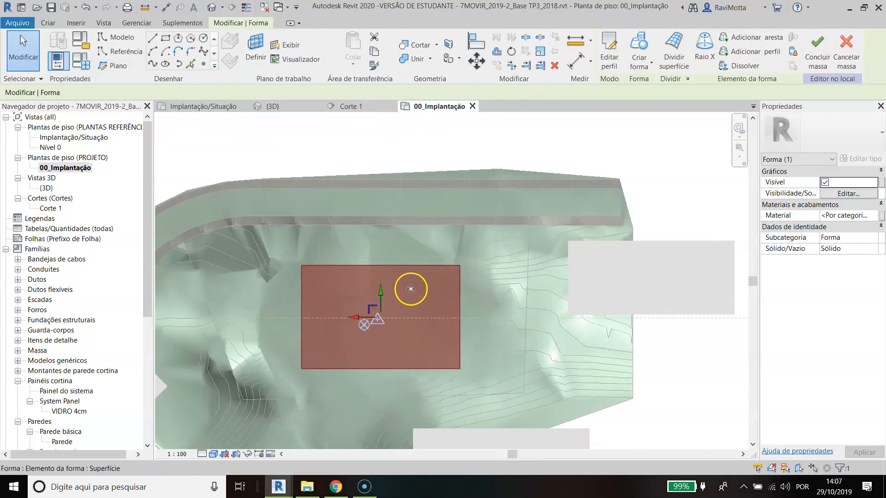
scroll(374, 272, up, 3)
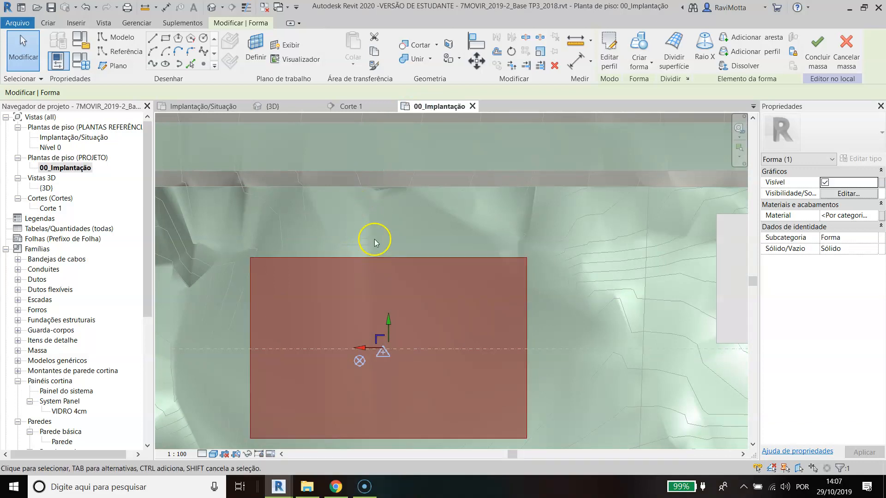
scroll(374, 268, down, 3)
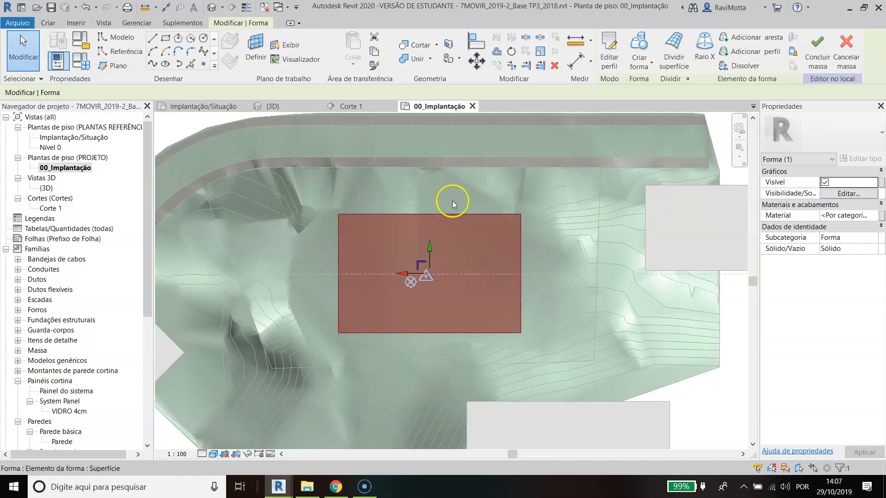
click(425, 214)
drag(432, 196, 430, 177)
scroll(468, 243, down, 1)
middle_drag(468, 242, 464, 302)
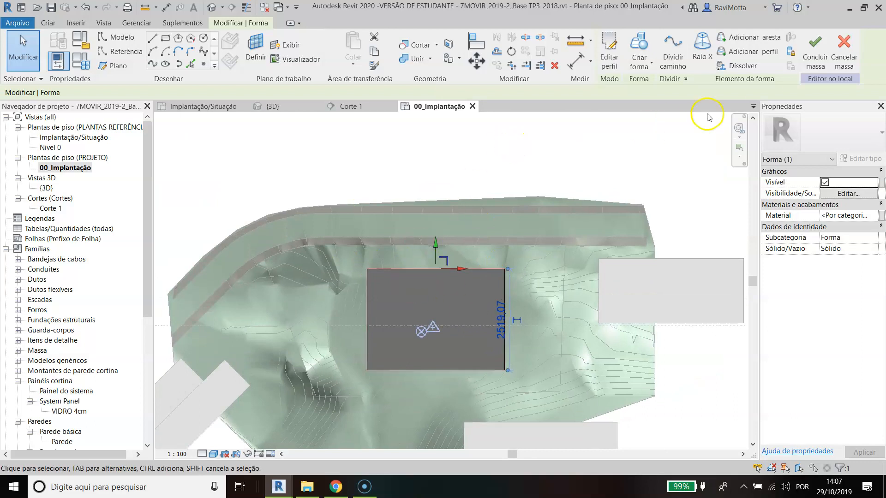
click(815, 46)
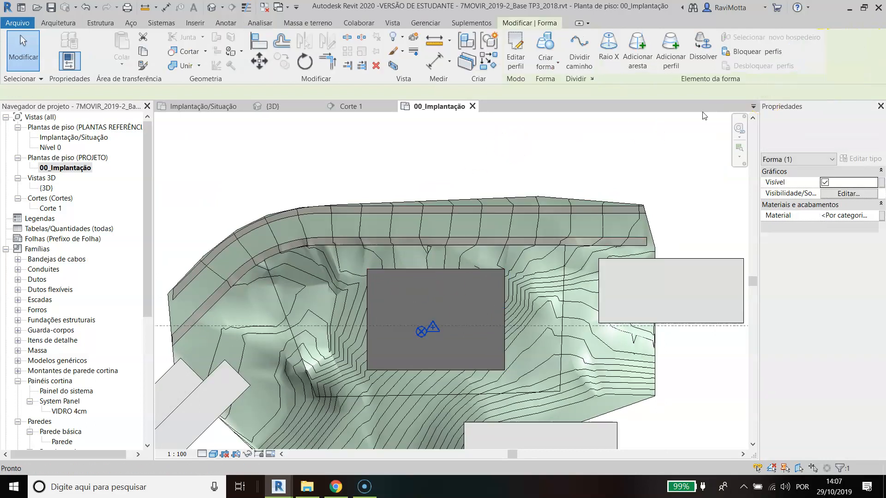
middle_drag(445, 239, 466, 258)
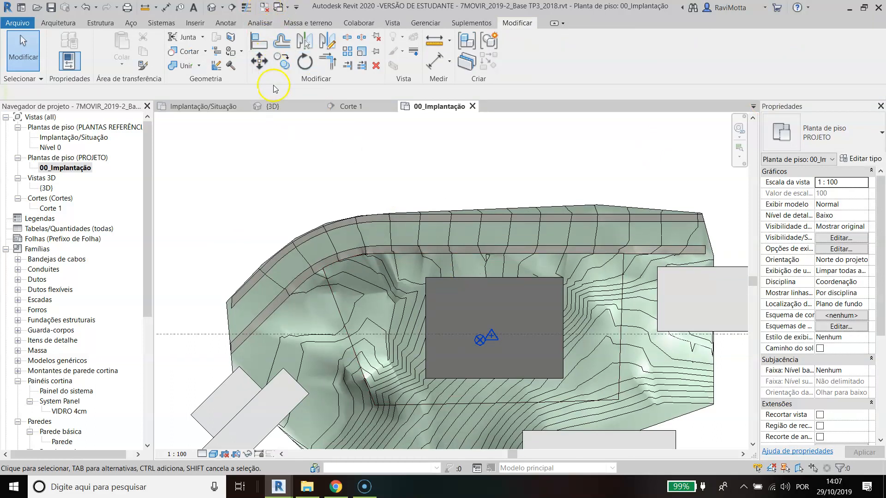
Step: Reopen the mass for editing in the 3D view and push its road-facing side outward to a depth of about 2535
click(272, 106)
shift+middle_drag(369, 245, 452, 231)
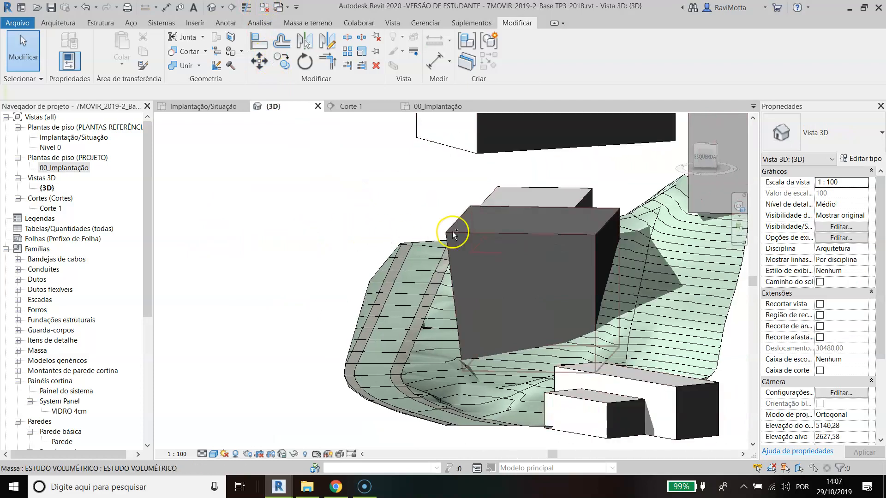
double_click(621, 251)
shift+middle_drag(499, 263, 525, 281)
click(521, 282)
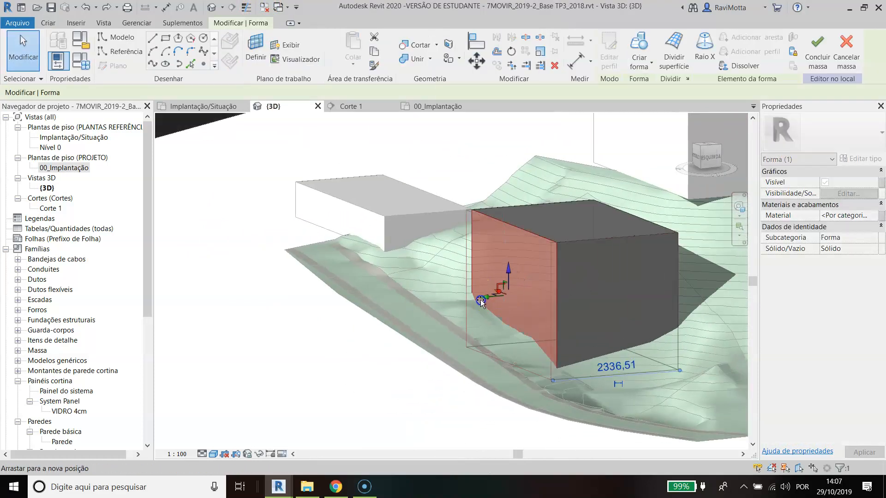
shift+middle_drag(552, 336, 545, 365)
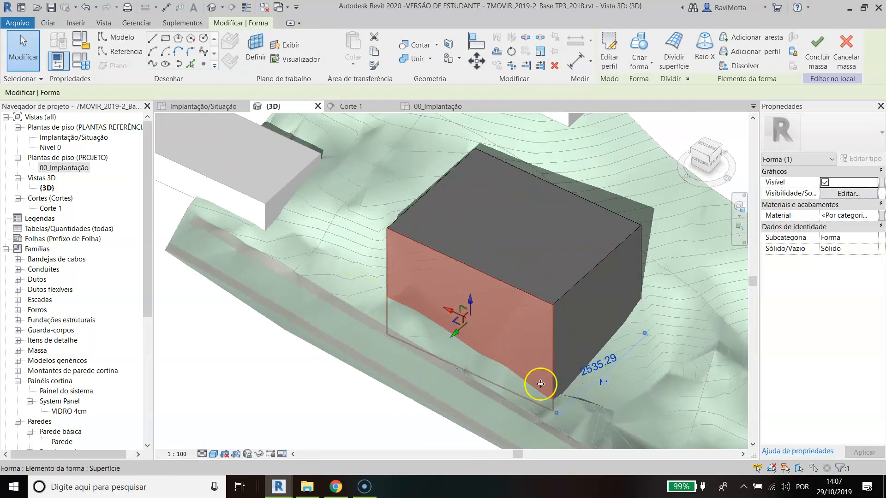
shift+middle_drag(479, 360, 336, 175)
shift+middle_drag(361, 285, 416, 301)
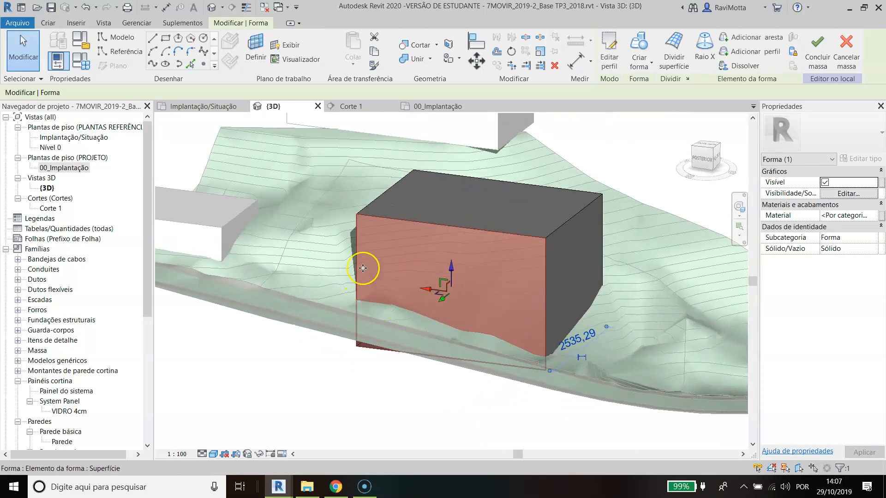
Step: Check the form's outline against the road in the 00_Implantação plan and finish the mass
click(440, 108)
scroll(456, 209, up, 2)
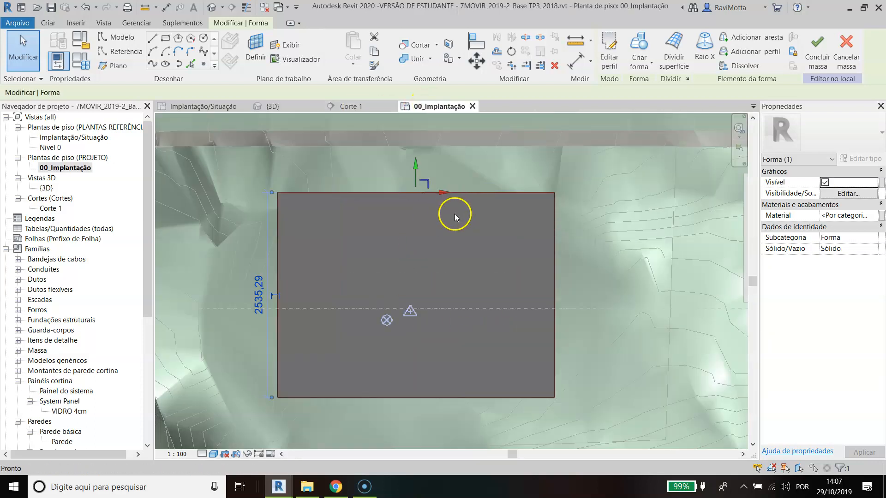
key(Escape)
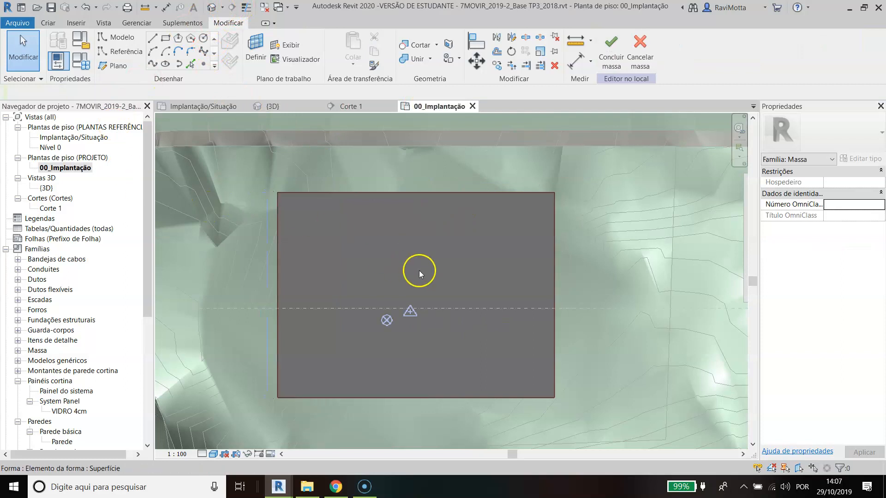
click(612, 46)
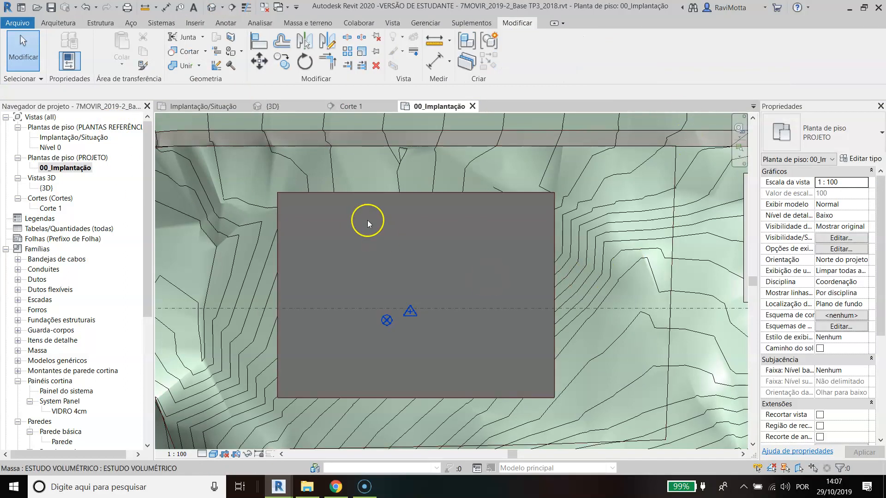
Step: Draw a section line across the site along the mass's road-facing edge, from beside the neighbouring building to beyond the curved road
scroll(367, 220, down, 2)
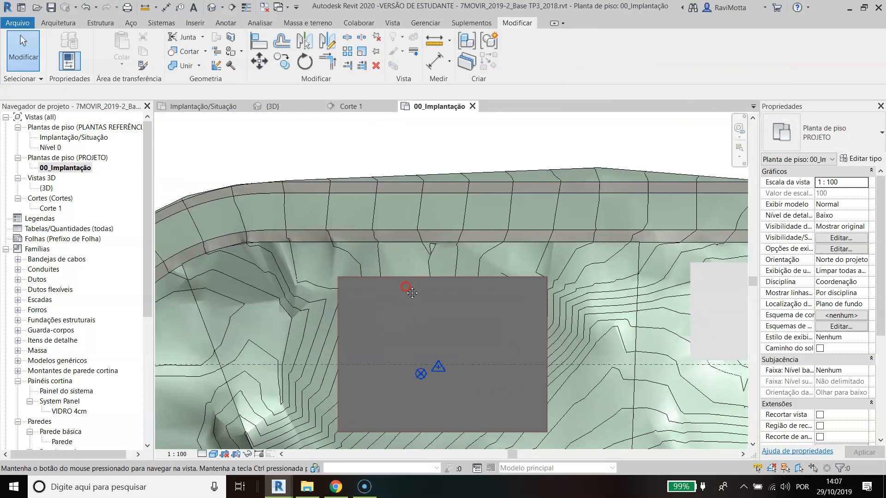
click(232, 8)
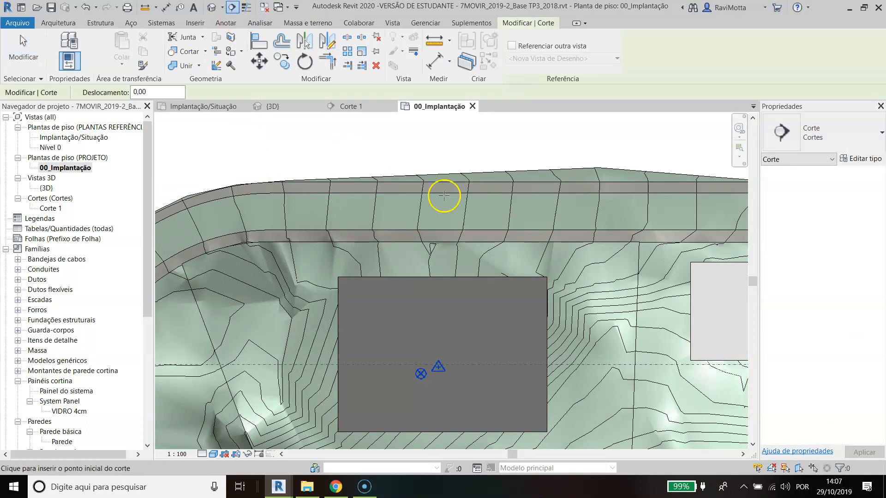
click(659, 281)
scroll(351, 277, down, 2)
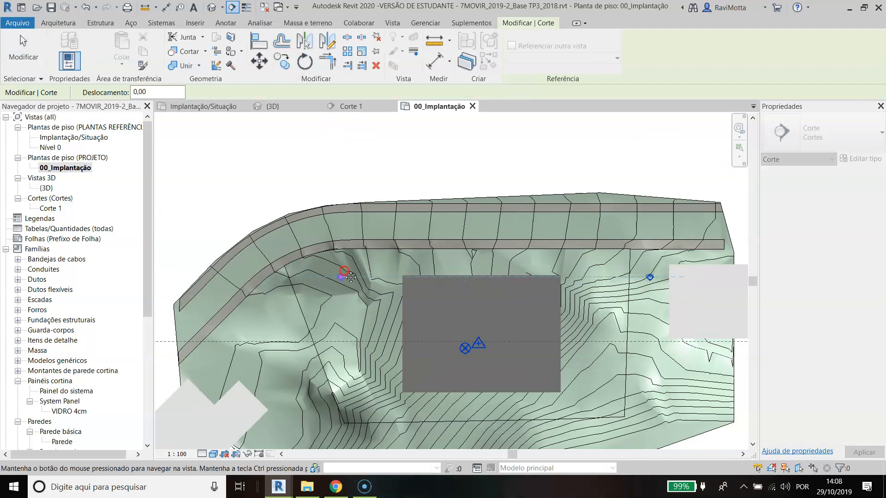
click(203, 277)
key(Escape)
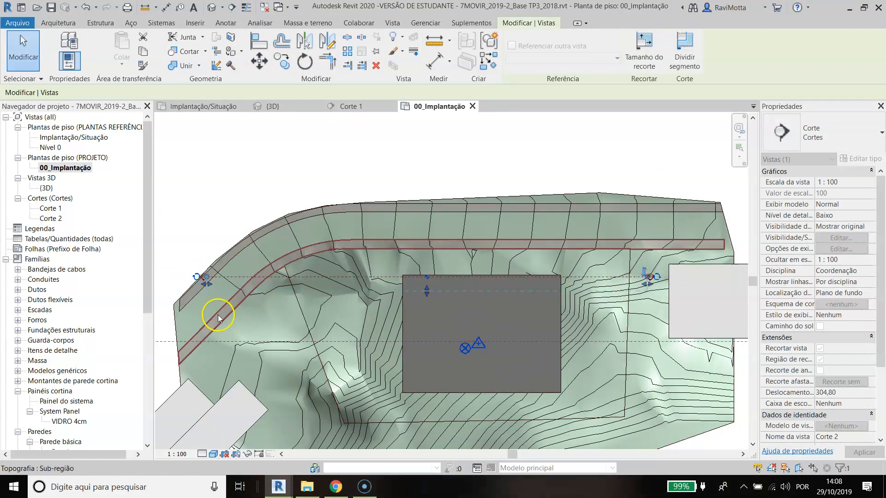
scroll(198, 282, up, 2)
key(Escape)
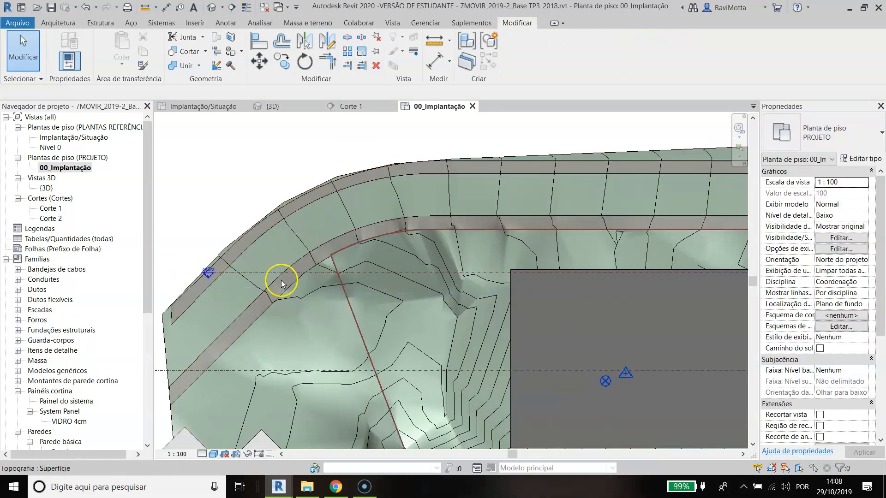
scroll(281, 281, down, 2)
scroll(597, 283, up, 2)
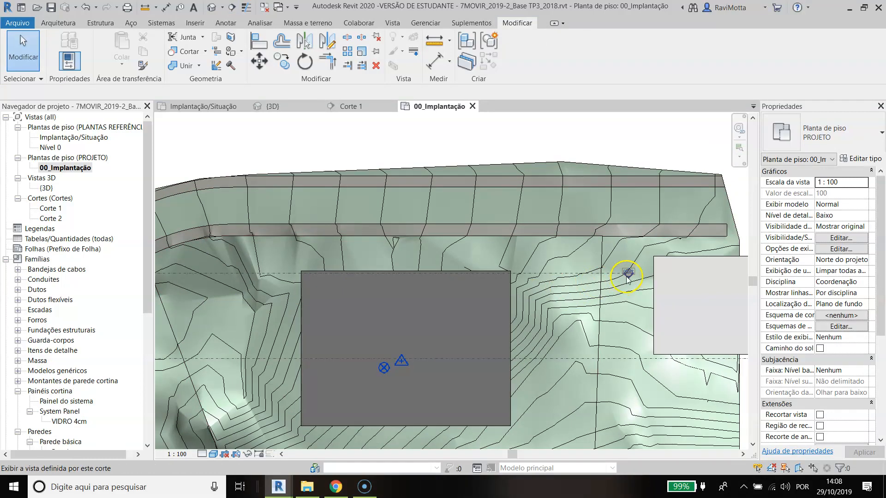
Step: Extend the new section's view depth past the far side of the mass, to a far clip offset of about 3354
click(586, 273)
scroll(506, 302, down, 1)
middle_drag(514, 295, 512, 223)
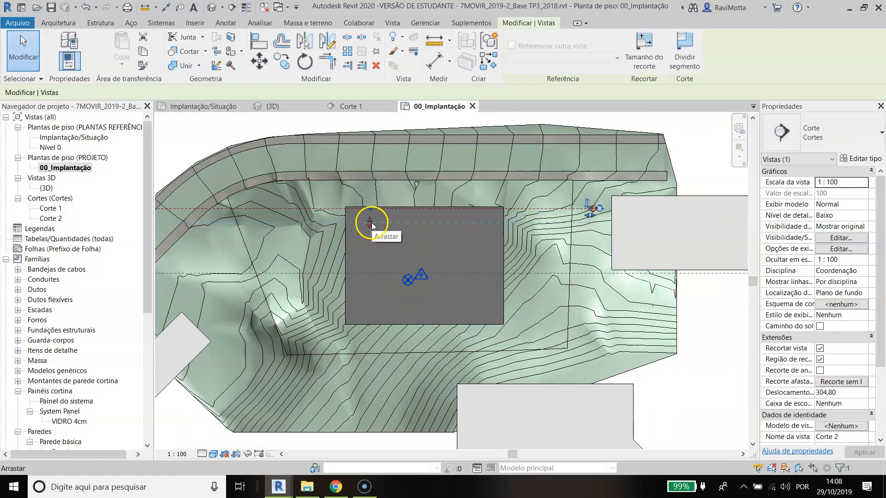
drag(371, 226, 368, 276)
drag(366, 347, 406, 364)
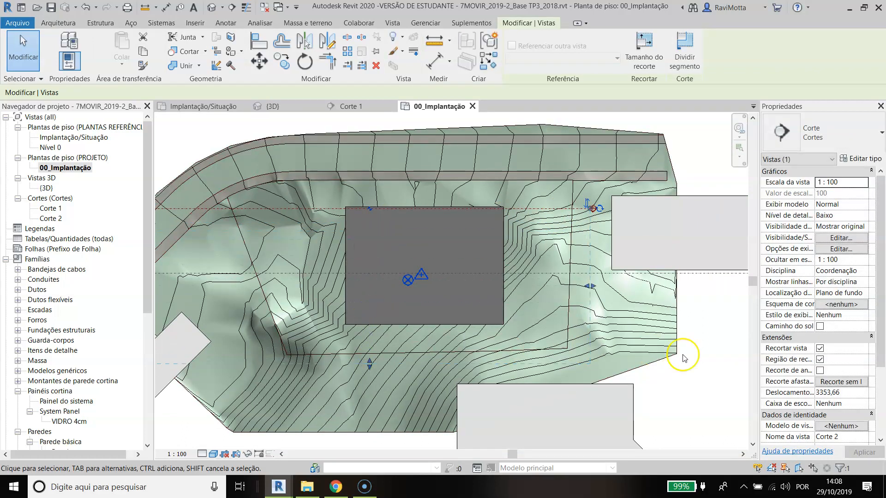
Step: Set the section's far clipping to Sem recorte and clear the selection
click(852, 383)
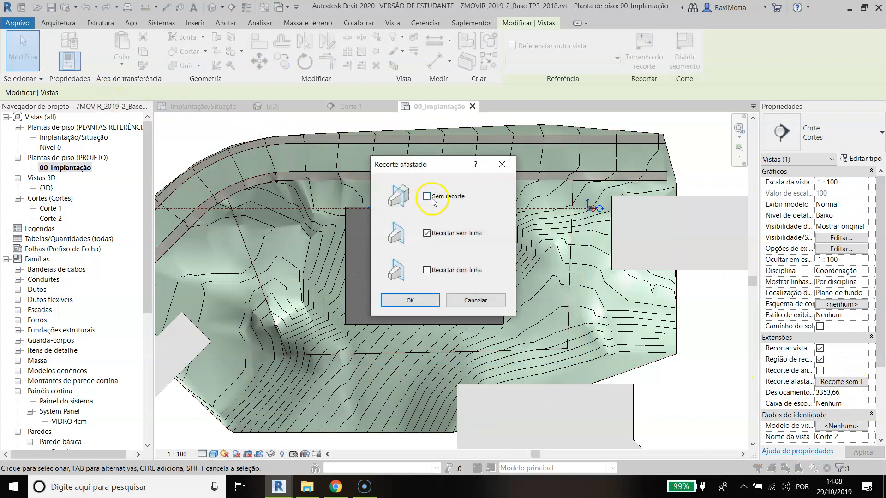
click(409, 300)
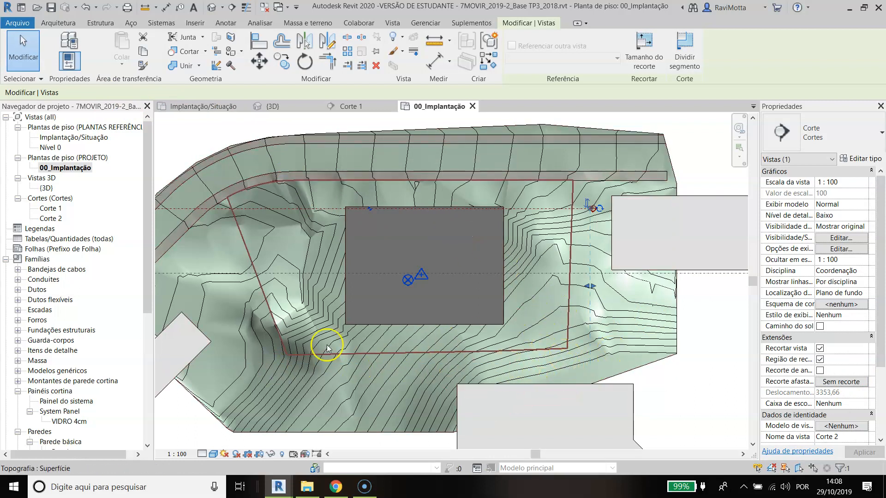
key(Escape)
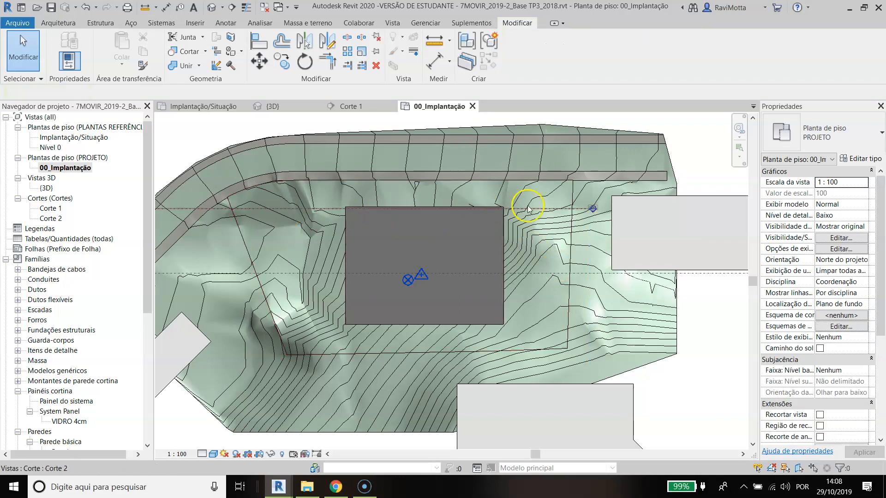
Step: Open the new section's view and raise the base of the ESTUDO VOLUMÉTRICO mass towards the terrain profile
double_click(593, 210)
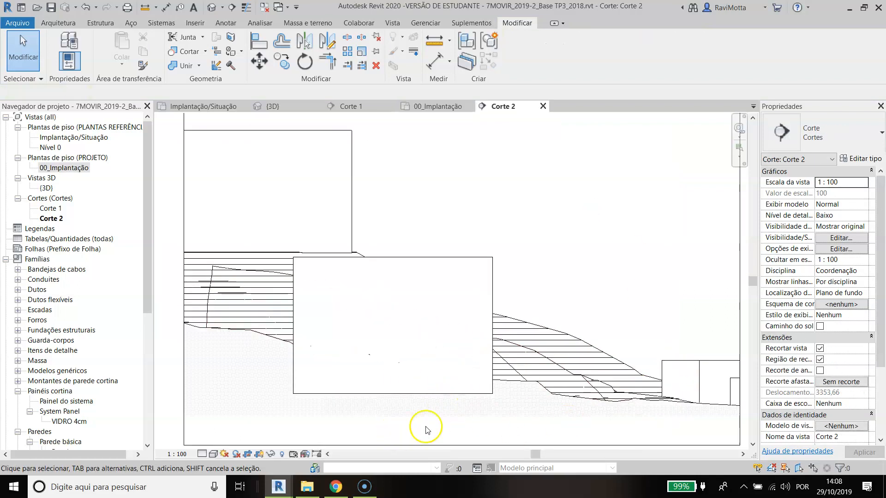
scroll(425, 412, up, 2)
scroll(343, 394, up, 2)
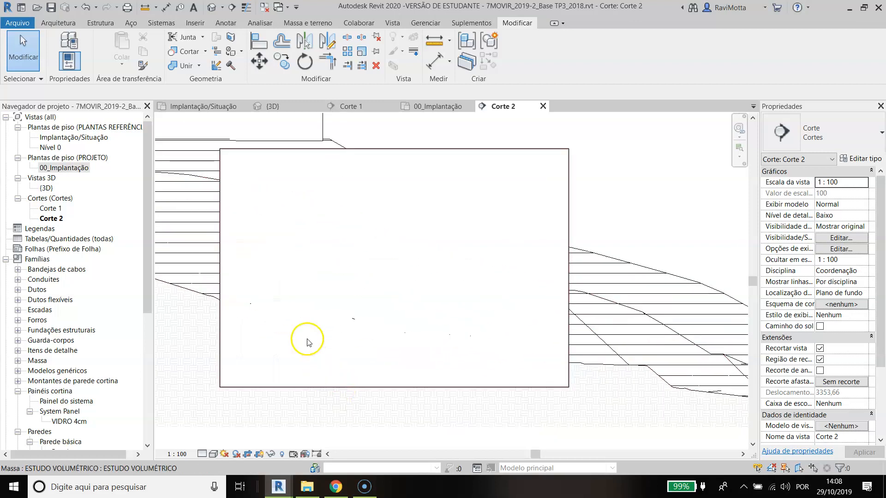
click(431, 151)
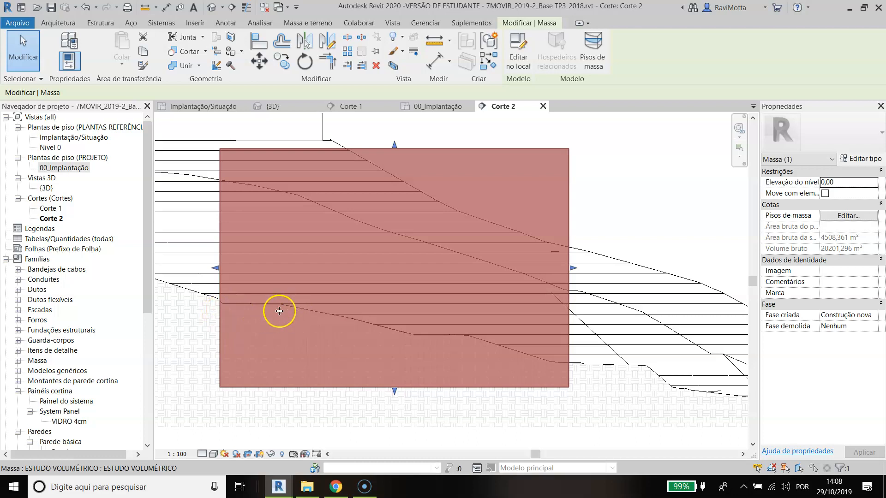
drag(395, 391, 392, 339)
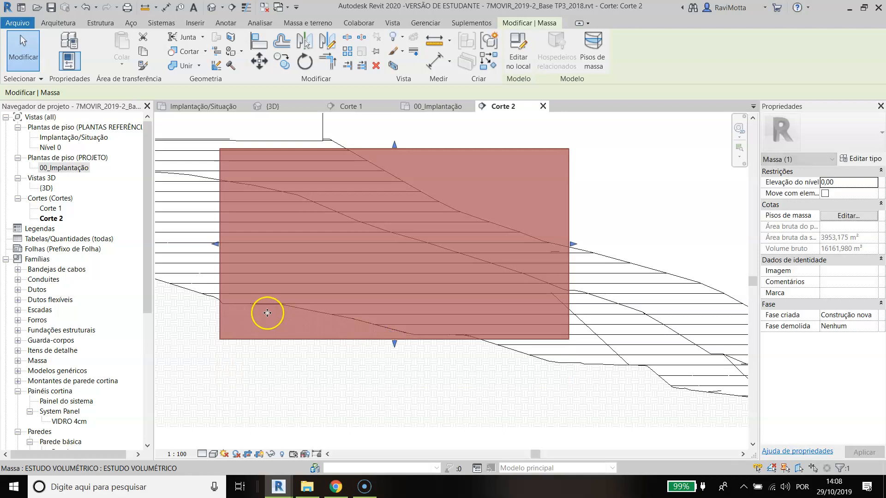
Step: Examine in the section how the base of the mass meets the terrain profile, with the mass selected and unselected
scroll(267, 313, up, 4)
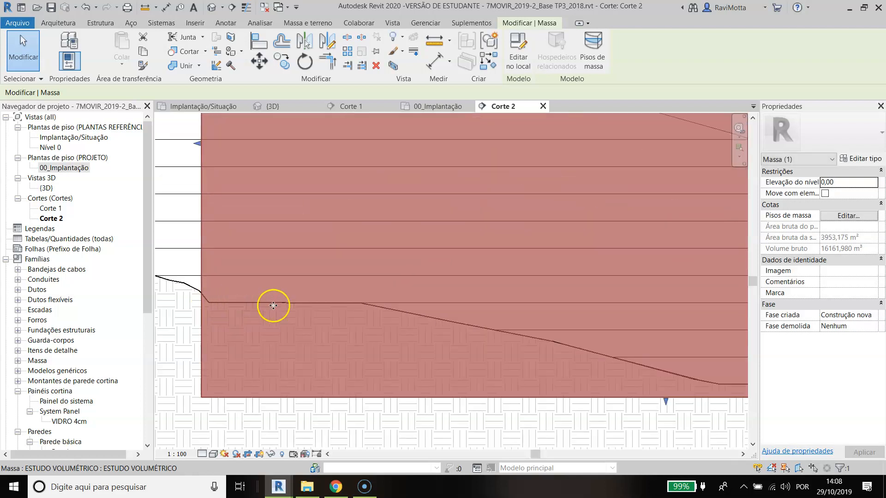
scroll(298, 307, up, 2)
key(Escape)
scroll(366, 320, down, 1)
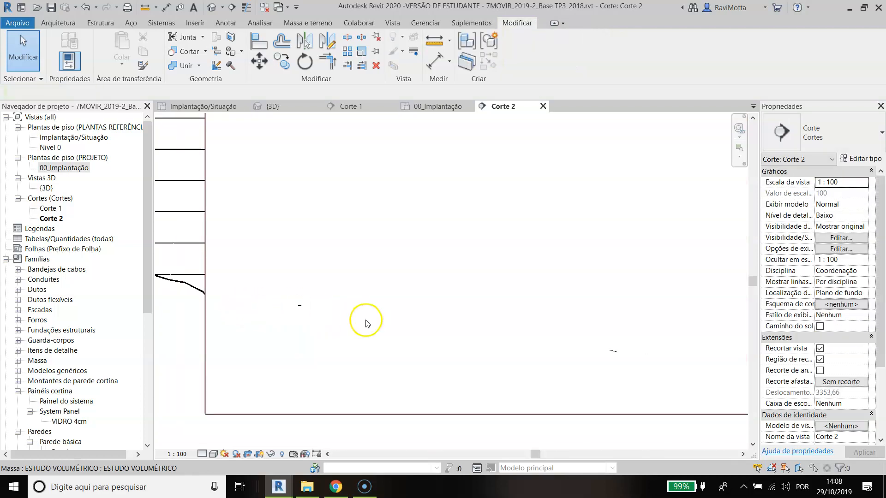
scroll(277, 309, down, 2)
click(263, 304)
key(Escape)
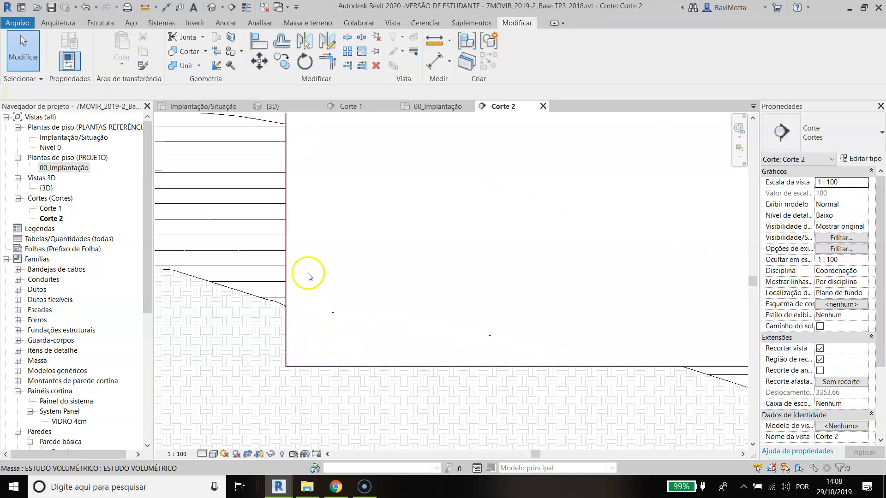
click(309, 276)
scroll(358, 331, up, 1)
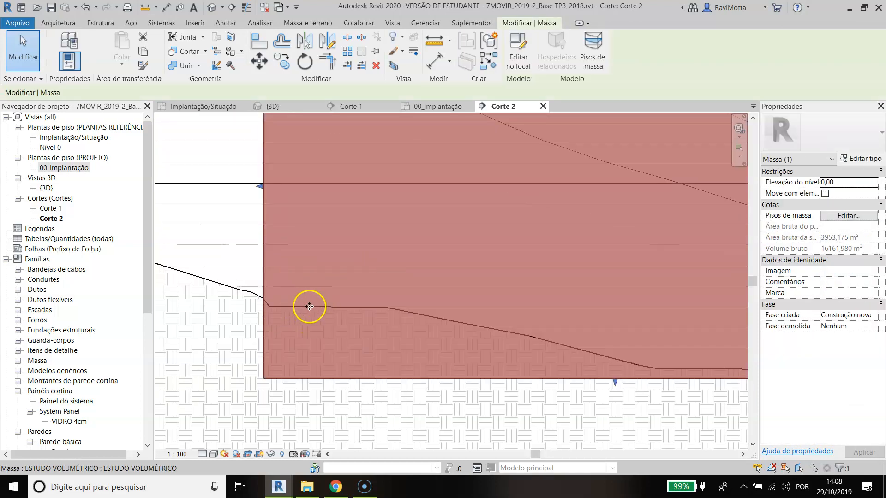
Step: Clear the mass selection and draw a new level along the base of the mass, extending past both of its sides
scroll(309, 307, down, 3)
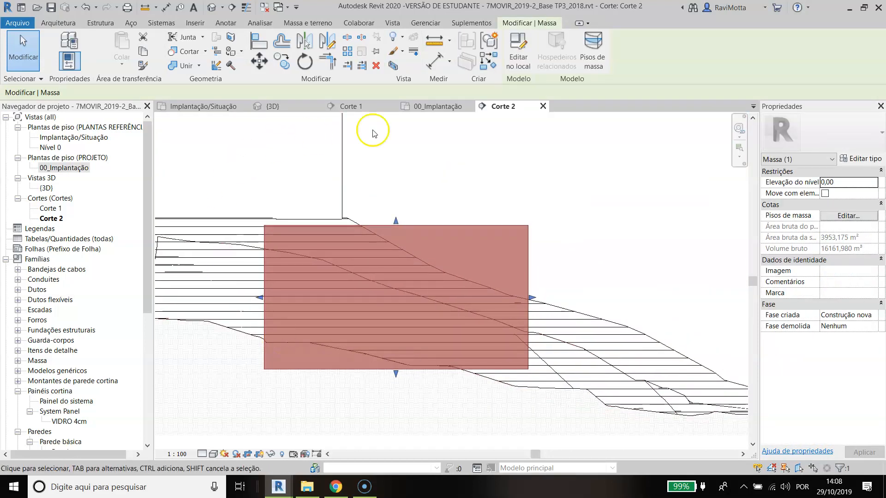
scroll(320, 277, down, 1)
middle_drag(320, 277, 386, 280)
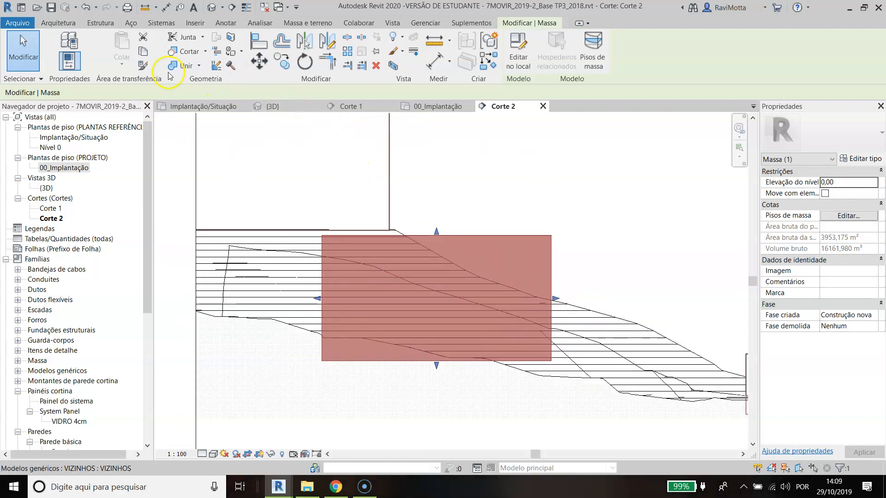
key(Escape)
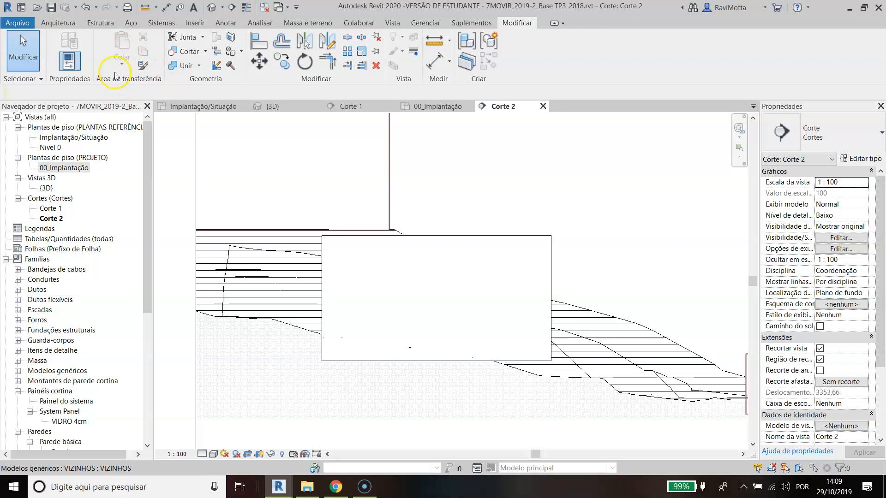
click(58, 23)
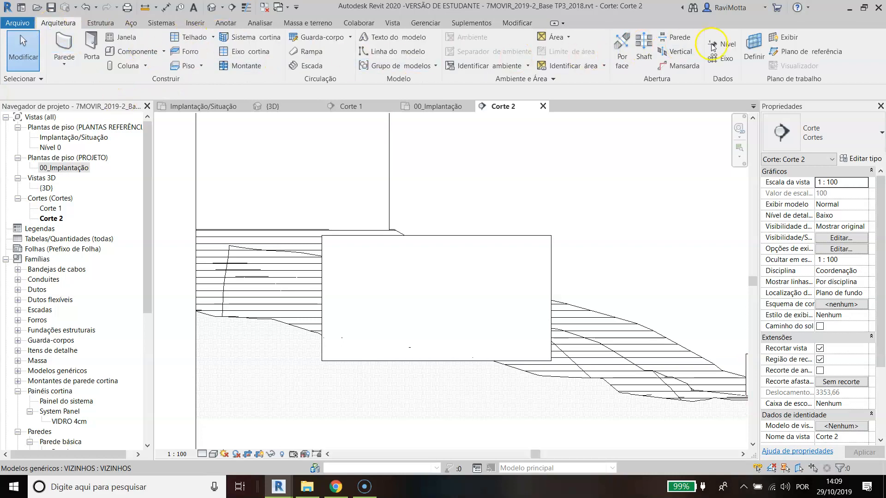
click(727, 44)
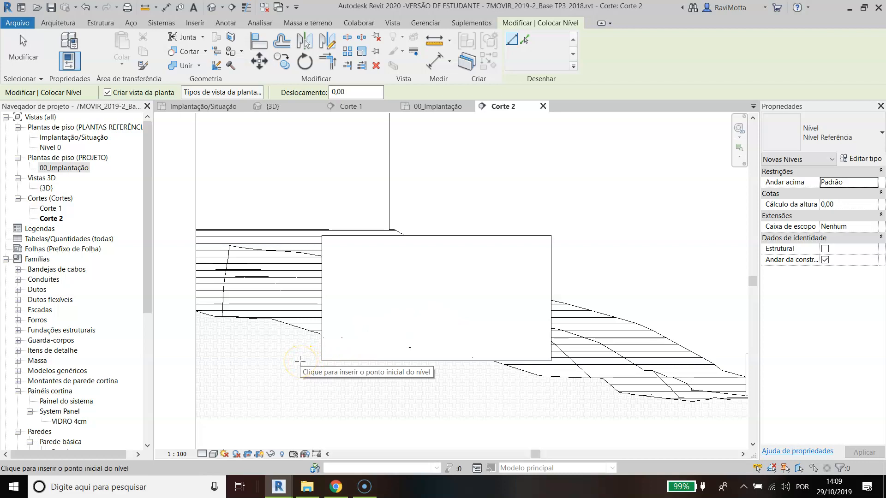
click(300, 360)
click(663, 361)
scroll(316, 375, up, 5)
key(Escape)
key(Escape)
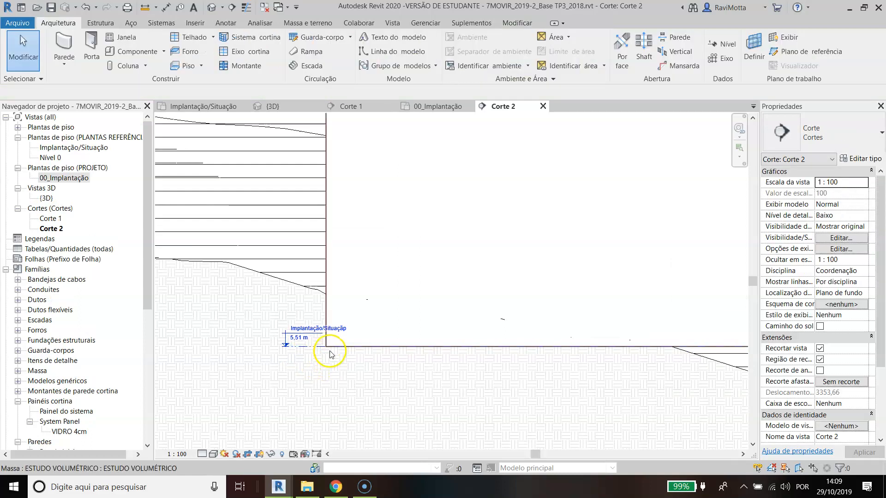
Step: Extend the head end of the new level farther away from the mass
click(314, 347)
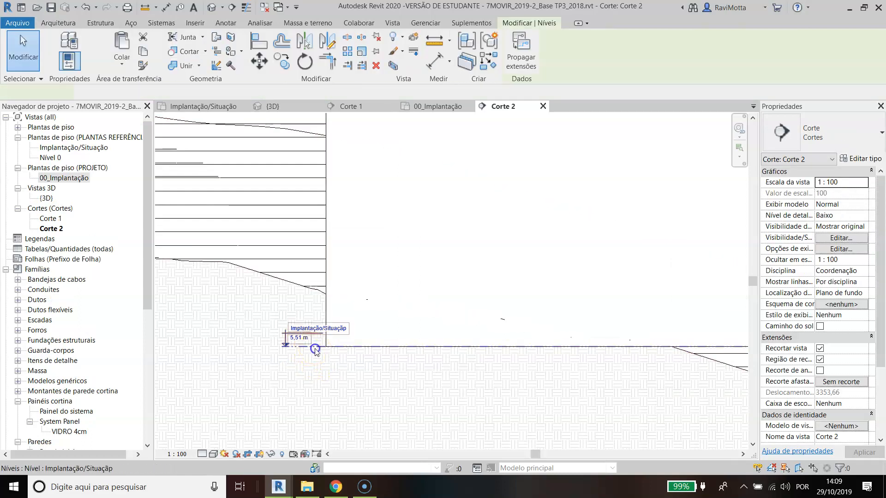
drag(283, 347, 184, 347)
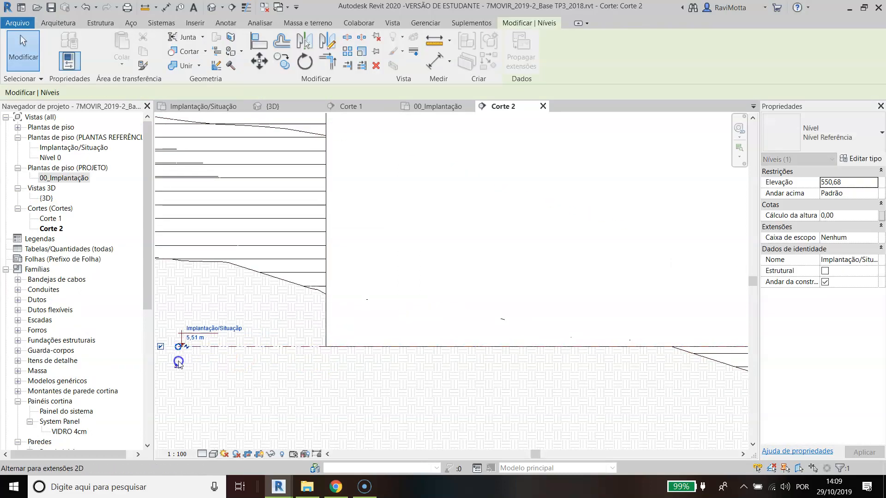
scroll(271, 362, down, 3)
Step: Rename the new level 2o Subsolo, declining to rename the corresponding views
scroll(281, 355, up, 5)
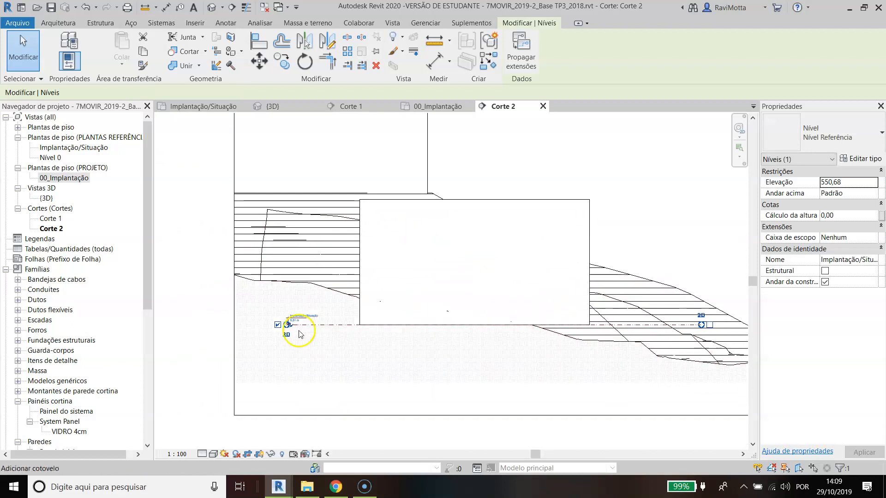
scroll(314, 308, up, 2)
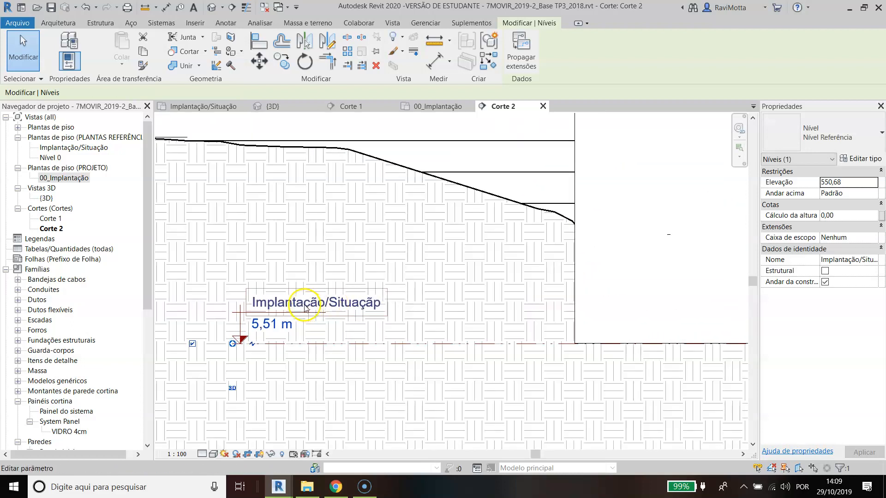
click(340, 301)
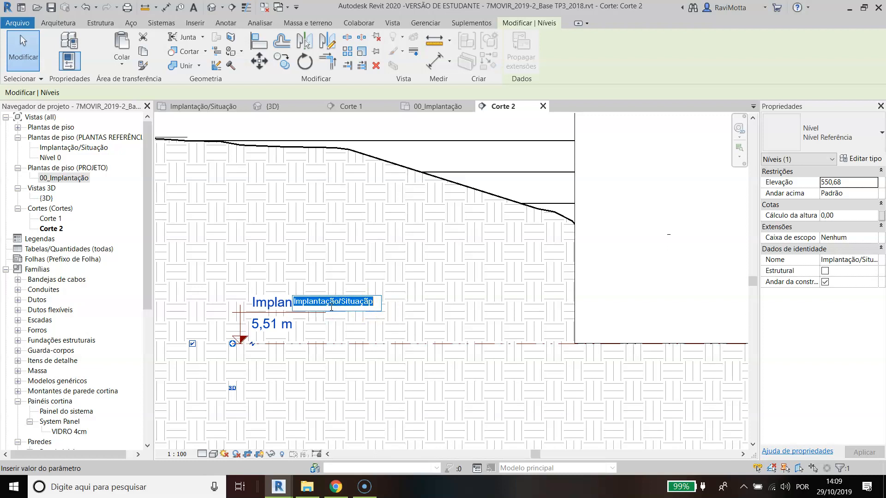
text(2)
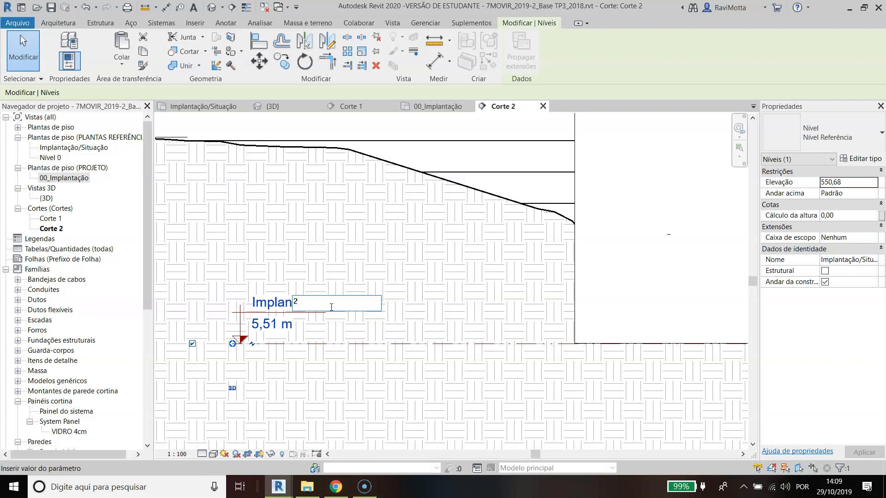
key(Num_Lock)
key(Return)
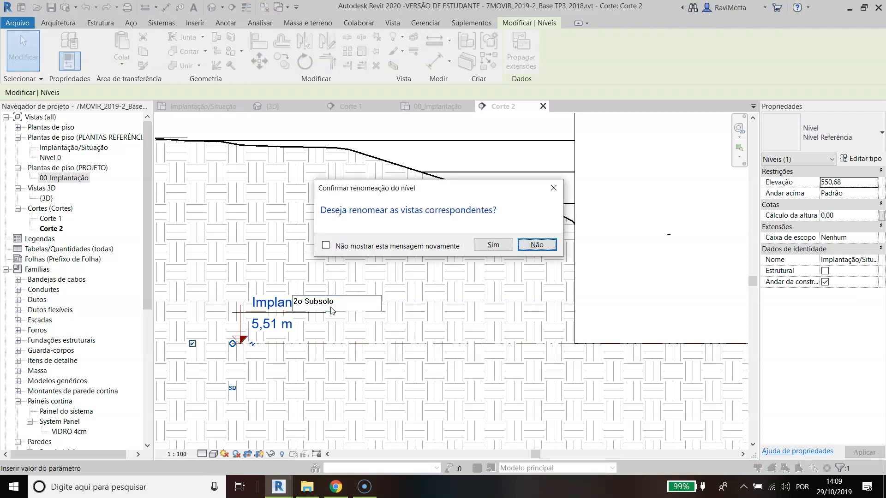
key(Return)
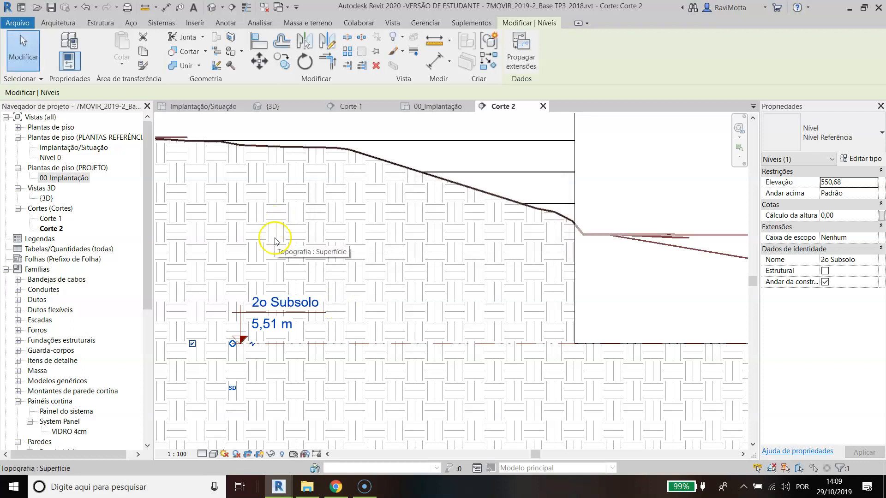
key(Escape)
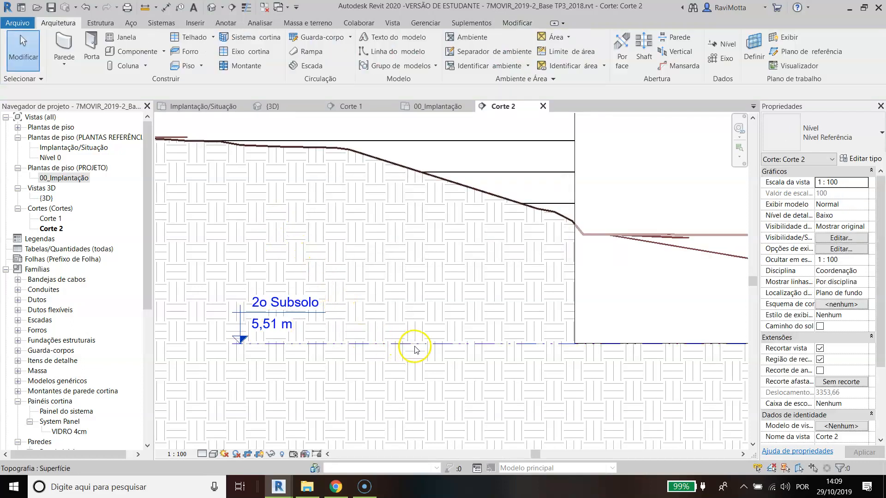
Step: Rename the floor plan view created with the new level as 2o Subsolo, reusing the level's name
click(429, 345)
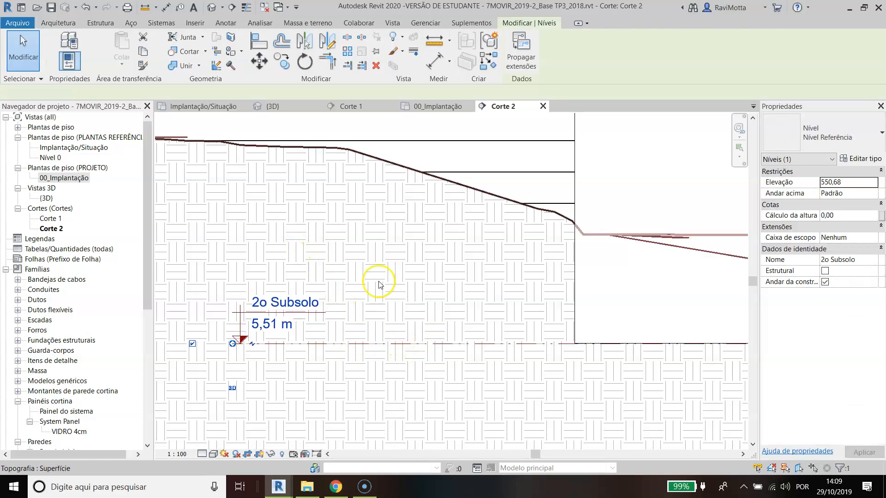
click(17, 127)
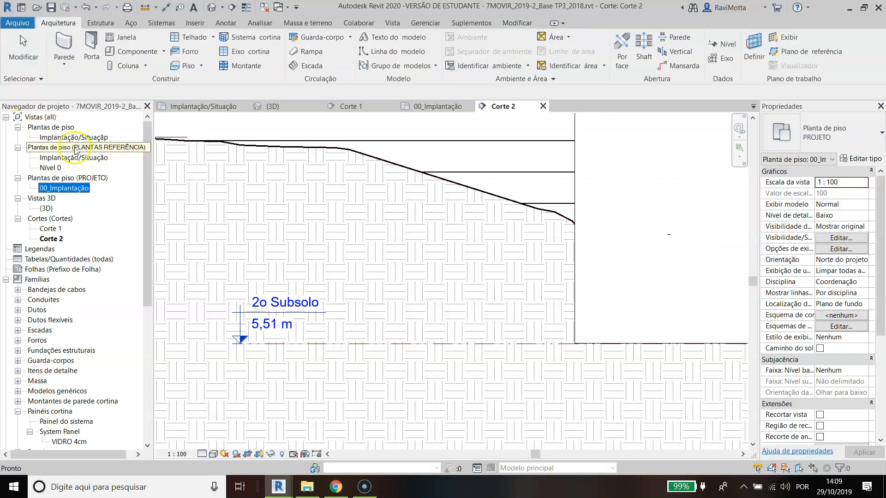
click(63, 138)
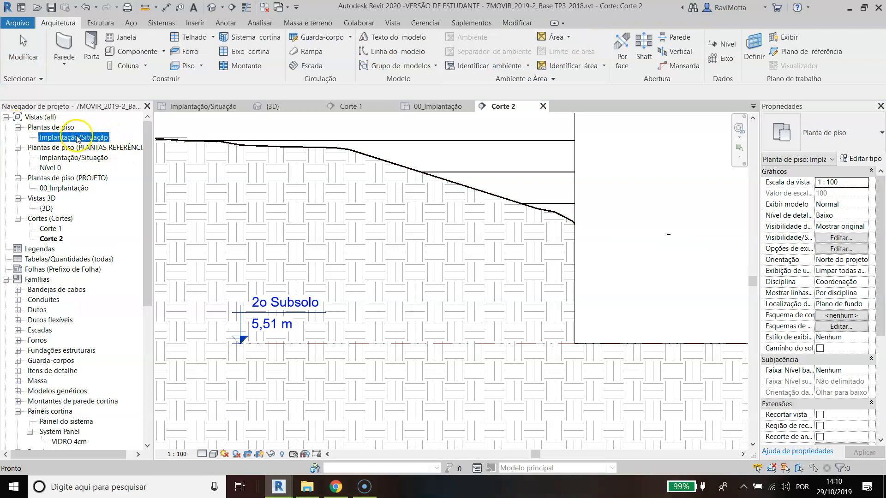
click(305, 310)
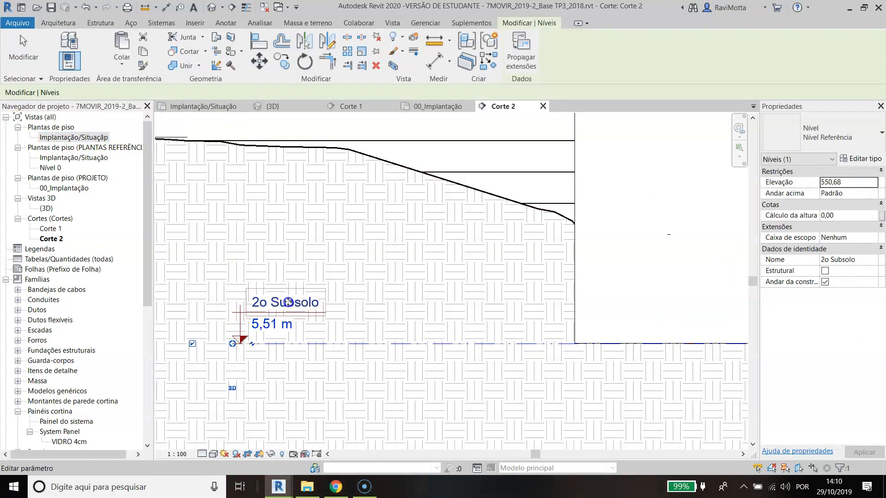
click(292, 303)
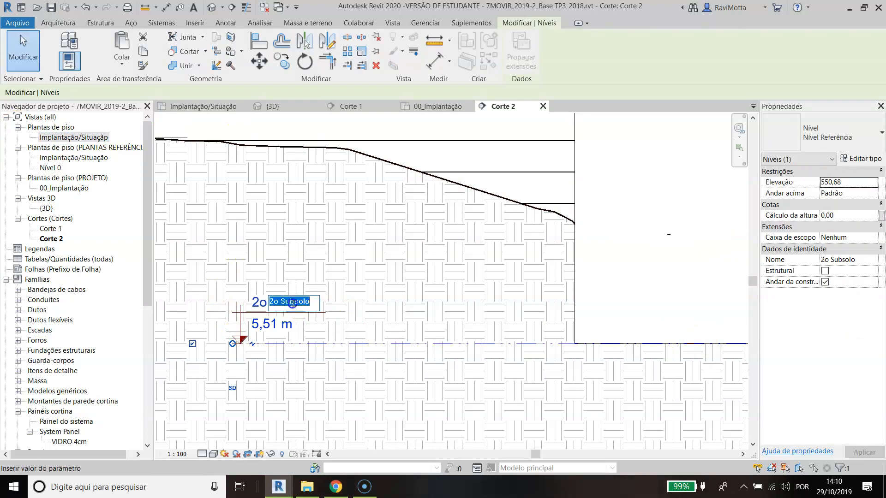
click(84, 139)
click(83, 138)
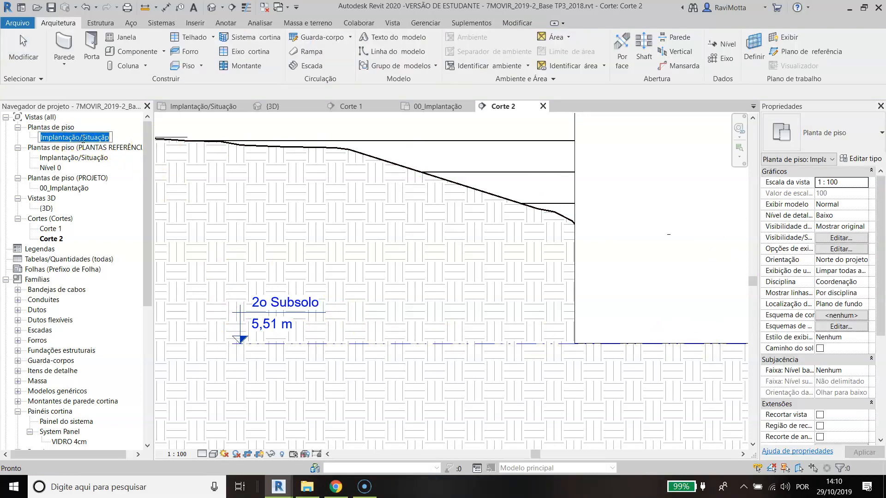
text(2o Subsolo)
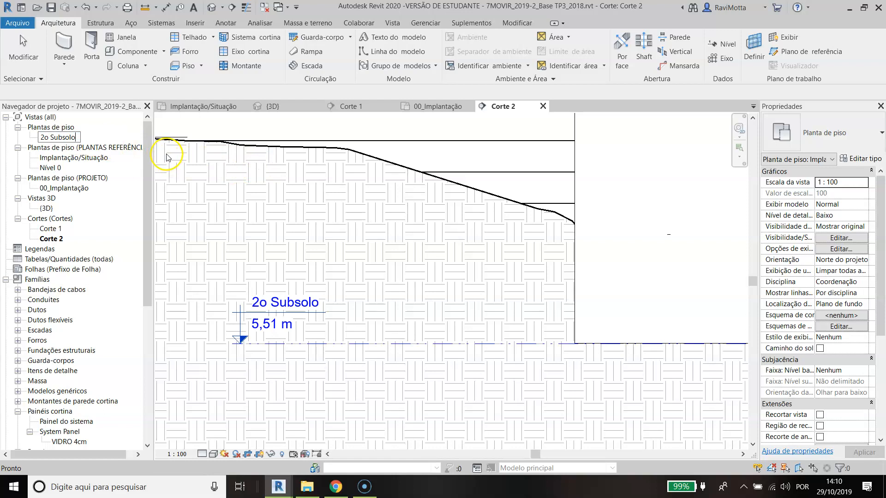
key(Return)
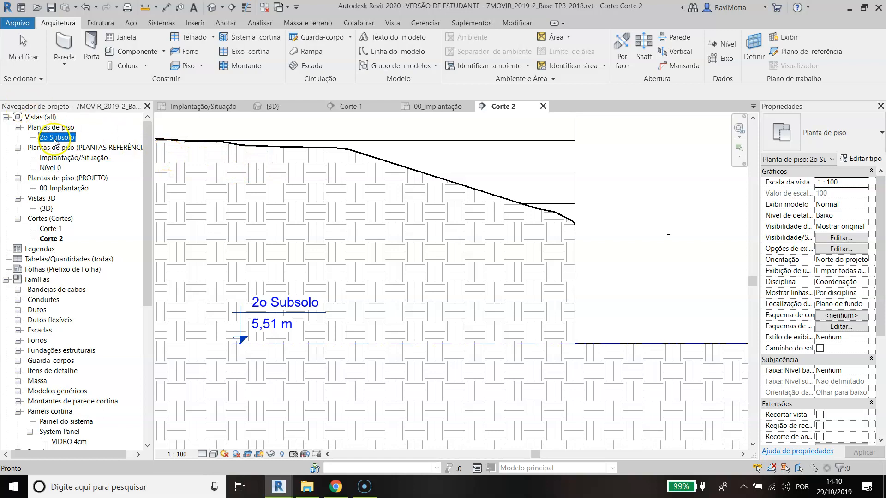
Step: Change the 2o Subsolo floor plan's view type to PROJETO
click(860, 158)
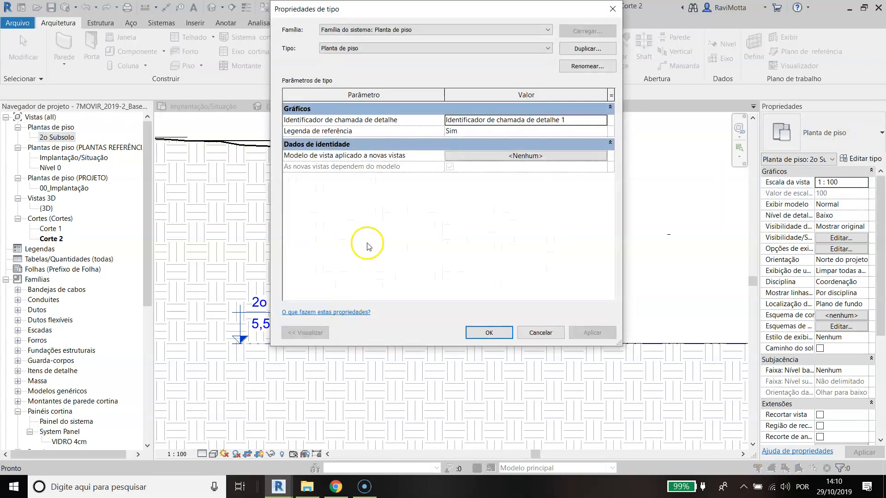
click(452, 48)
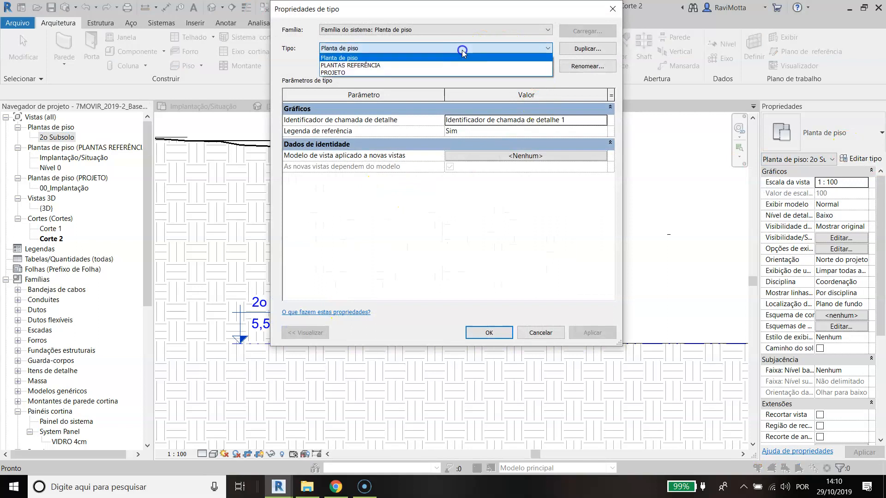
click(354, 71)
click(483, 330)
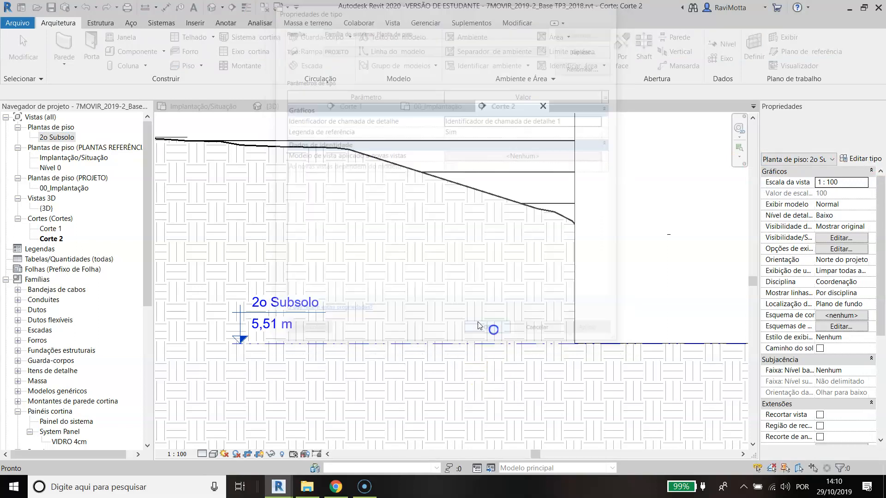
click(443, 344)
key(c)
key(o)
click(461, 343)
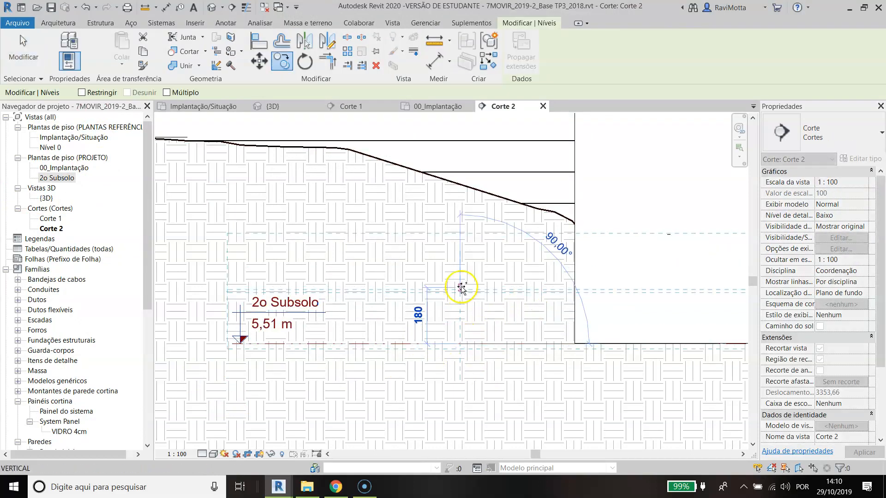
key(Escape)
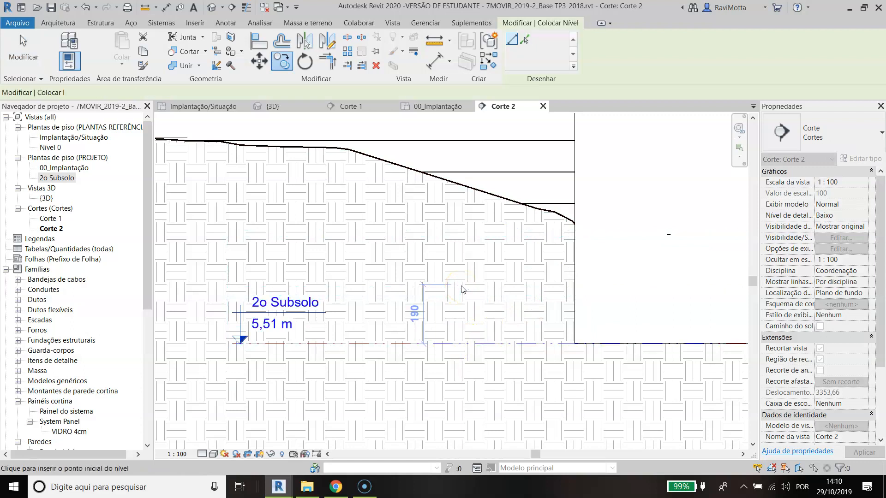
key(l)
key(l)
scroll(476, 282, down, 5)
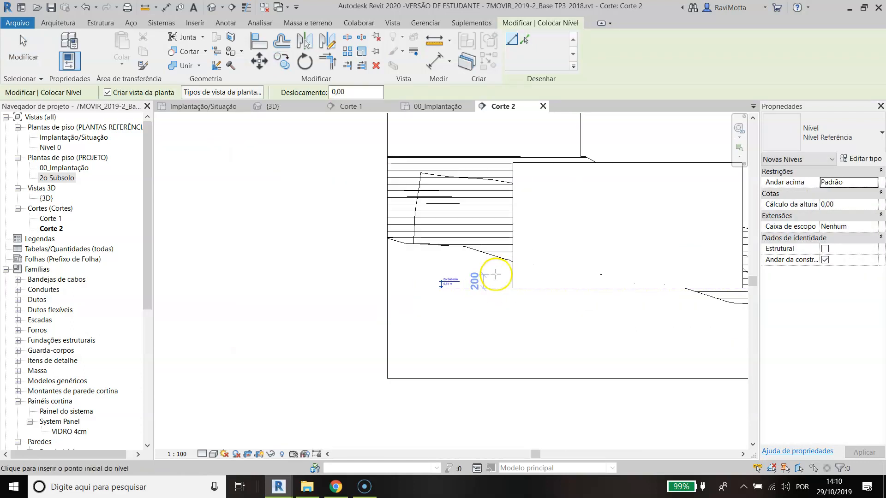
key(Escape)
key(Escape)
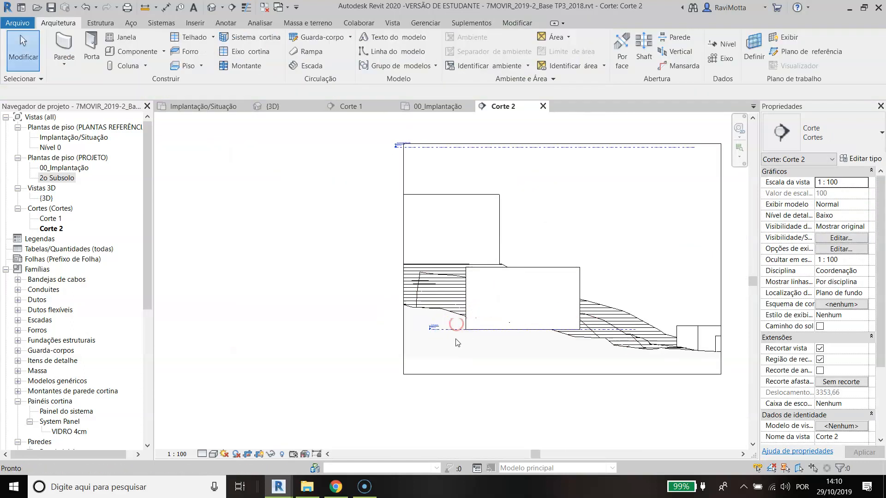
Step: Inspect the 2o Subsolo level in the section and check the project's unit formats
scroll(456, 333, up, 2)
click(455, 326)
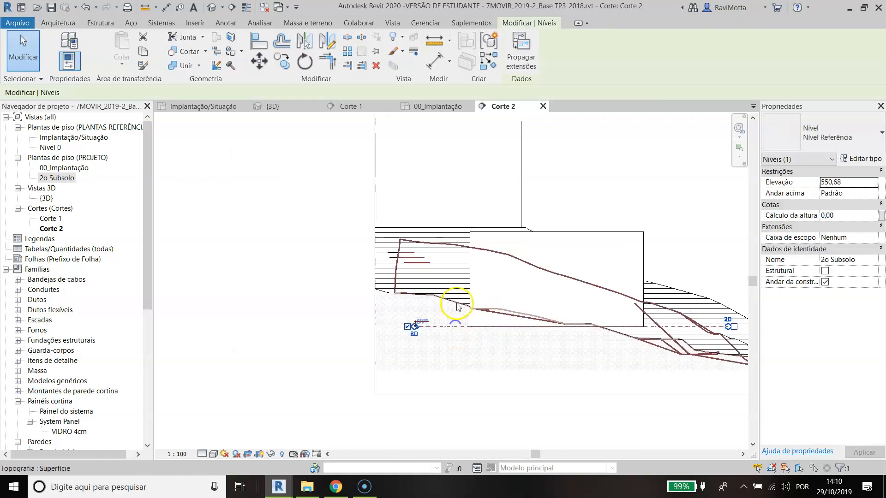
scroll(464, 329, up, 3)
scroll(385, 329, up, 3)
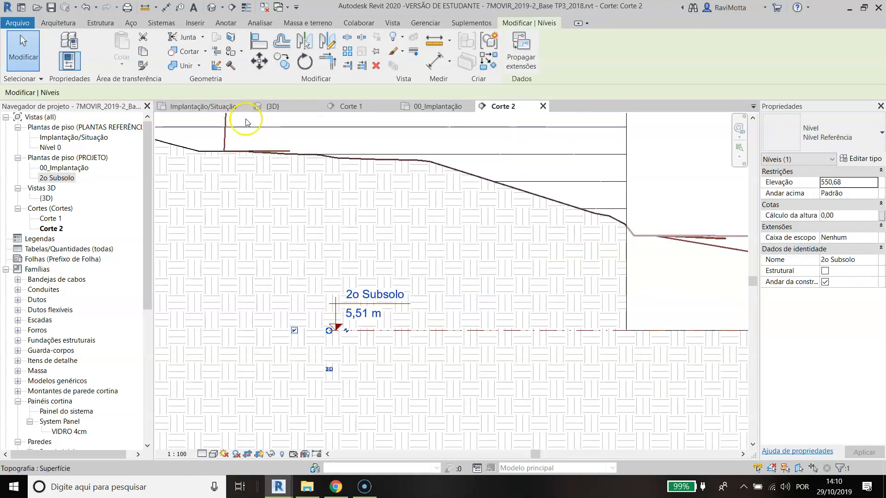
key(Escape)
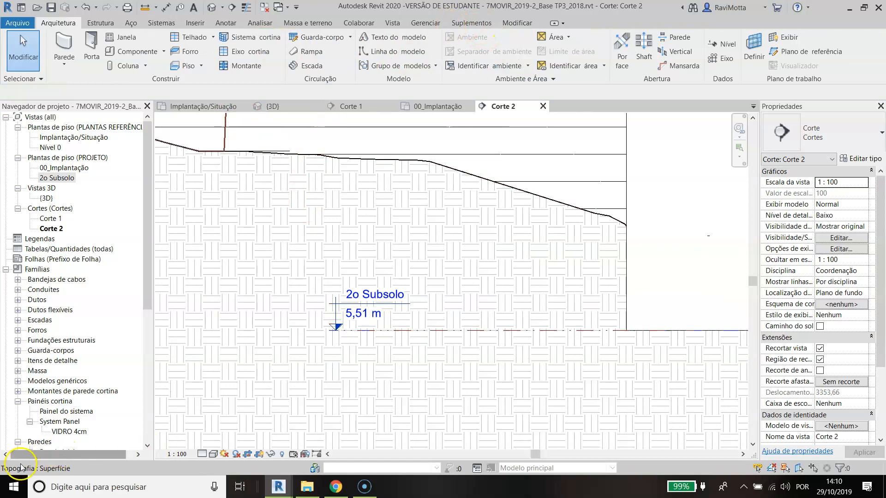
click(513, 23)
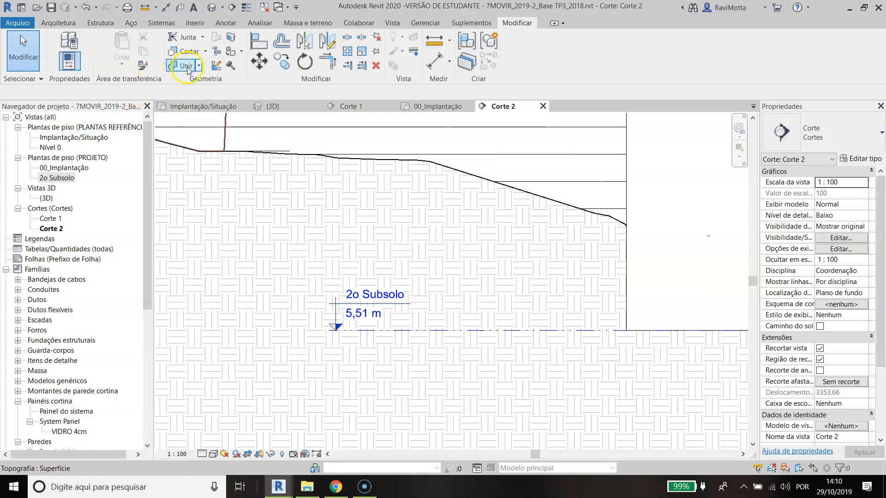
click(425, 23)
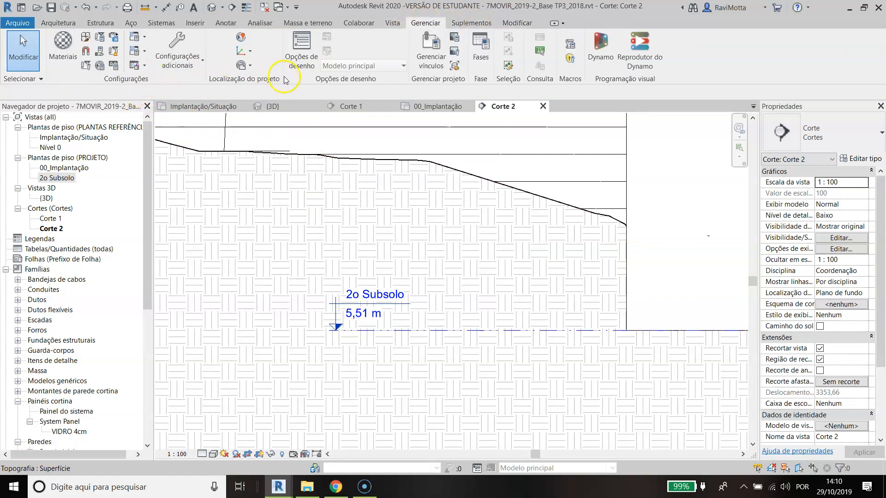
click(113, 67)
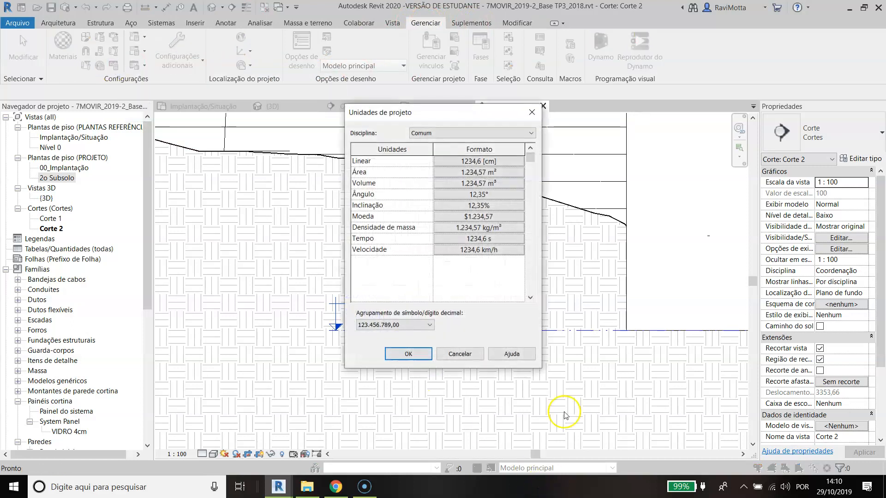
click(408, 353)
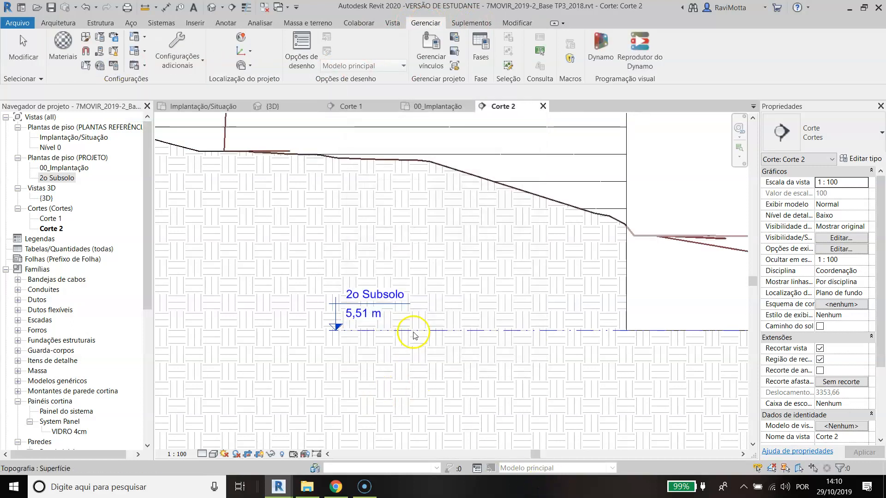
Step: Copy the 2o Subsolo level 300 cm straight up in the Corte 2 section
click(499, 332)
key(c)
key(o)
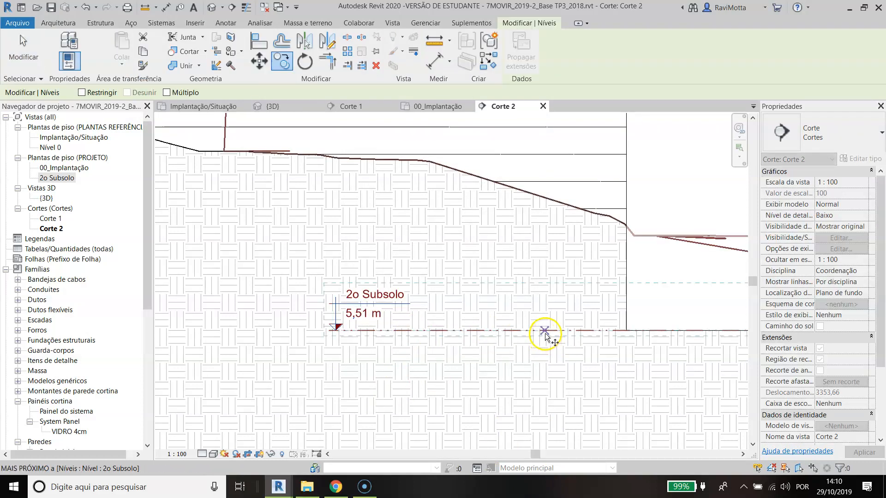
click(544, 336)
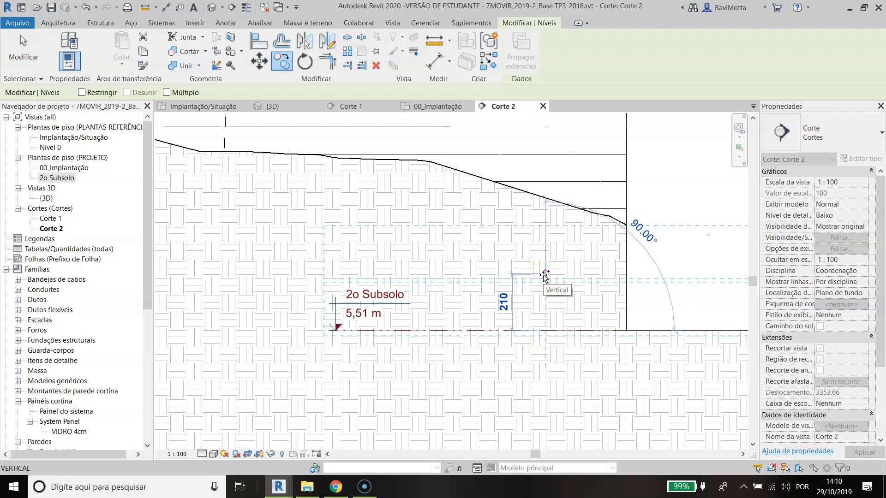
key(Num_Lock)
text(300)
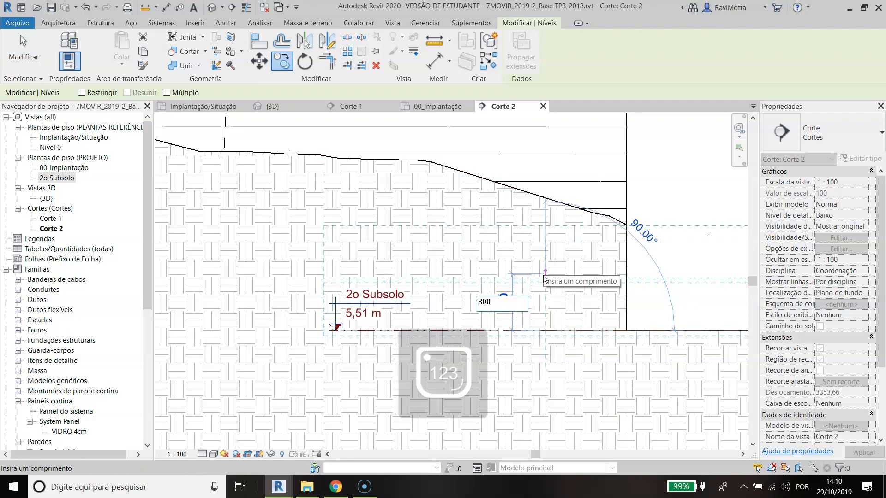
key(Return)
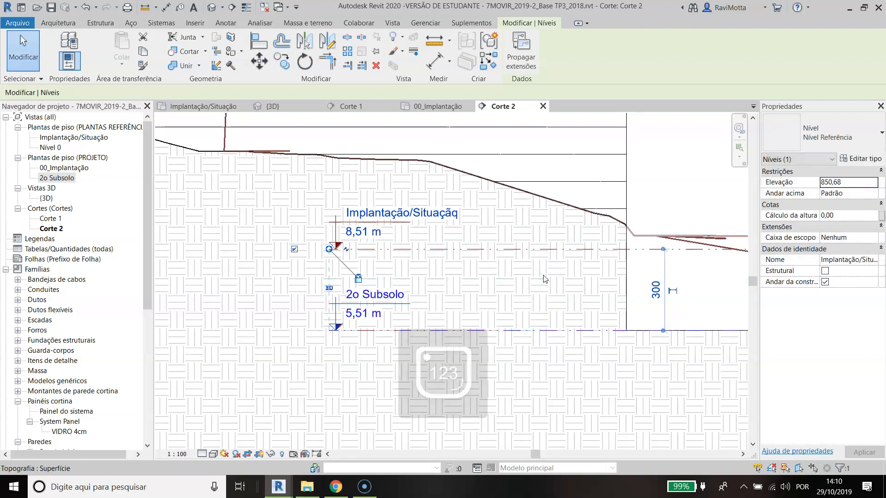
Step: Copy the level directly above 2o Subsolo another 300 cm vertically upward
key(c)
key(o)
click(565, 250)
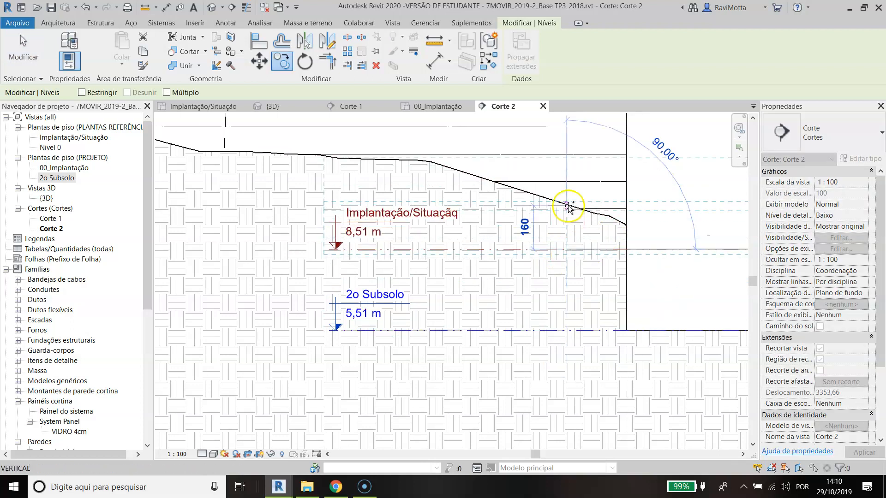
text(30)
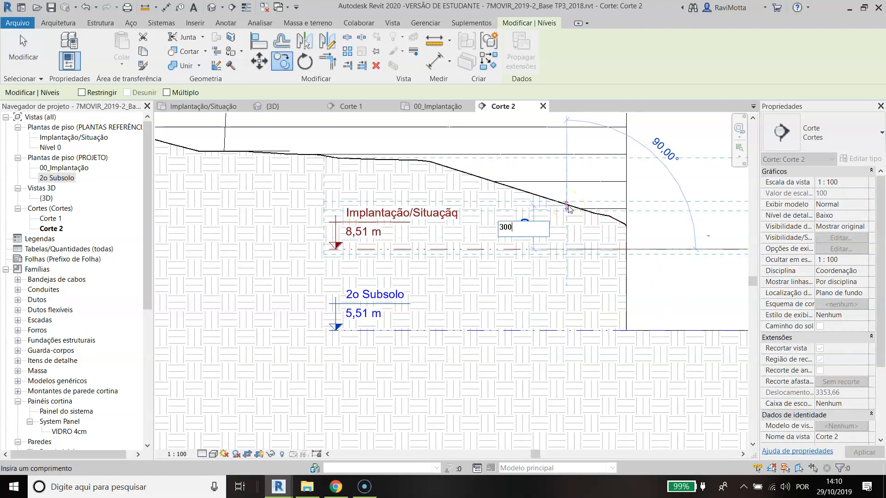
text(0)
key(Return)
Step: Copy the 11,51 m level 320 cm straight up
scroll(457, 233, down, 5)
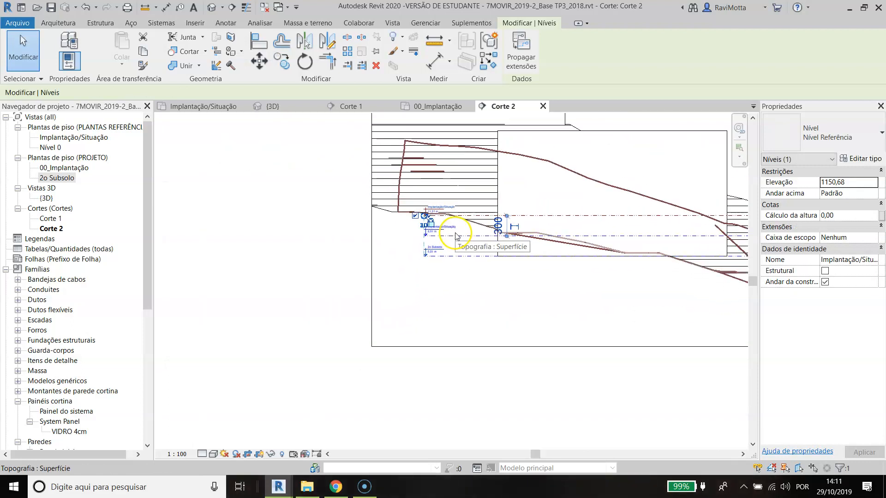
middle_drag(457, 236, 386, 281)
key(c)
key(o)
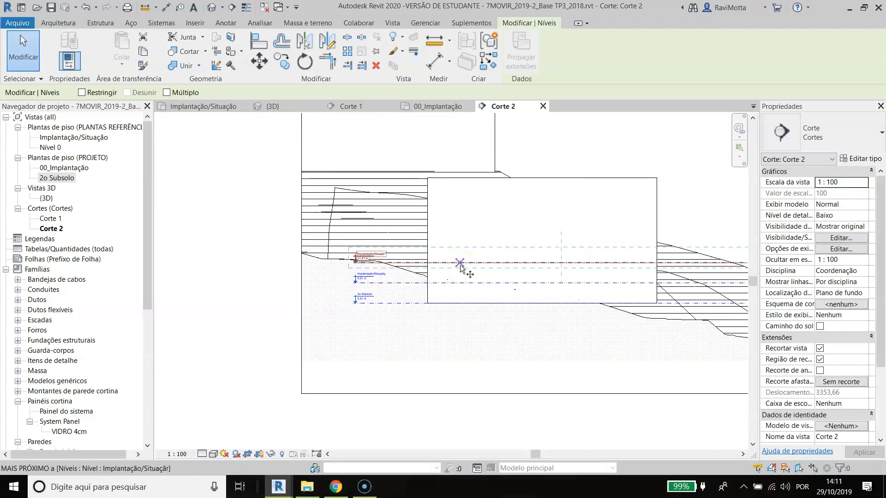
click(460, 264)
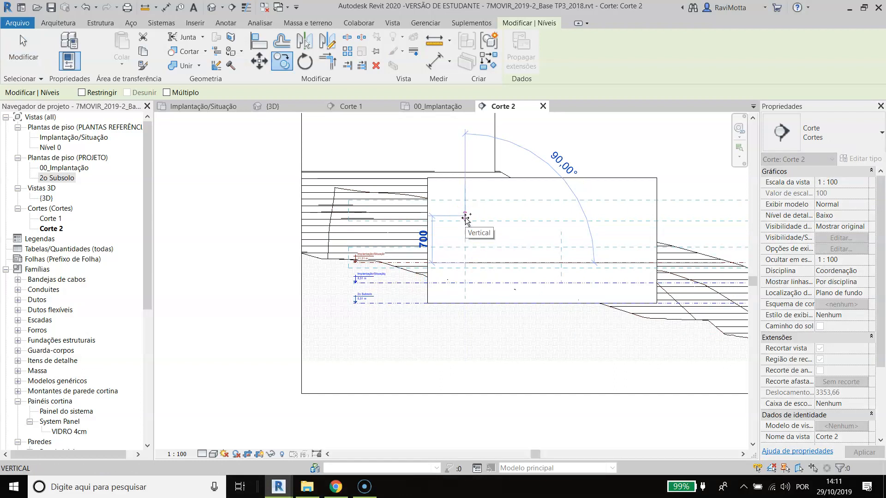
text(320)
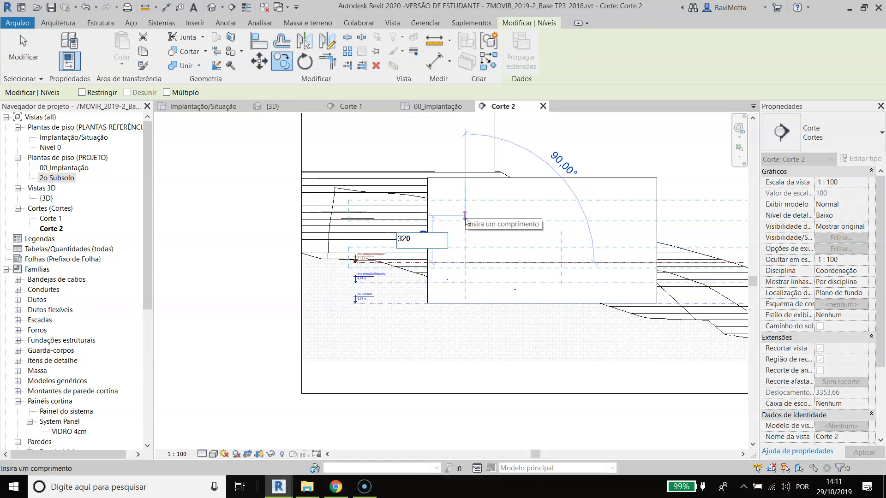
key(Return)
Step: Copy the 14,71 m level upward by the same 320 cm spacing
scroll(453, 262, up, 2)
key(c)
key(o)
click(465, 263)
click(464, 231)
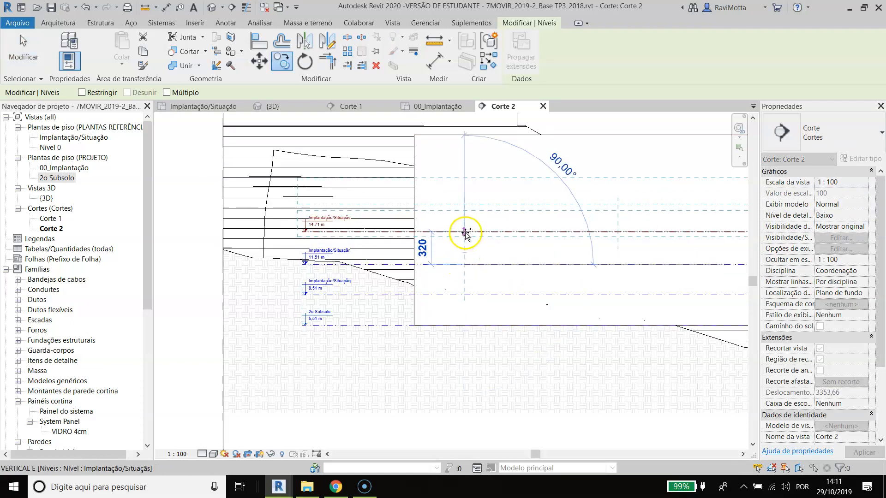
Step: Make six upward copies of the 17,91 m level at 320 cm spacing using multiple copy, reaching 37,11 m
key(c)
key(o)
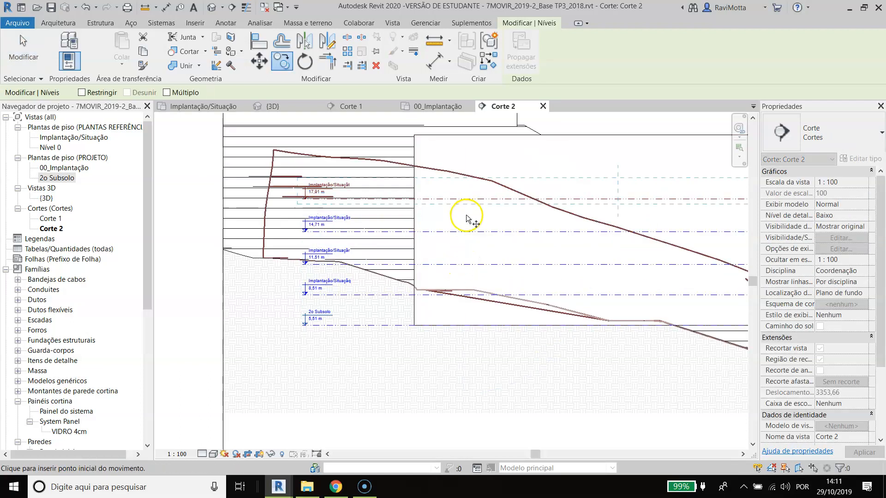
click(167, 92)
click(470, 232)
click(469, 199)
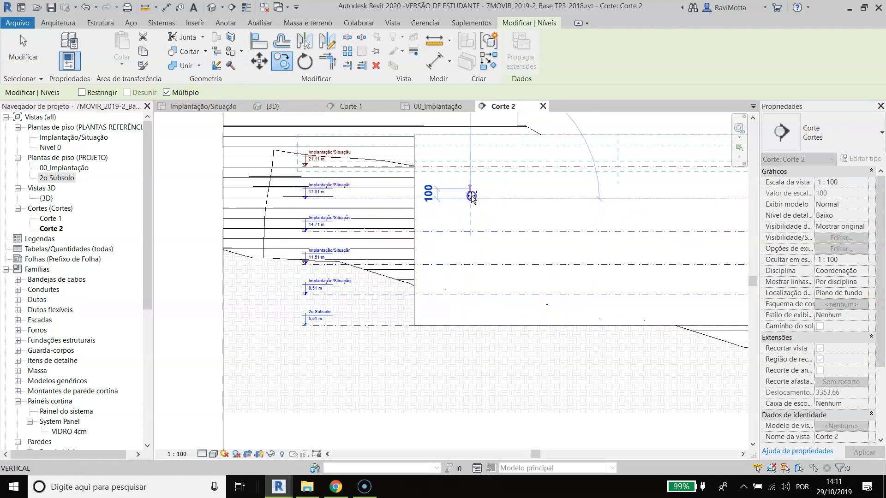
click(469, 168)
middle_drag(480, 165, 470, 227)
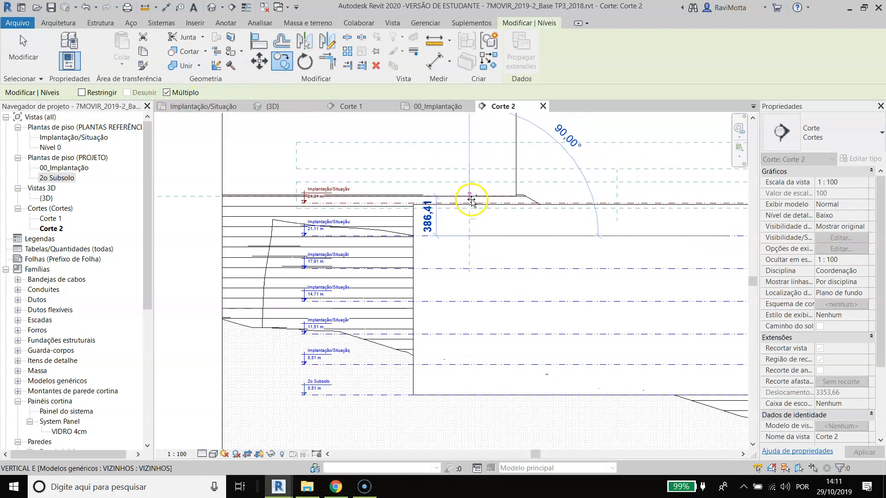
click(471, 170)
click(471, 171)
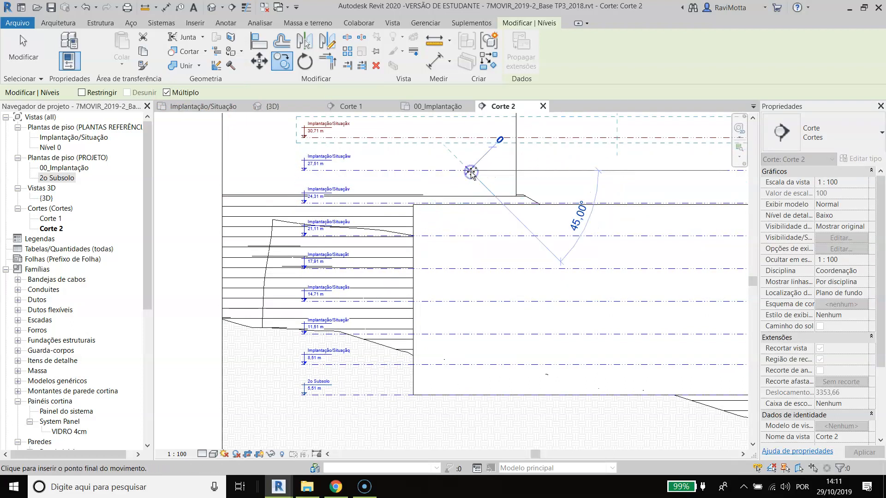
middle_drag(471, 172, 468, 254)
click(469, 221)
scroll(471, 205, down, 1)
middle_drag(471, 206, 466, 259)
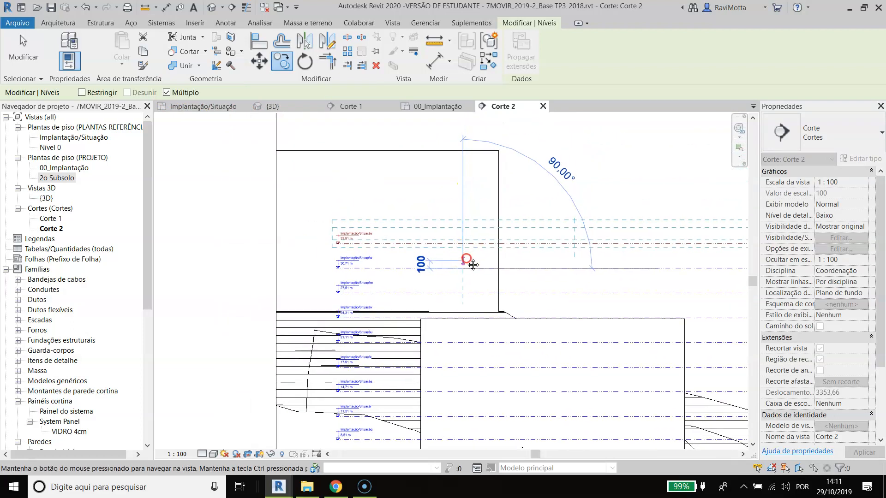
click(462, 244)
Step: Review the stacked levels from 2o Subsolo to the top copy against the mass, terrain and neighbouring building
scroll(409, 336, up, 5)
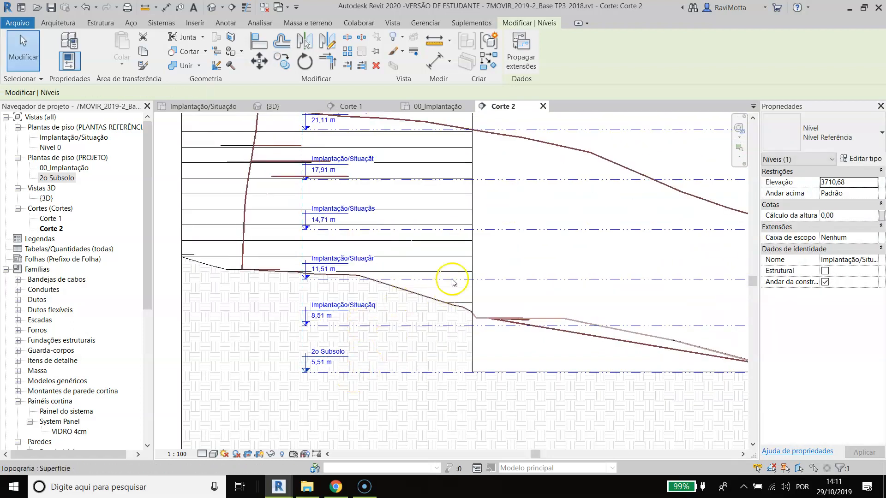
scroll(452, 233, down, 1)
middle_drag(452, 233, 413, 361)
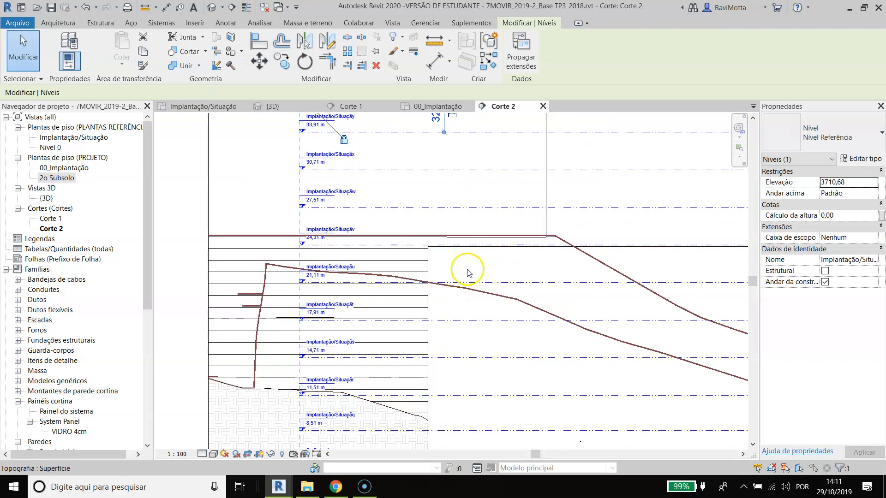
middle_drag(475, 210, 462, 342)
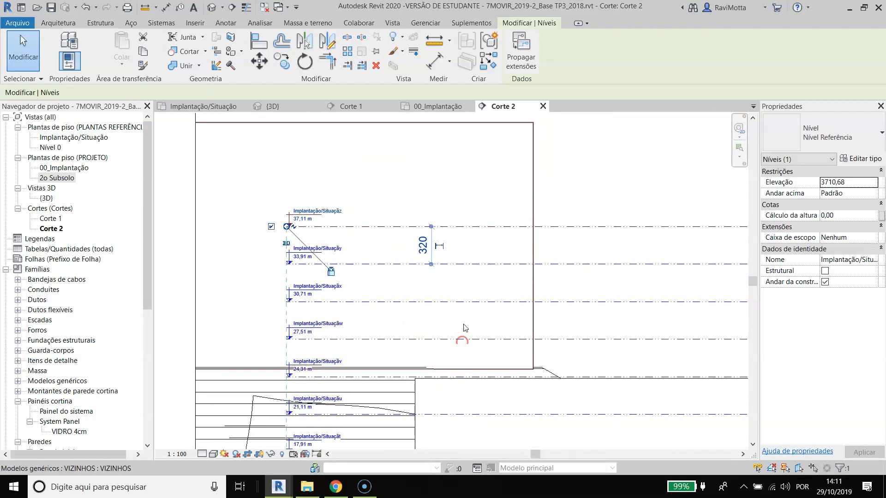
click(461, 267)
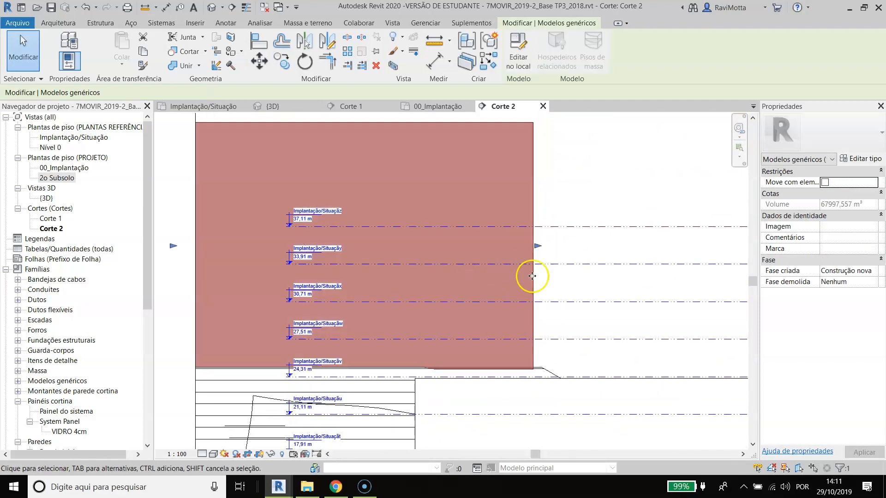
key(Escape)
click(555, 267)
click(585, 228)
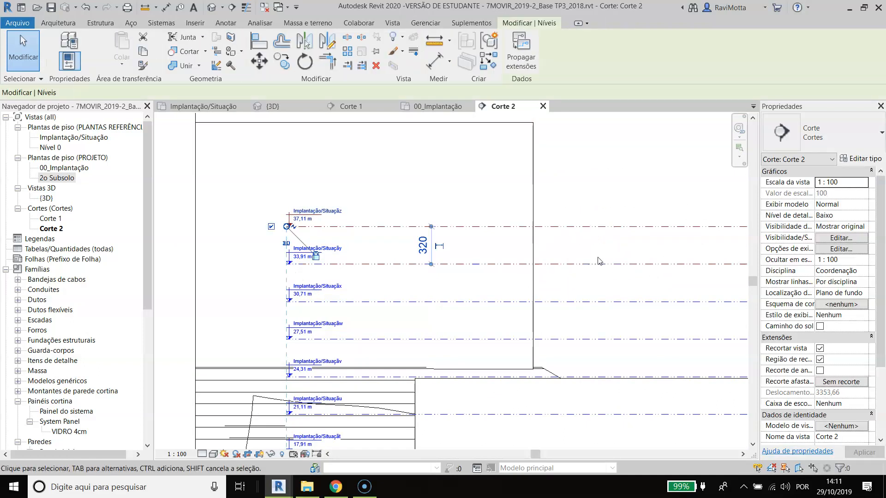
scroll(585, 282, down, 5)
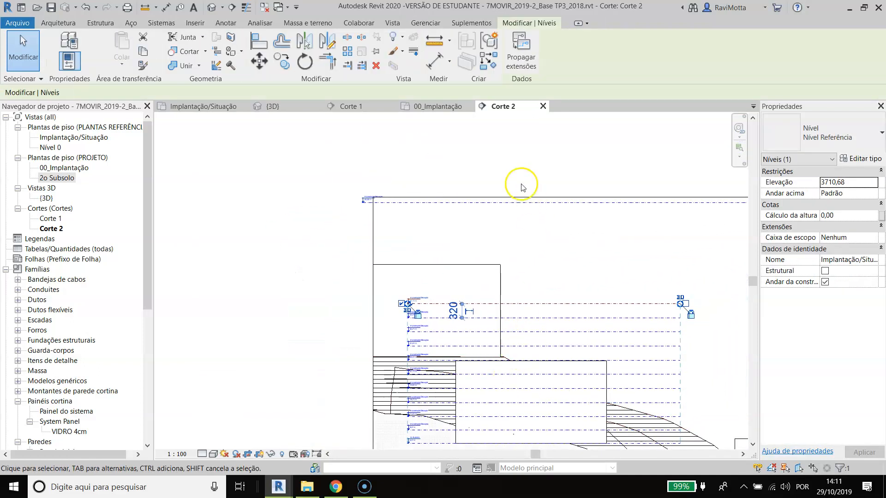
scroll(551, 294, down, 1)
middle_drag(554, 297, 526, 250)
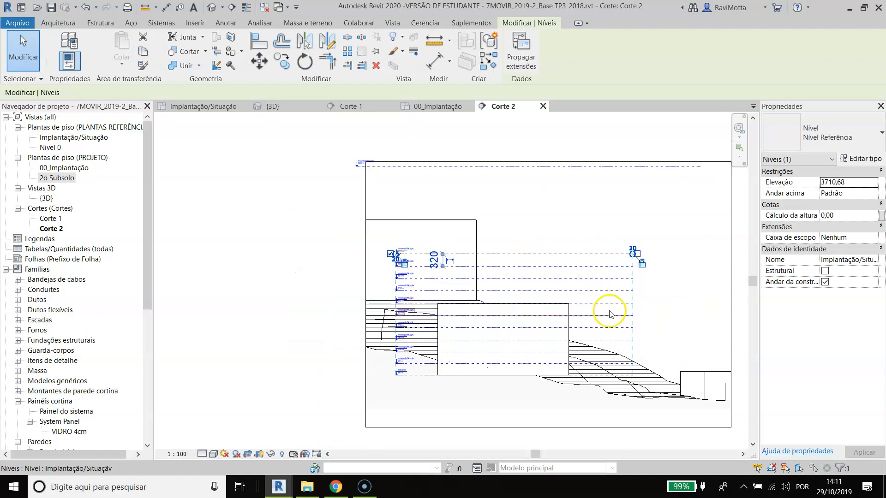
key(Escape)
scroll(406, 247, up, 4)
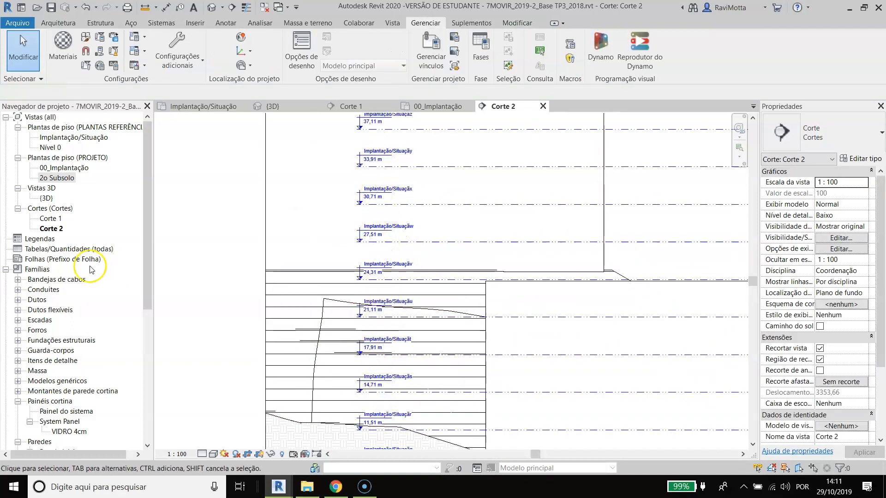
scroll(362, 238, down, 3)
scroll(364, 238, down, 3)
scroll(544, 353, up, 2)
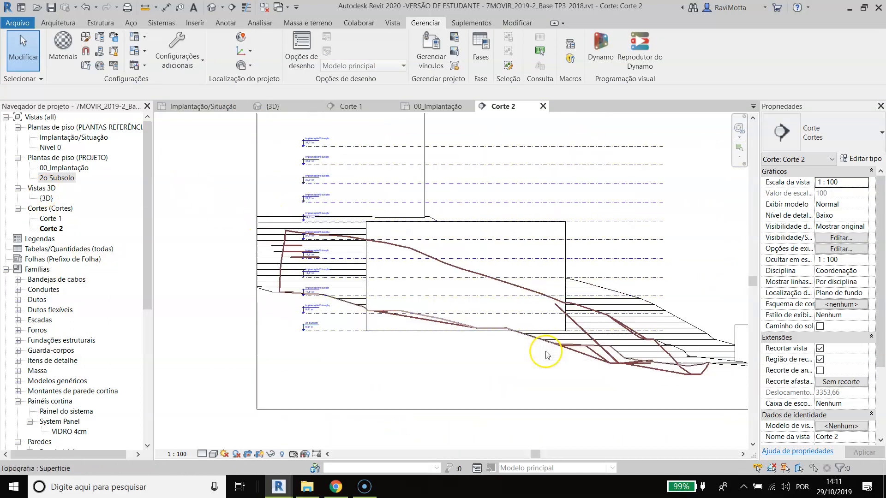
scroll(531, 291, up, 1)
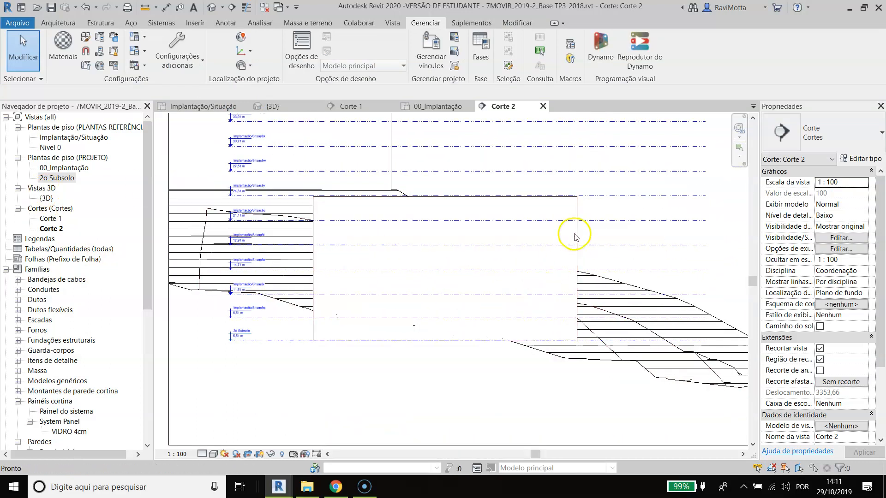
Step: Examine how the ESTUDO VOLUMÉTRICO mass sits against the levels and the terrain in Corte 2
click(577, 210)
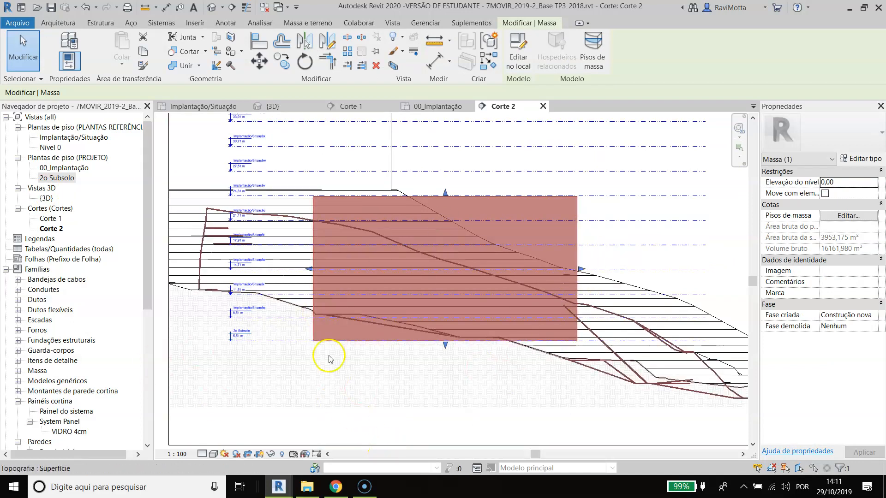
scroll(392, 368, up, 2)
scroll(333, 316, down, 1)
middle_drag(336, 318, 358, 373)
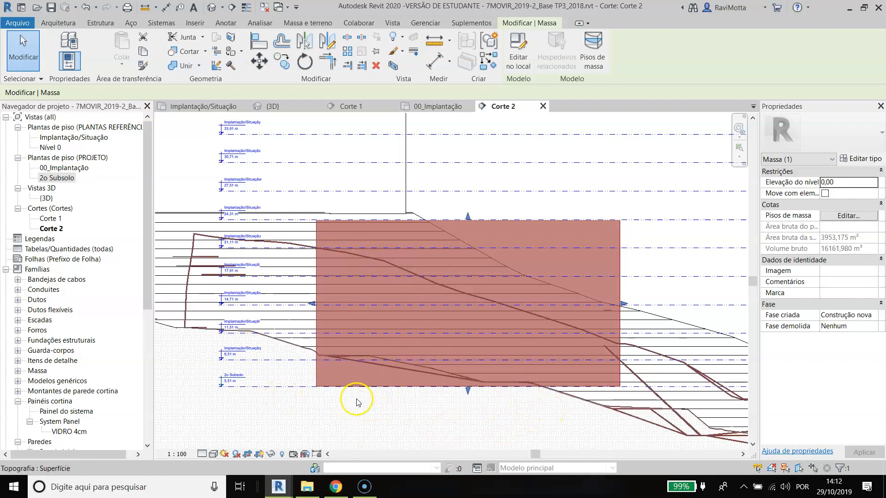
scroll(506, 397, down, 1)
middle_drag(506, 397, 459, 374)
scroll(455, 371, down, 2)
click(579, 230)
drag(617, 177, 590, 369)
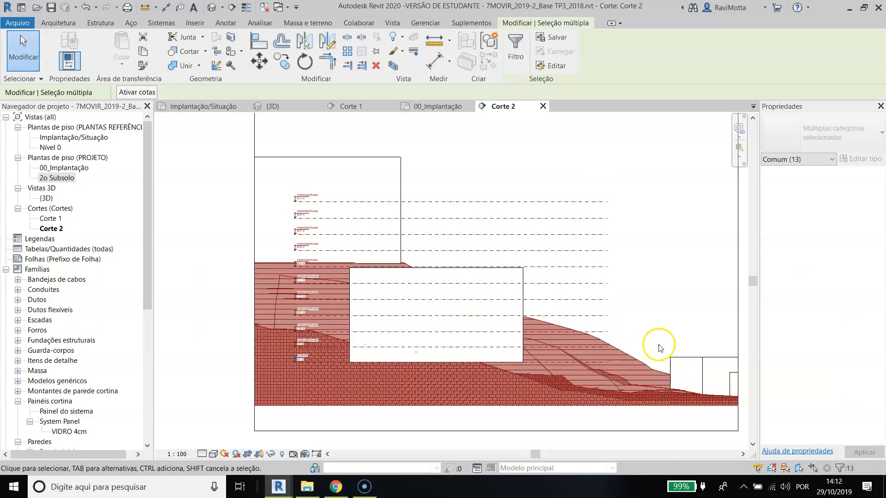
shift+drag(682, 340, 644, 391)
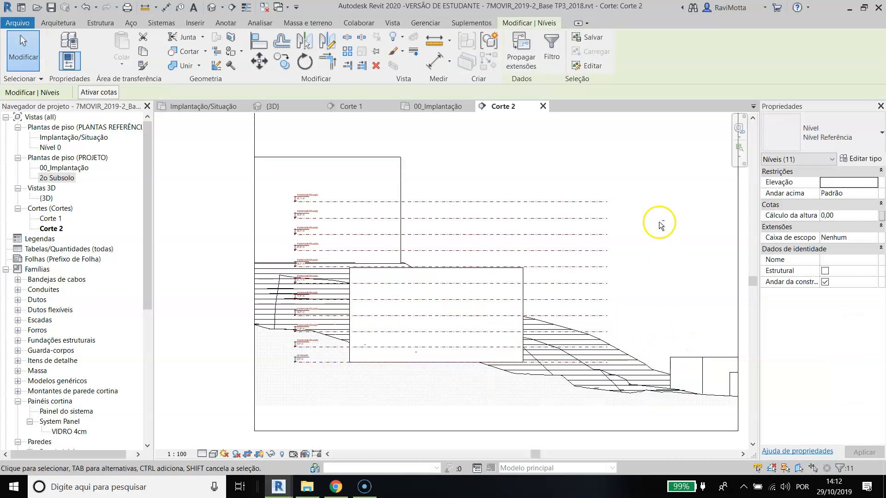
key(a)
key(s)
key(d)
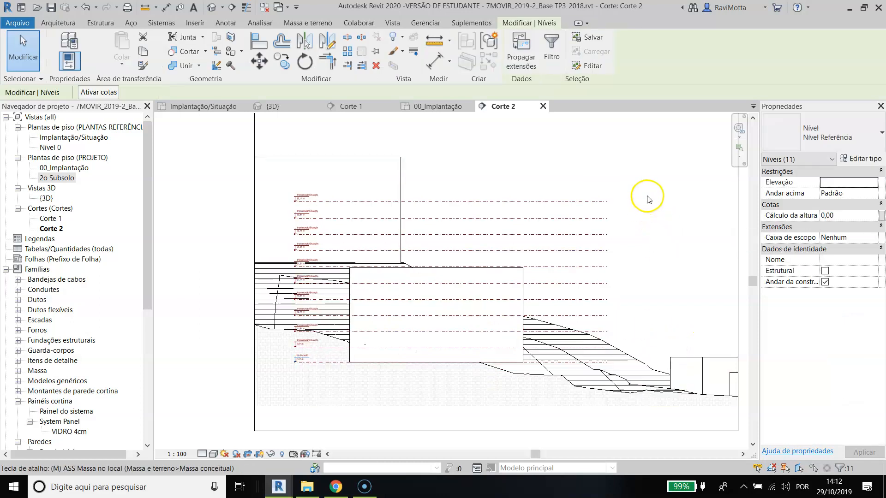
key(Return)
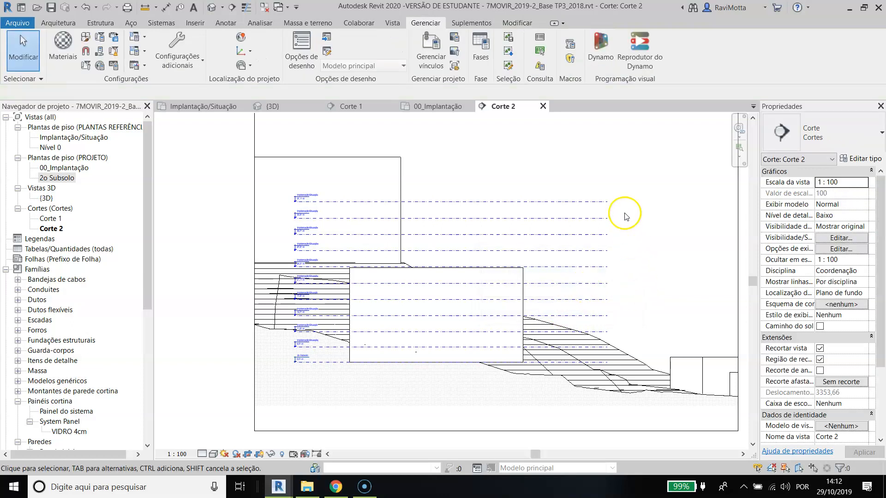
Step: Select all eleven levels without the terrain and move them straight down by 300 cm
drag(583, 357, 580, 368)
shift+drag(651, 329, 634, 391)
scroll(660, 365, up, 5)
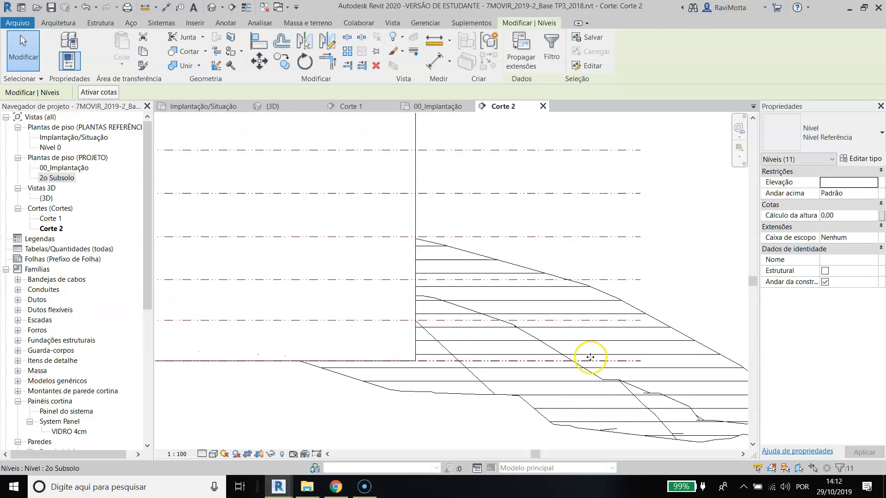
key(m)
key(v)
click(643, 323)
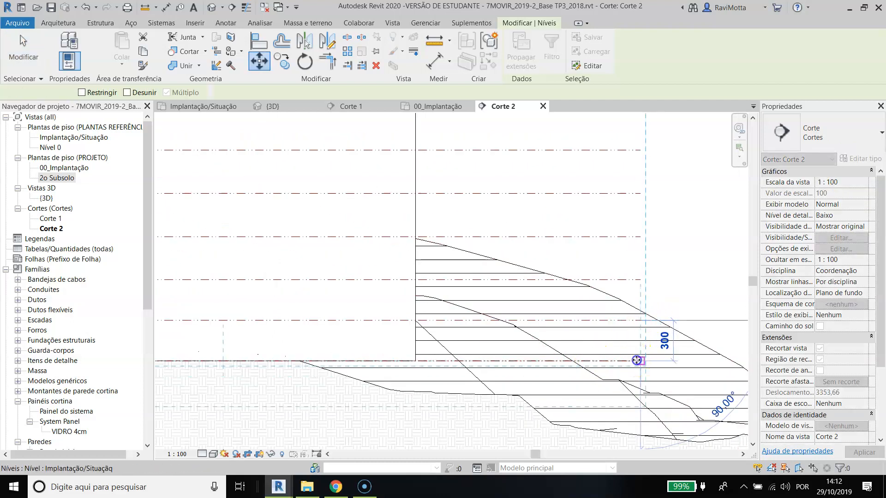
click(636, 360)
scroll(636, 360, down, 3)
key(Escape)
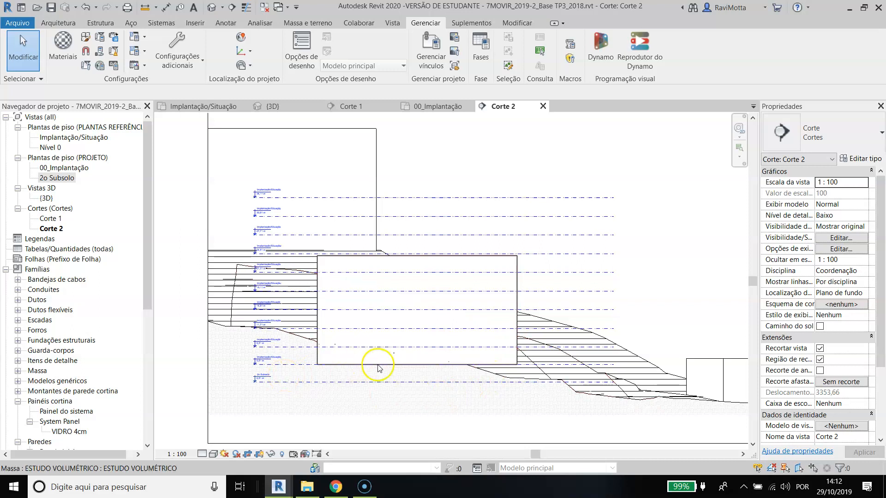
Step: Align the base of the ESTUDO VOLUMÉTRICO mass with the 2o Subsolo level and lock the alignment
scroll(334, 406, up, 2)
click(325, 263)
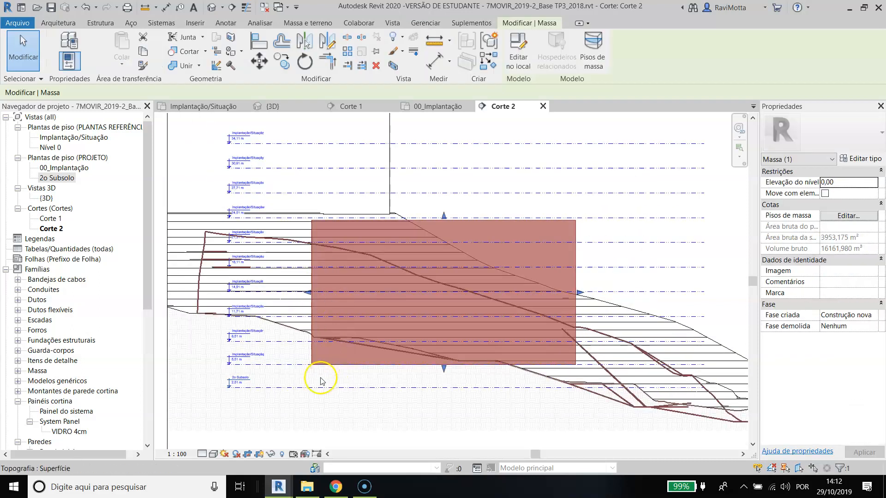
key(Escape)
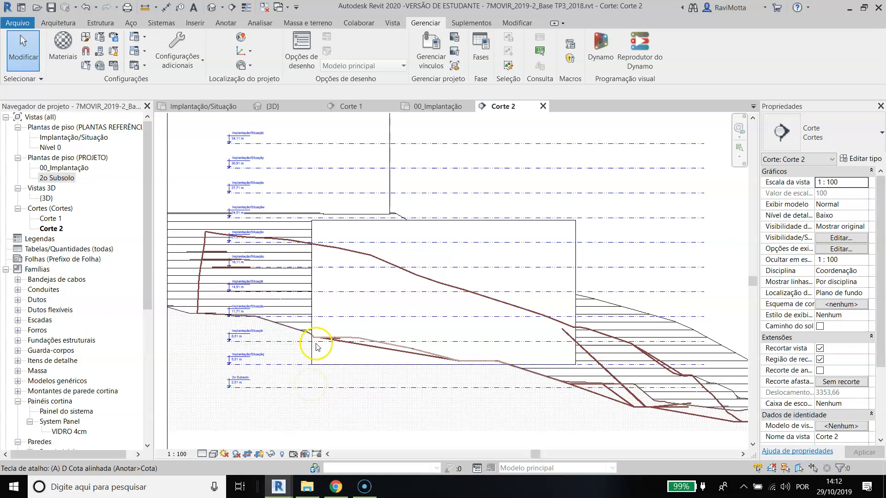
click(51, 23)
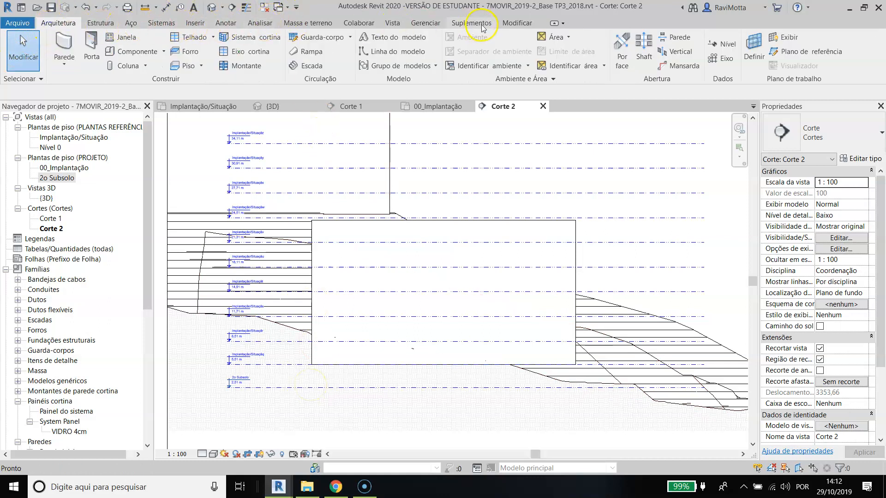
click(517, 23)
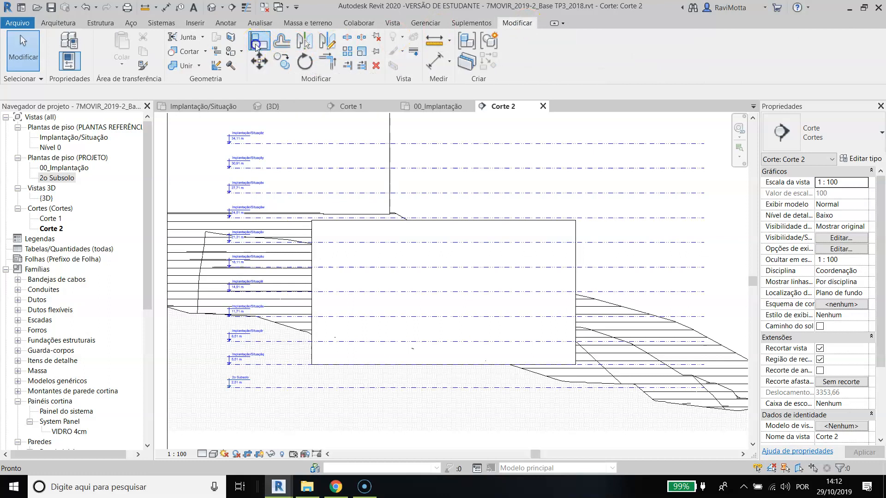
click(256, 46)
click(405, 389)
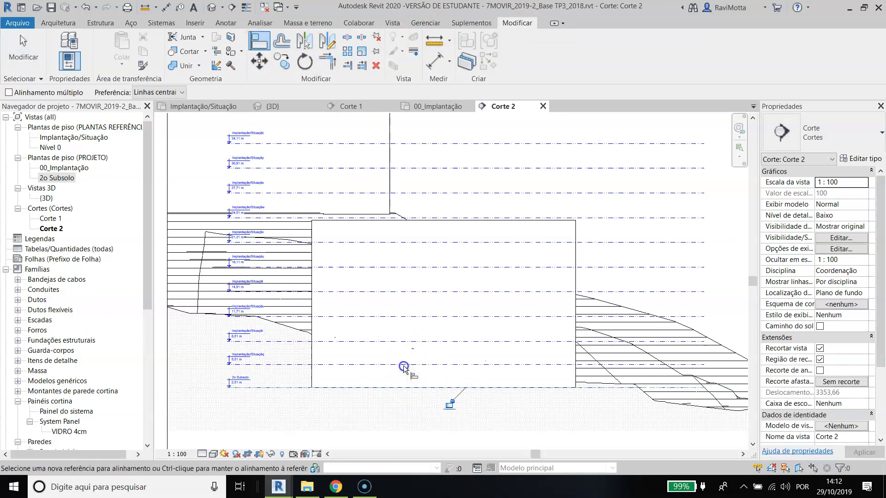
click(447, 406)
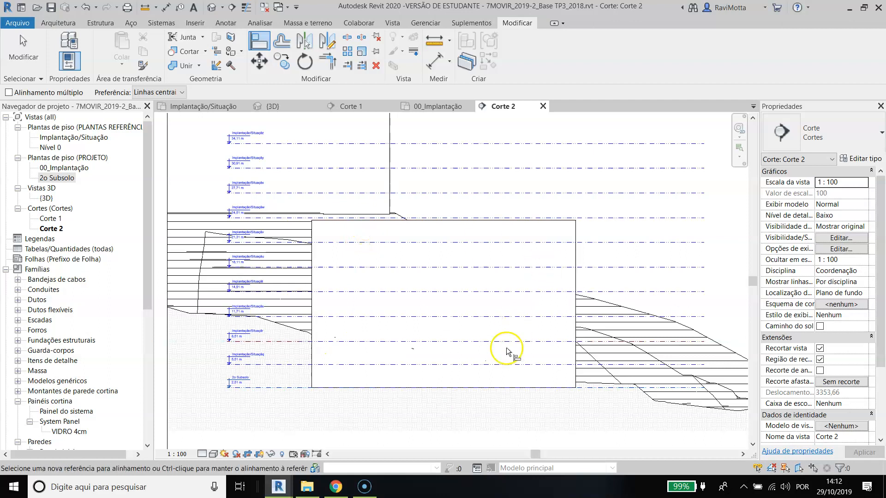
key(Escape)
key(l)
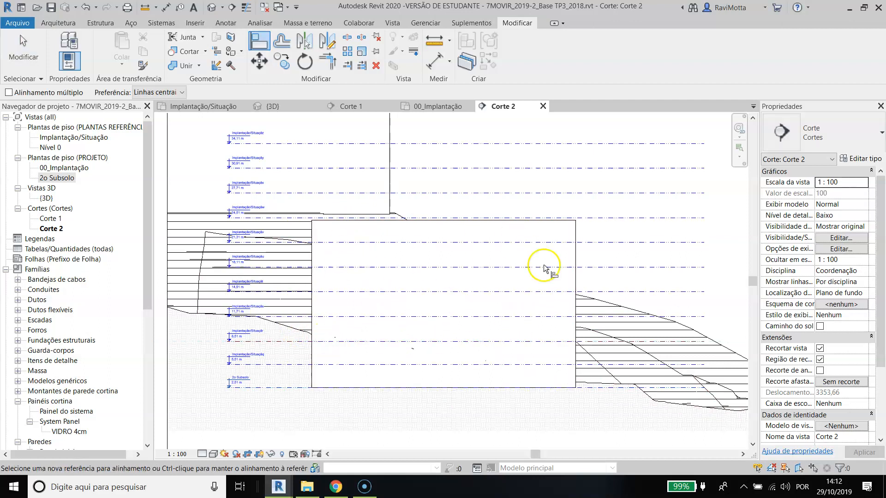
key(Escape)
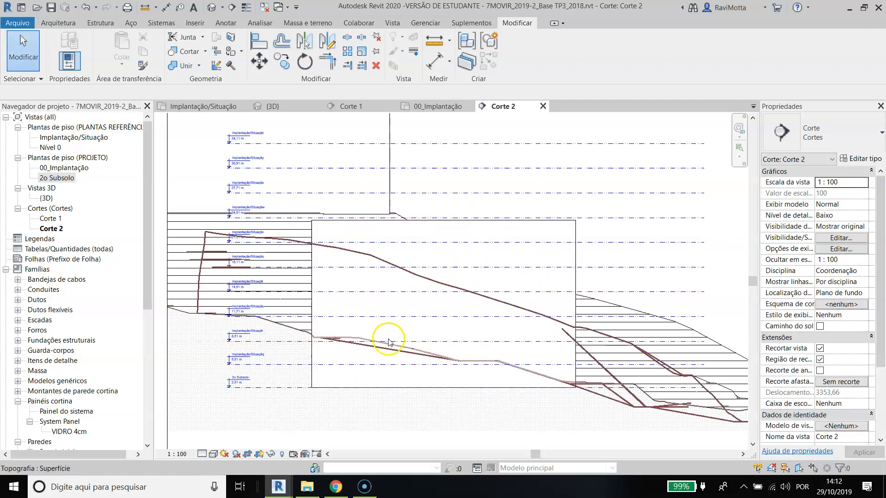
key(l)
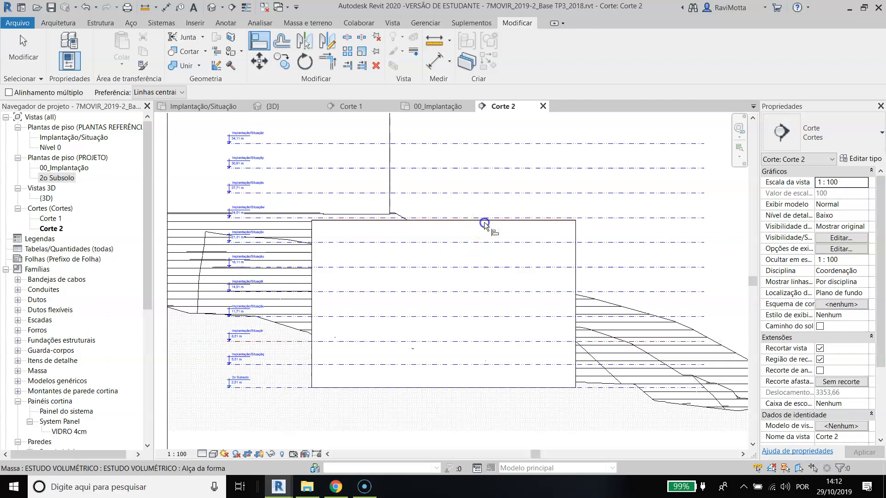
key(Escape)
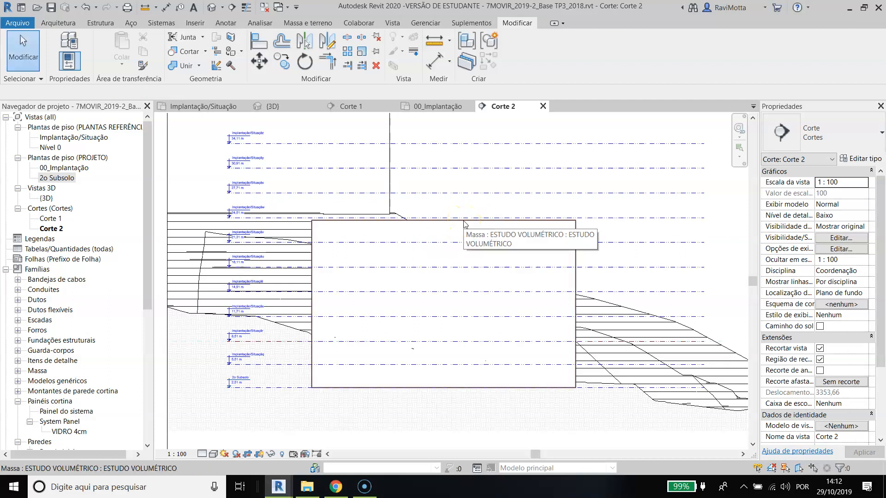
Step: Inspect the mass's top edge and its shape handle against the nearby 24,51 m level
click(464, 224)
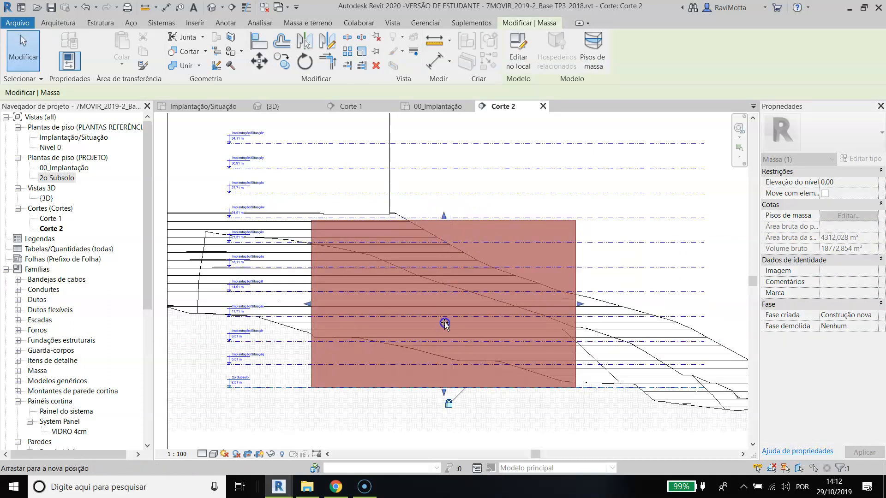
click(440, 337)
scroll(448, 217, up, 3)
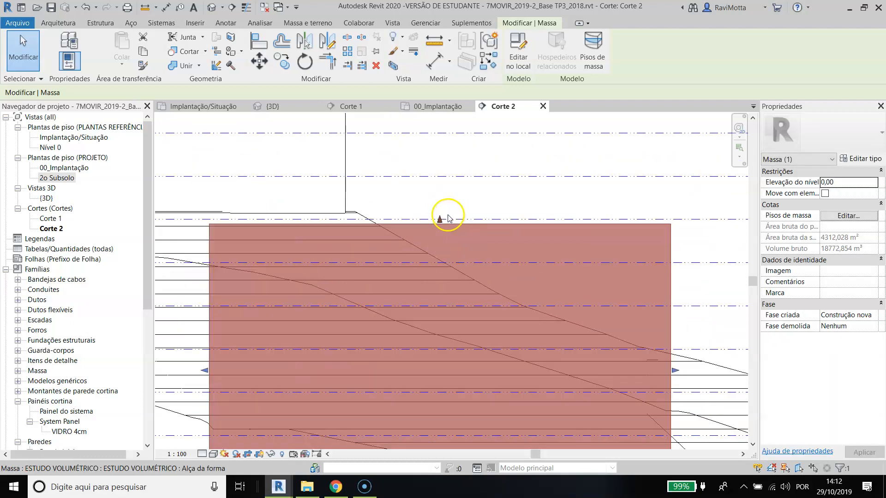
click(440, 220)
click(429, 337)
scroll(429, 336, down, 3)
middle_drag(430, 337, 458, 278)
key(Escape)
Step: Edit the mass in place in Corte 1 and align its top face with the 8,51 m level
click(273, 106)
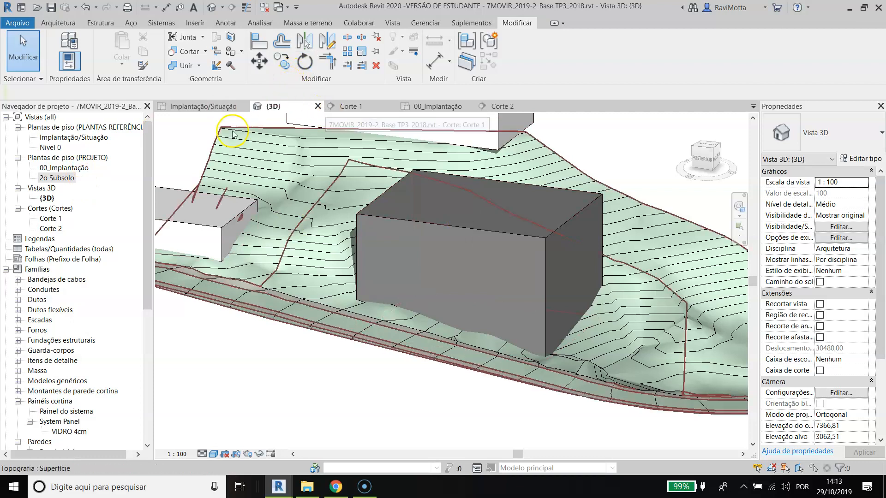
double_click(50, 218)
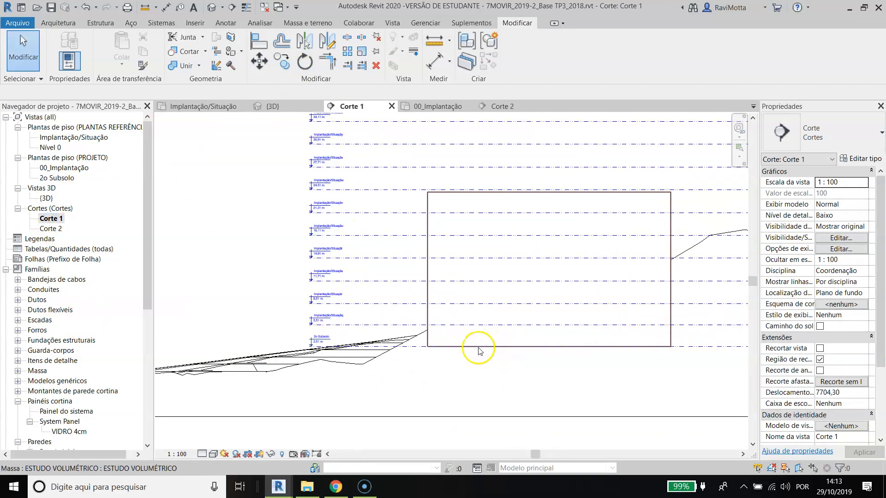
click(503, 198)
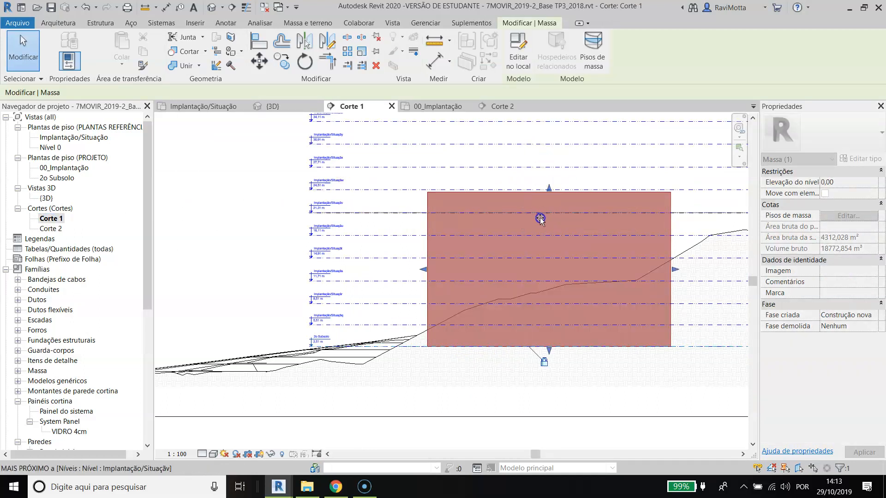
click(508, 63)
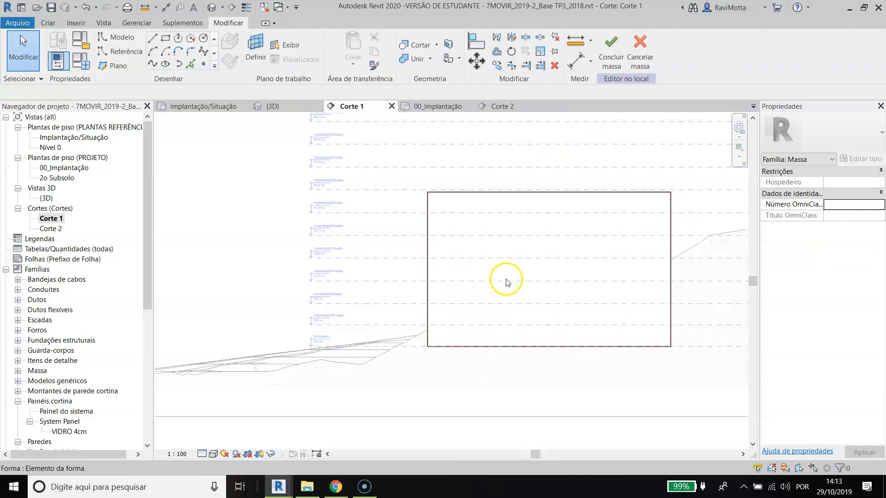
key(l)
click(386, 316)
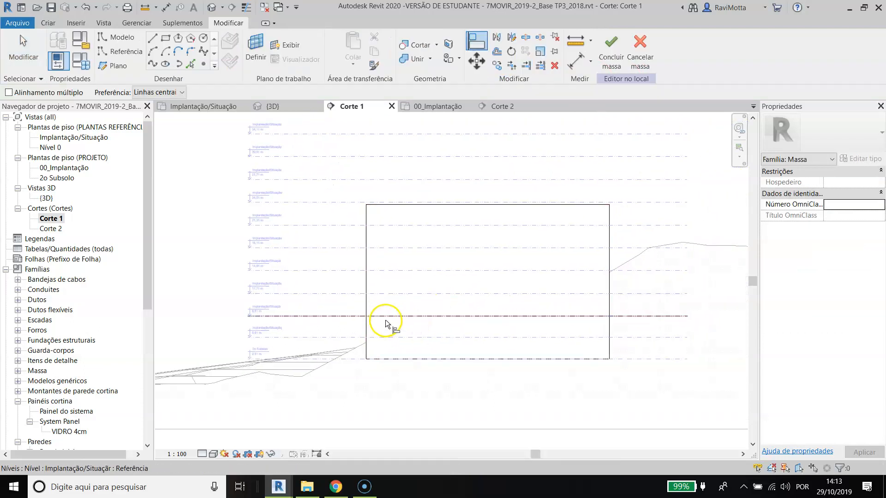
click(423, 204)
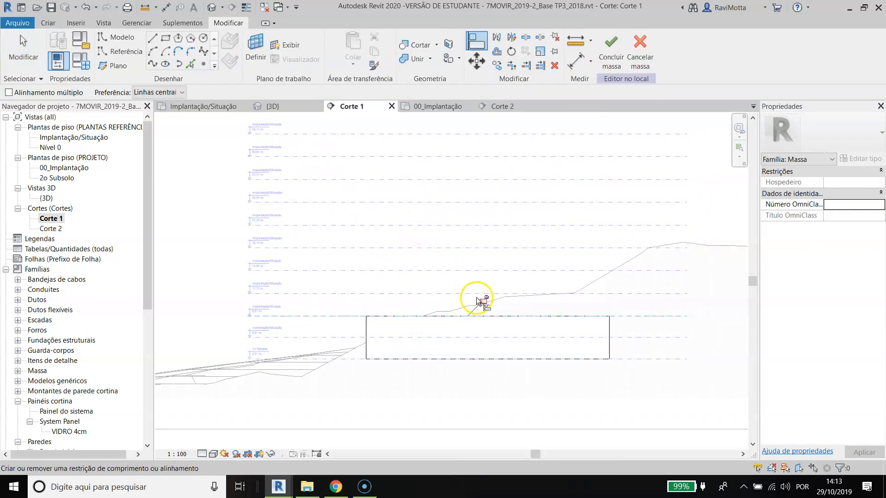
Step: Unlock the alignment between the mass's top face and the 8,51 m level
scroll(406, 290, down, 4)
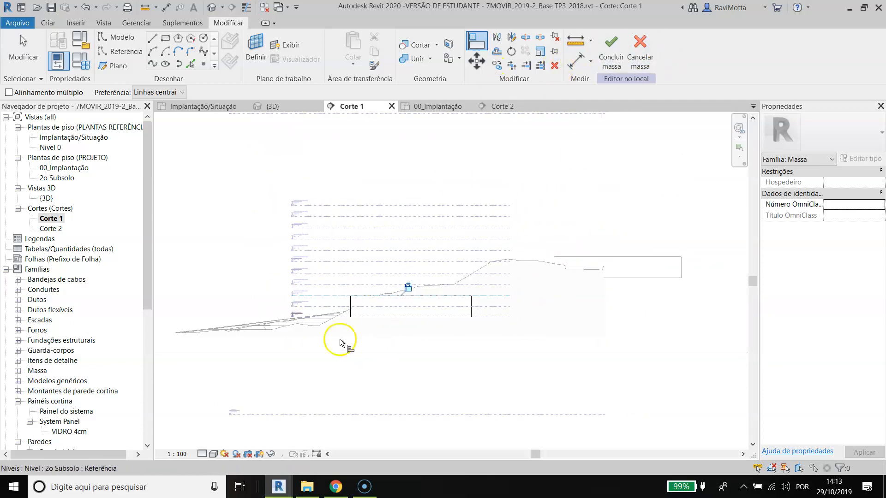
scroll(339, 314, up, 2)
scroll(428, 216, down, 1)
middle_drag(423, 206, 378, 258)
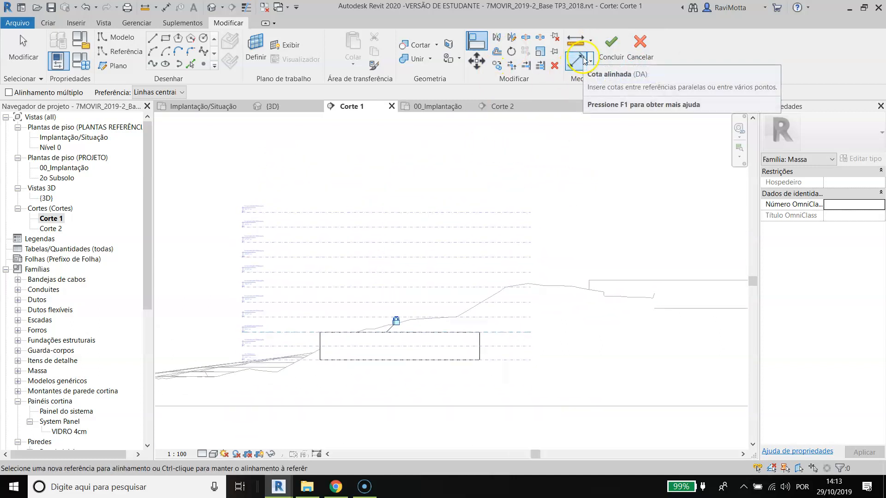
click(396, 322)
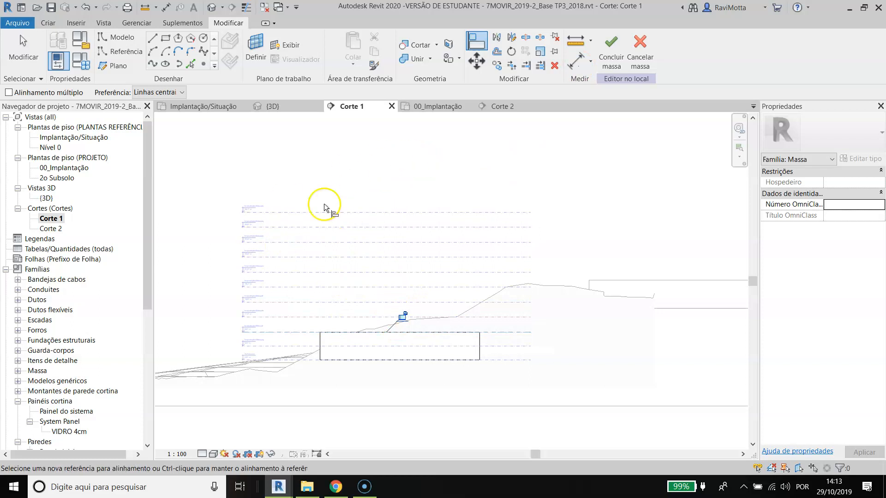
Step: Inspect the lowered mass and its top face against the terrain in the 3D view
click(279, 106)
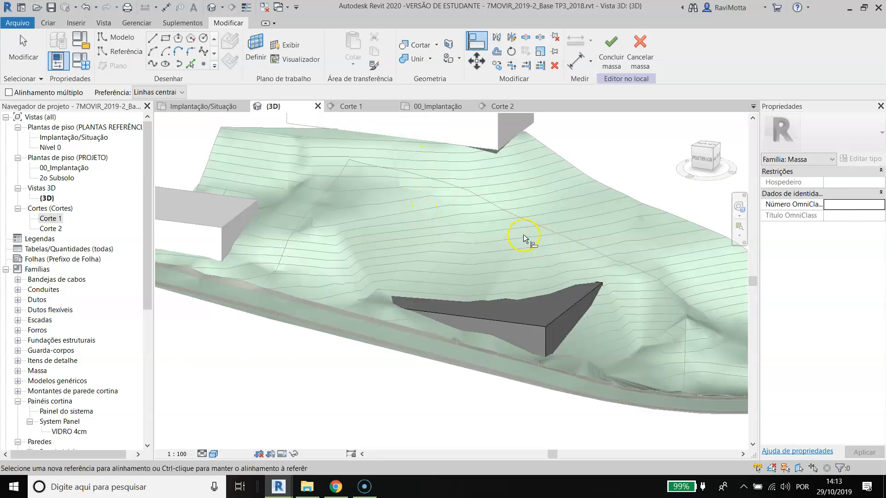
scroll(603, 286, up, 3)
key(Escape)
key(Escape)
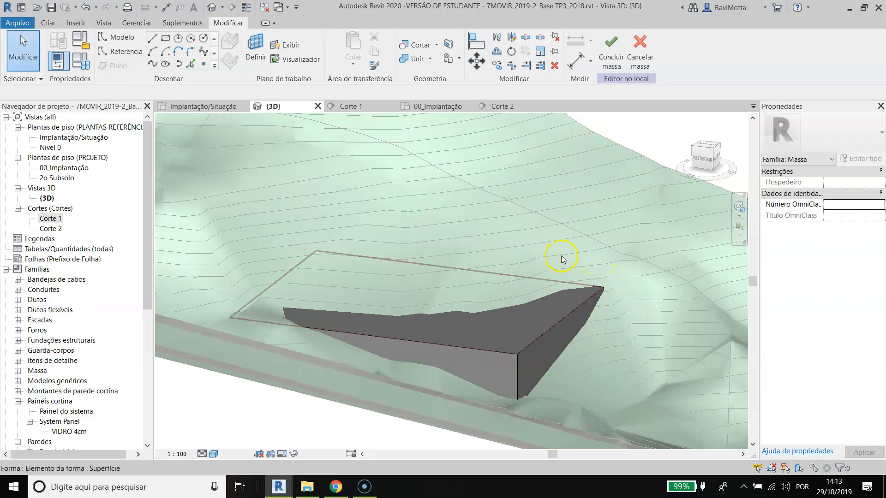
click(510, 342)
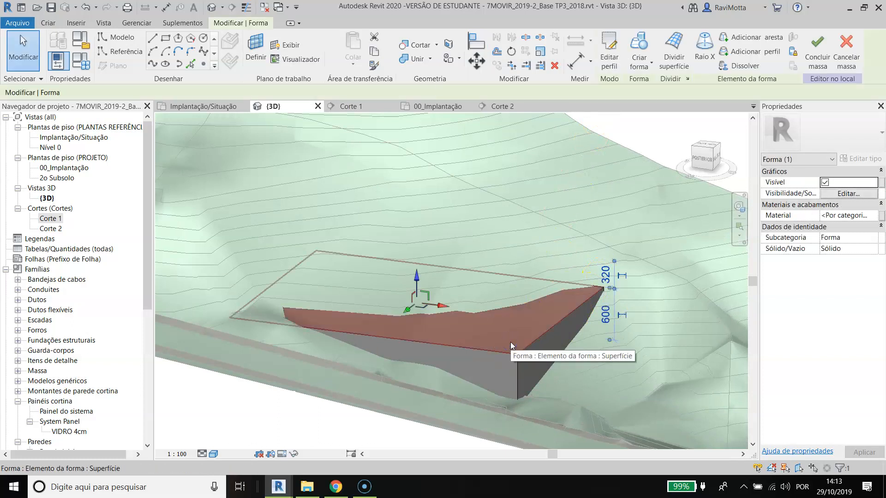
click(510, 344)
key(c)
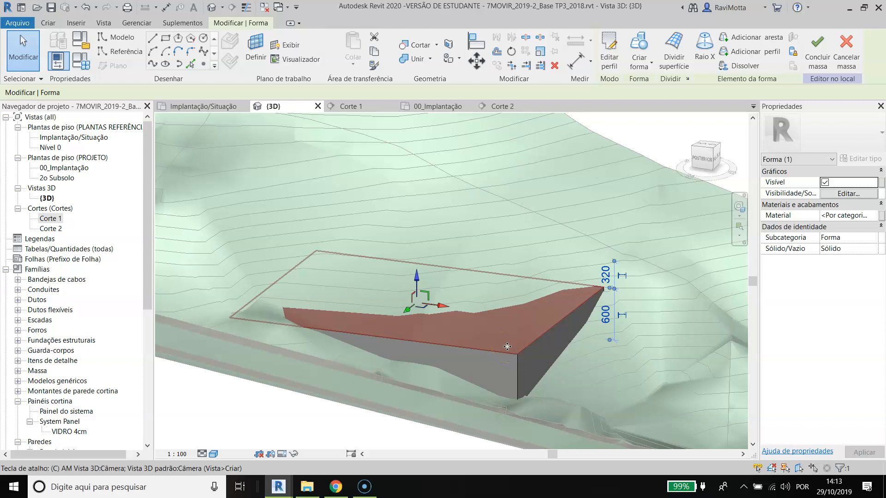
key(Escape)
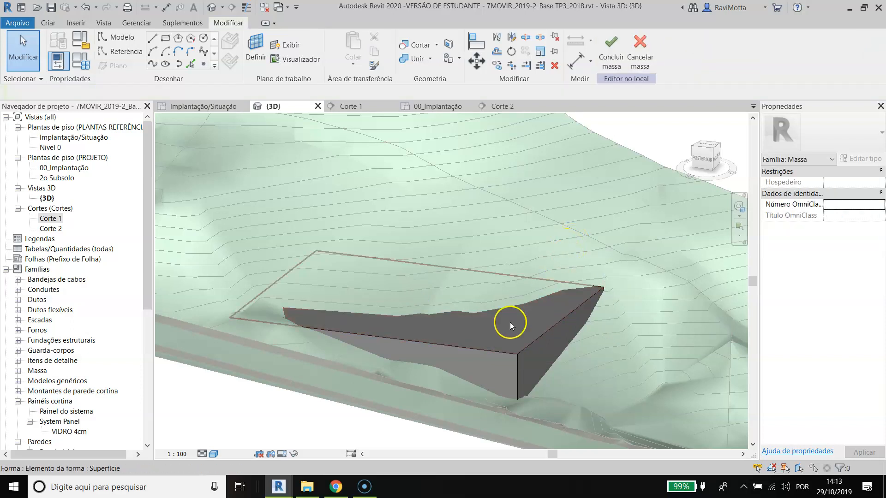
Step: Temporarily isolate the mass form in the 3D view so the terrain is hidden around it
click(520, 347)
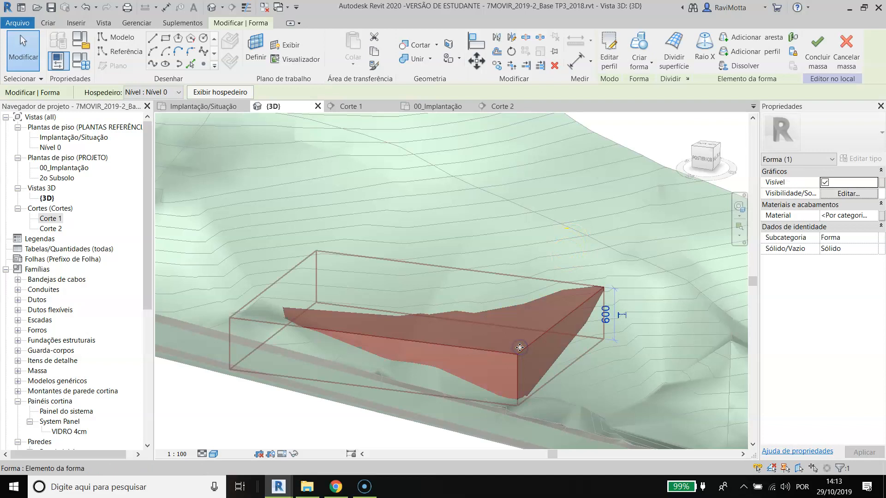
key(c)
key(Escape)
scroll(532, 313, down, 3)
shift+middle_drag(512, 329, 459, 374)
scroll(479, 339, up, 5)
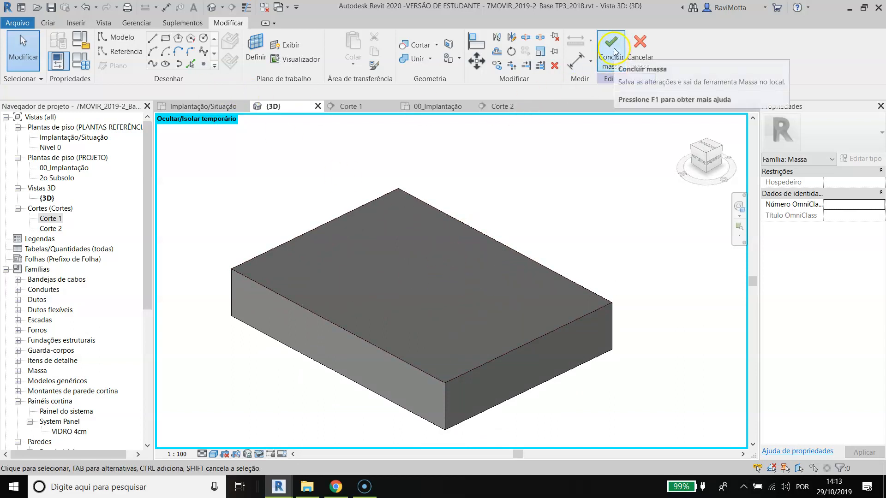
Step: Set the work plane to the top face of the isolated mass
click(48, 24)
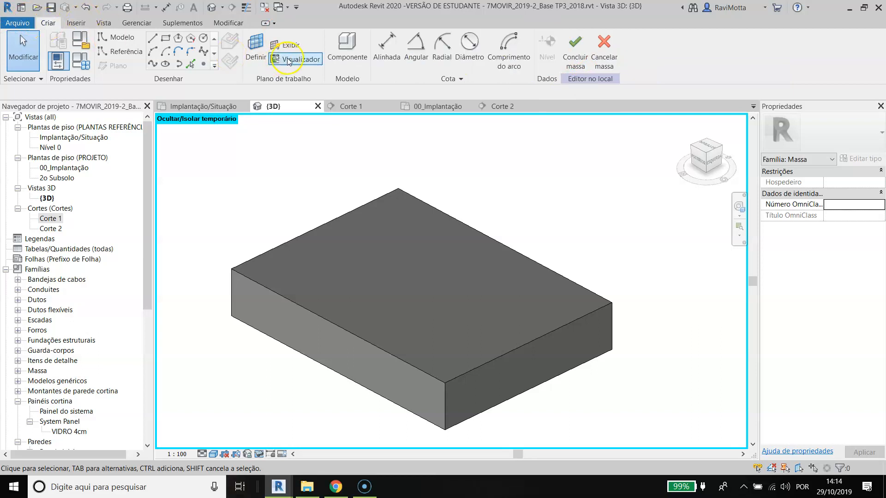
click(257, 43)
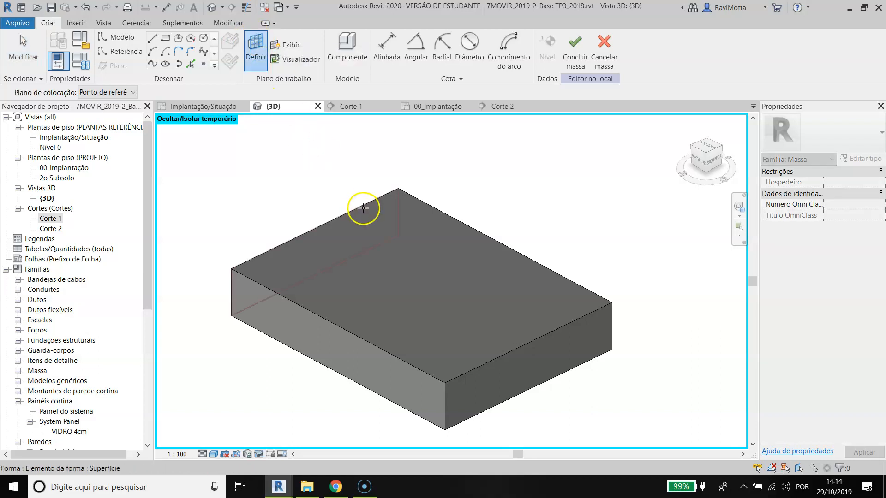
click(353, 261)
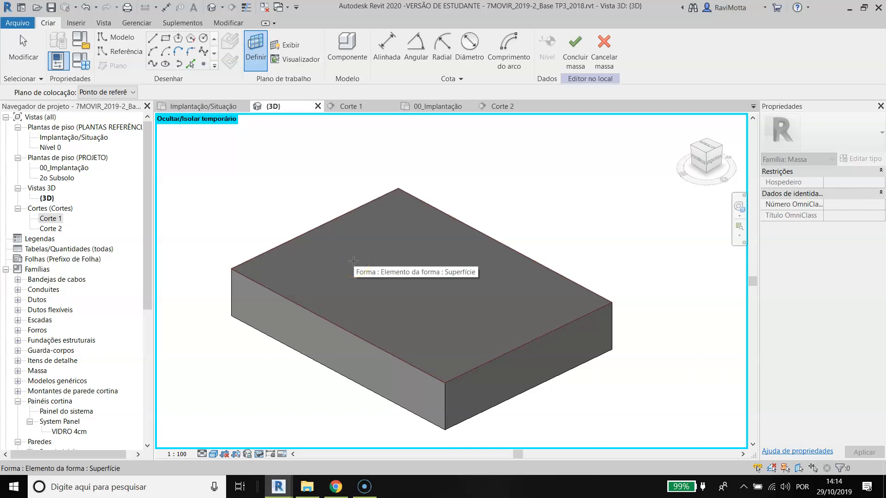
click(363, 266)
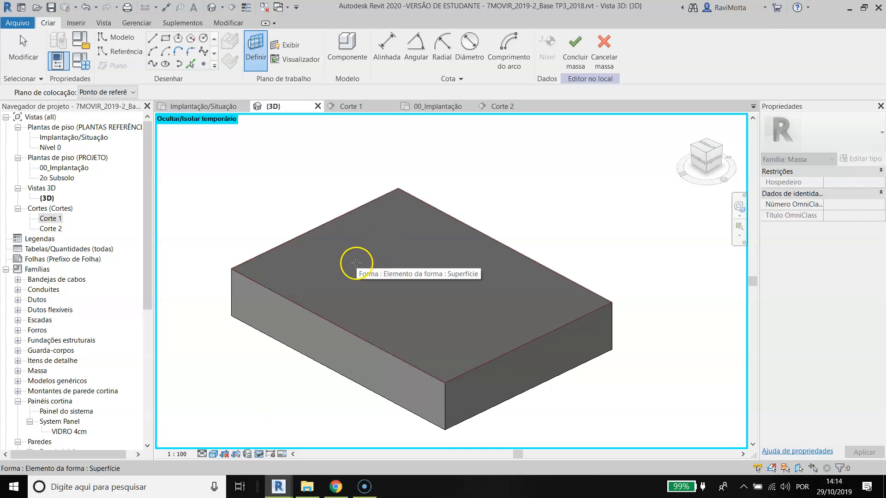
click(434, 210)
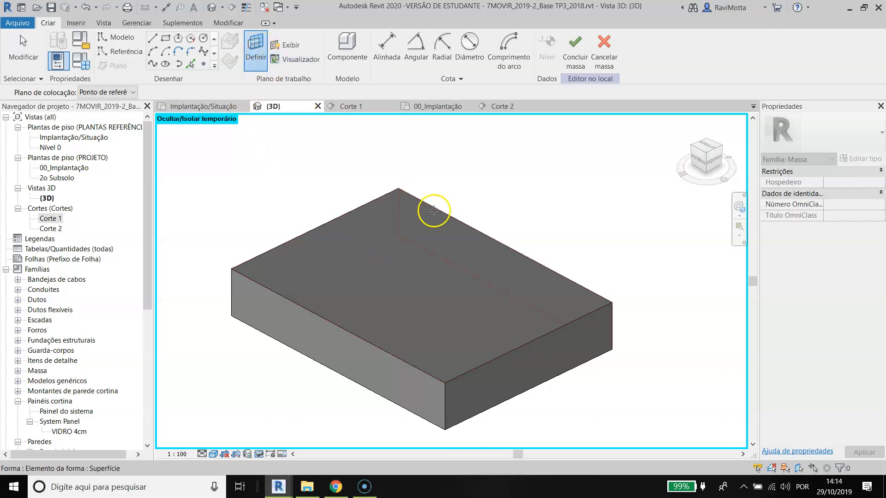
click(366, 230)
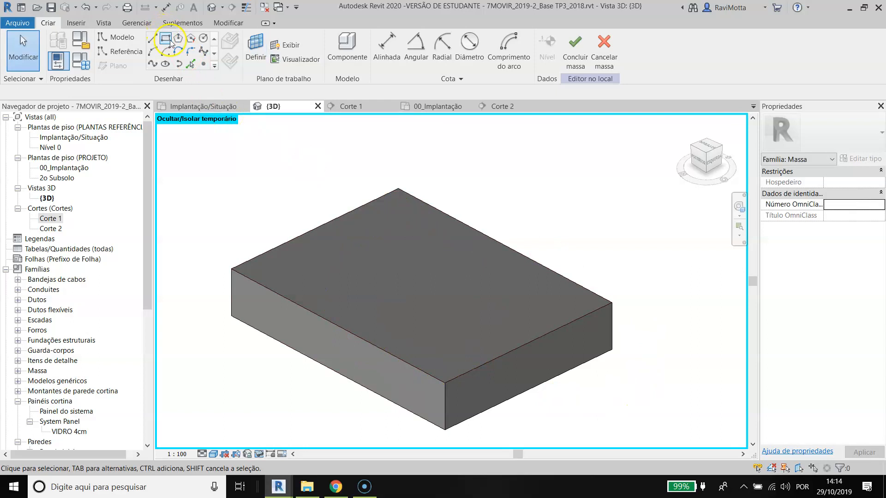
Step: Sketch a rectangle on the mass's top face, inset from all four edges
click(170, 40)
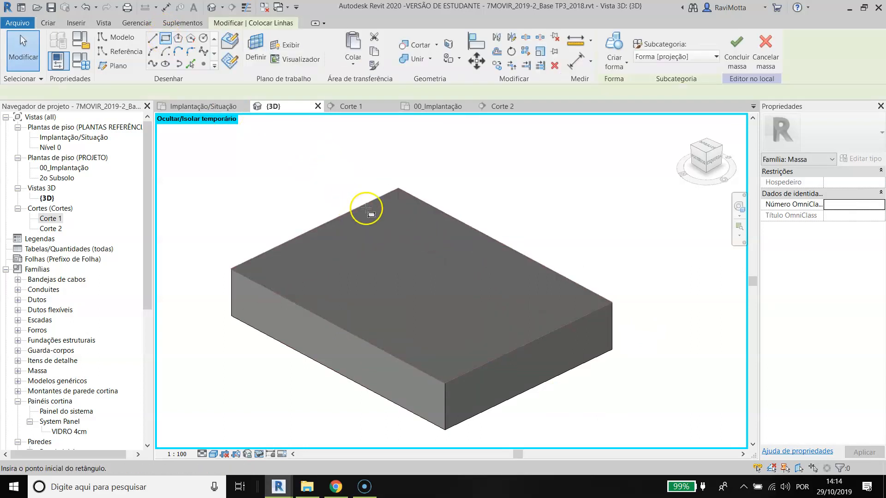
click(390, 211)
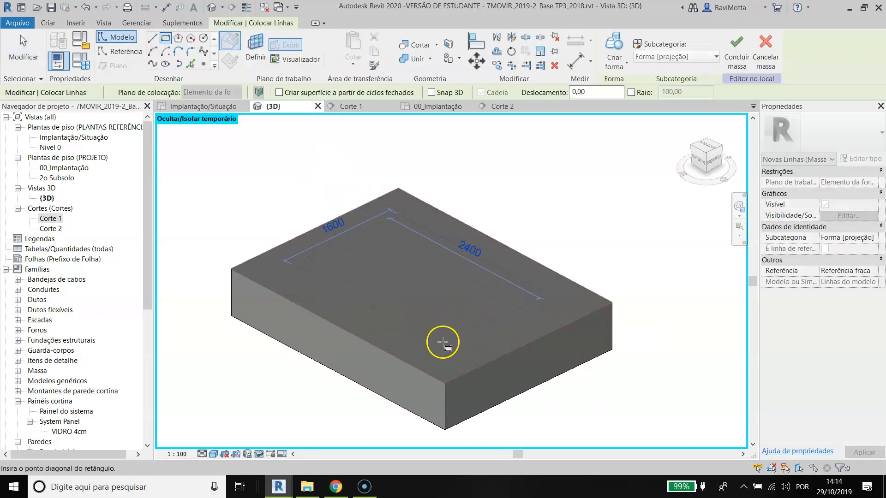
click(446, 356)
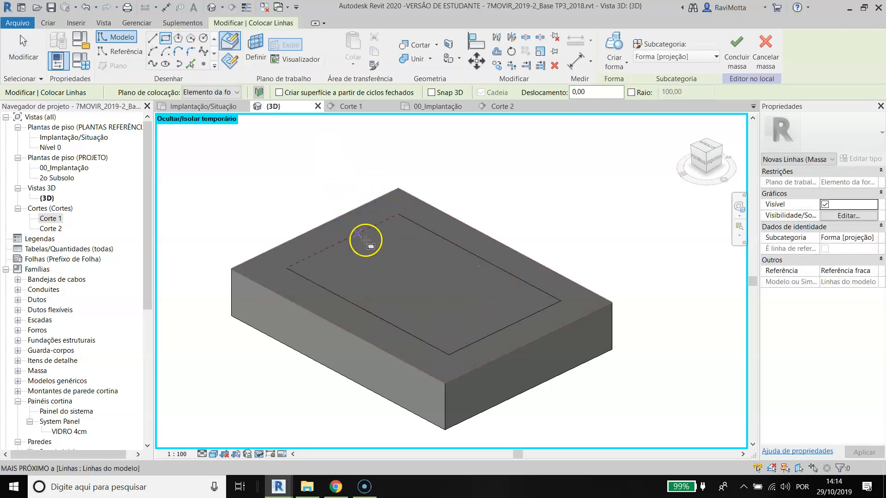
key(Escape)
key(Escape)
Step: Create a solid form from the inset rectangle, rising from the mass's top face
click(370, 232)
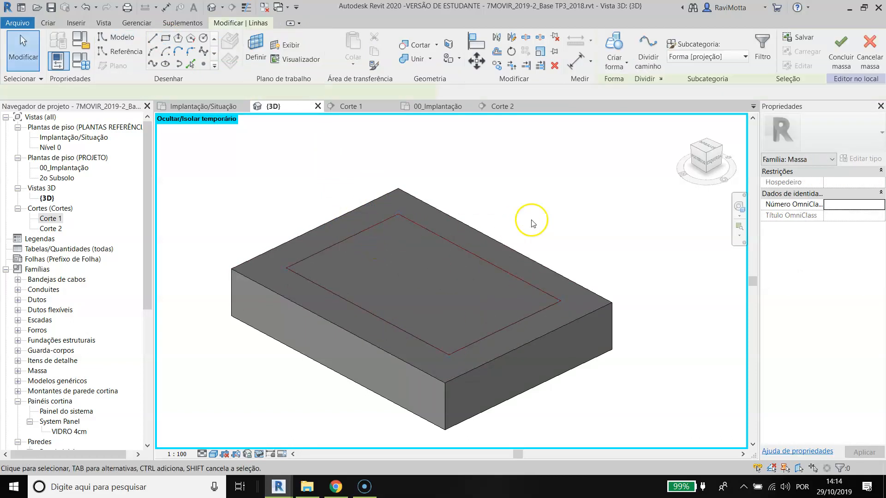
click(618, 41)
shift+middle_drag(453, 273, 420, 266)
scroll(453, 306, up, 3)
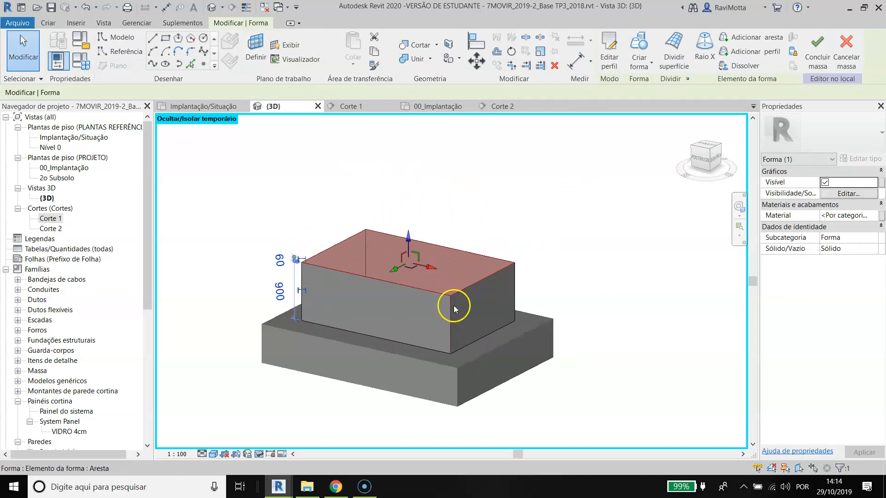
click(432, 205)
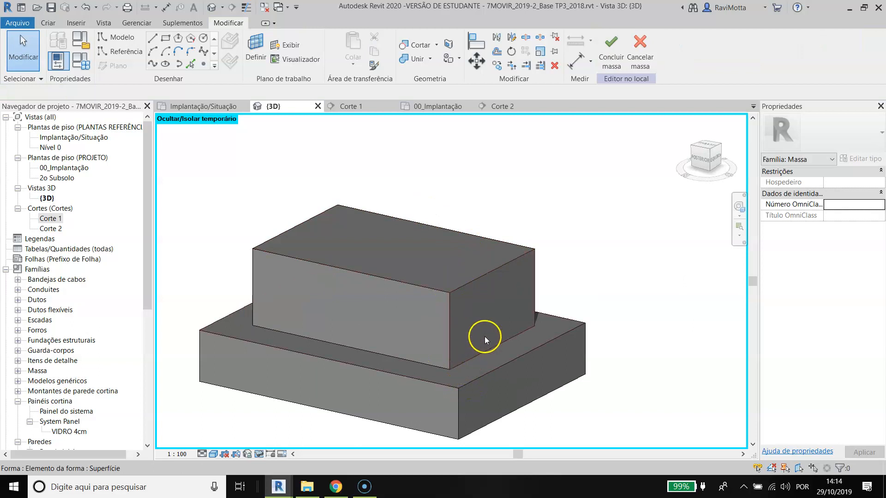
Step: Examine the two stacked volumes in the 3D view, checking the lower form and how the upper one sits on it
shift+middle_drag(506, 405, 459, 353)
scroll(446, 335, up, 3)
scroll(408, 340, down, 1)
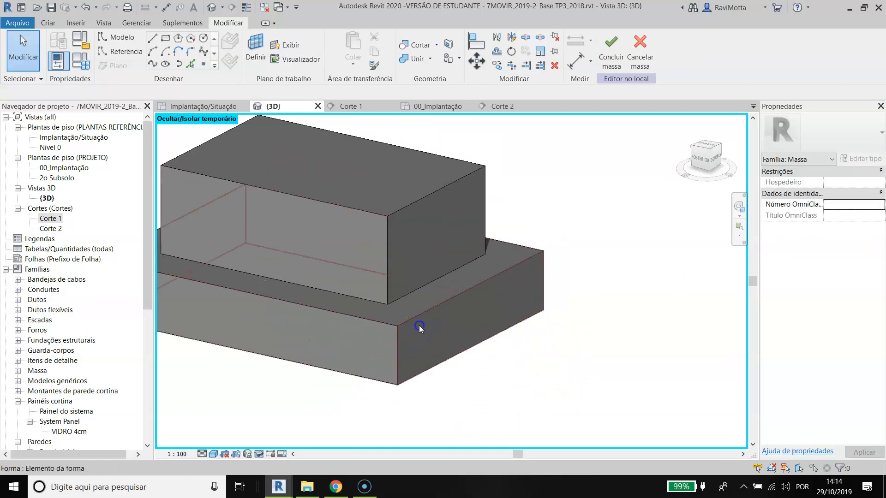
click(419, 326)
scroll(518, 387, up, 4)
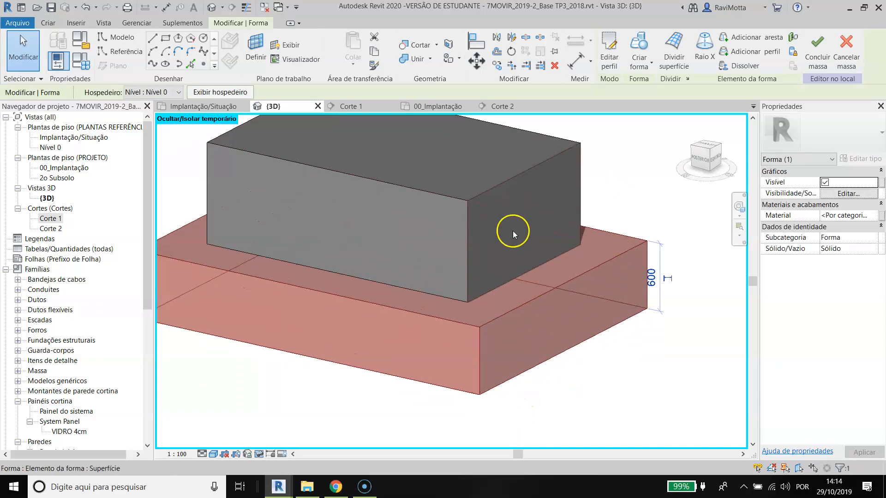
key(Escape)
scroll(464, 198, down, 1)
middle_drag(464, 202, 449, 281)
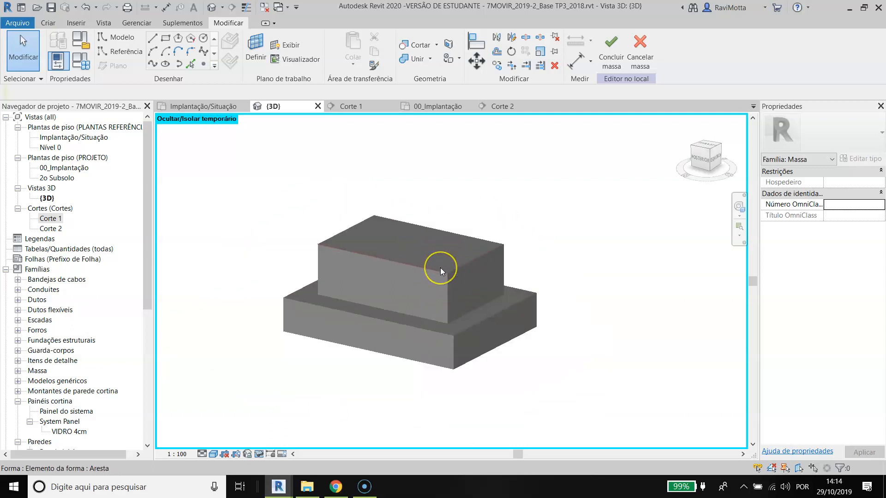
scroll(440, 267, down, 2)
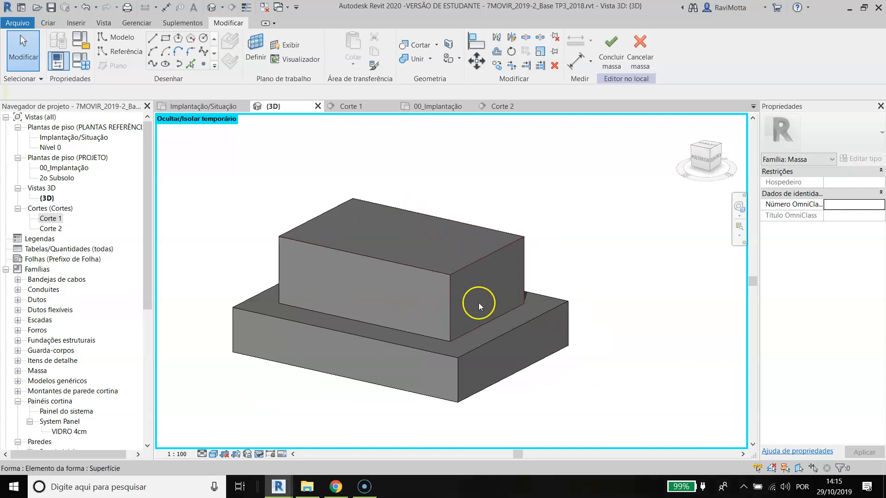
middle_drag(417, 236, 419, 285)
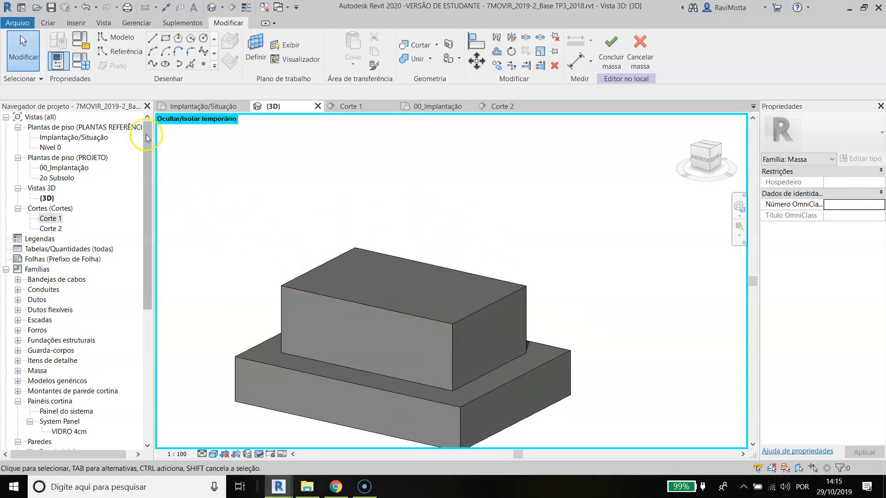
Step: In Corte 1, align the upper volume's top face with the level line just below it
double_click(52, 219)
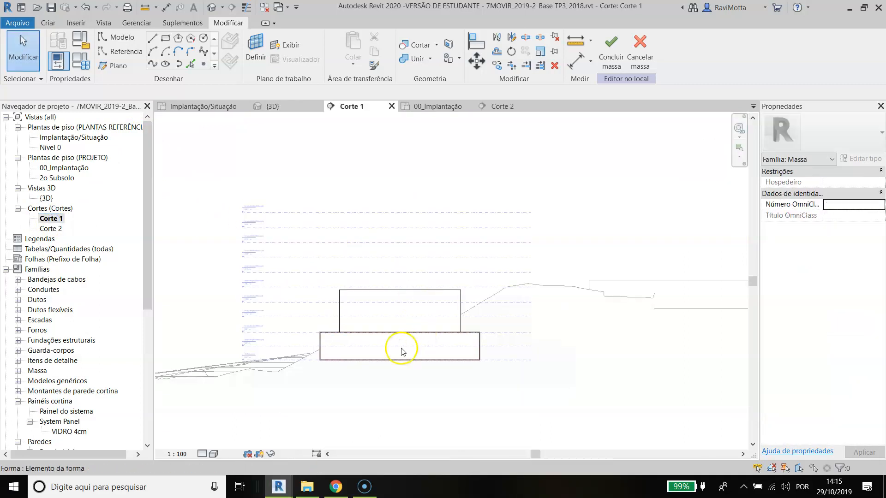
scroll(336, 323, up, 2)
scroll(346, 283, up, 3)
key(a)
key(l)
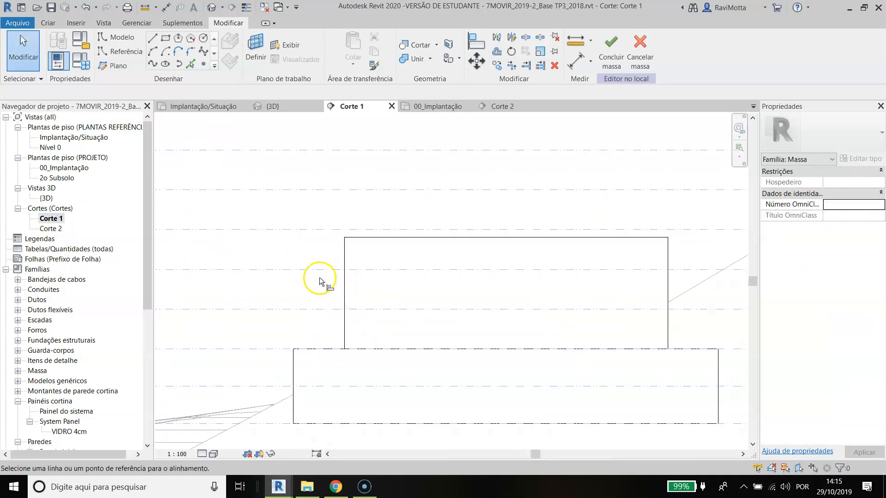
click(312, 270)
click(365, 238)
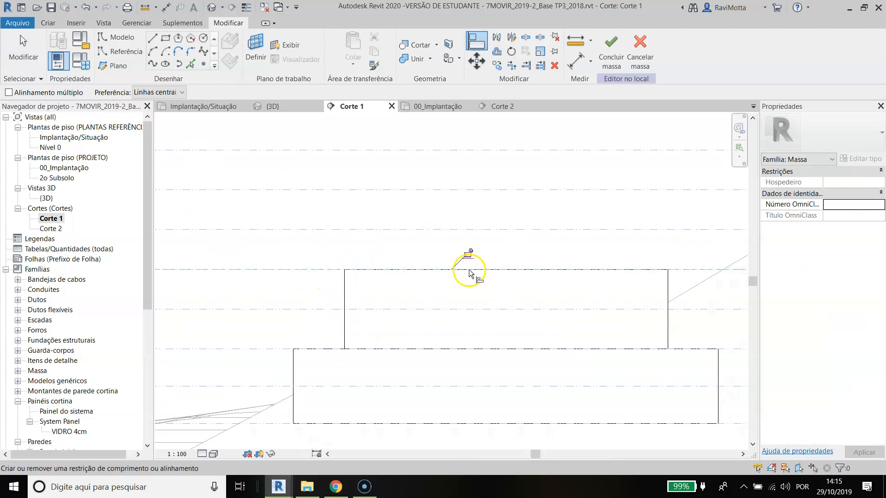
Step: Lock the alignment between the upper volume's top face and its level line
scroll(466, 255, down, 3)
click(466, 255)
scroll(466, 255, down, 4)
middle_drag(462, 259, 431, 269)
scroll(415, 298, up, 3)
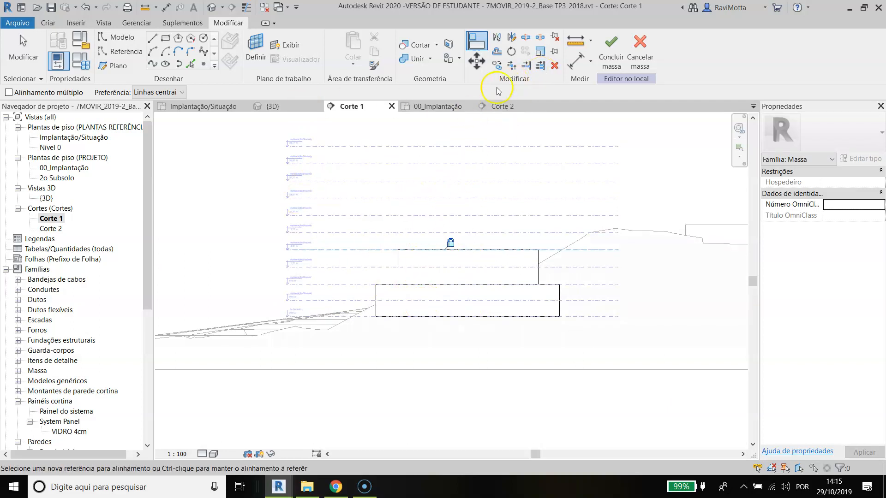
Step: Return to the 3D view and set the work plane to the upper volume's top face
click(286, 107)
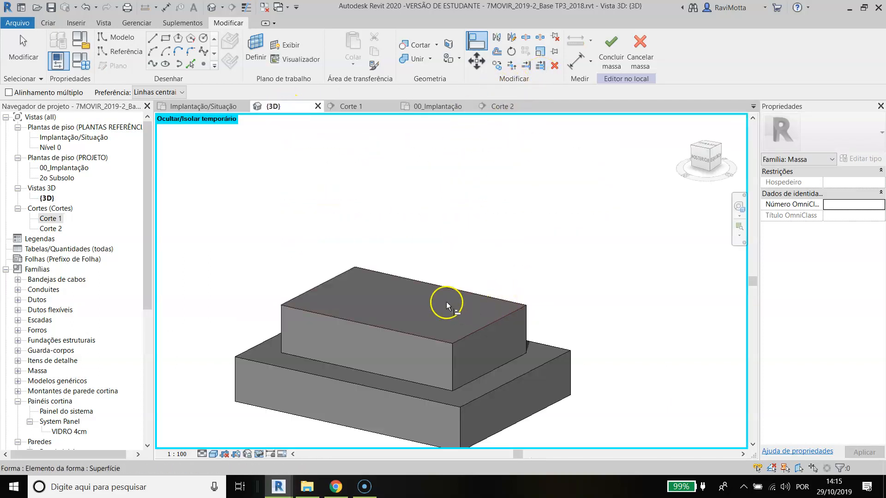
click(256, 47)
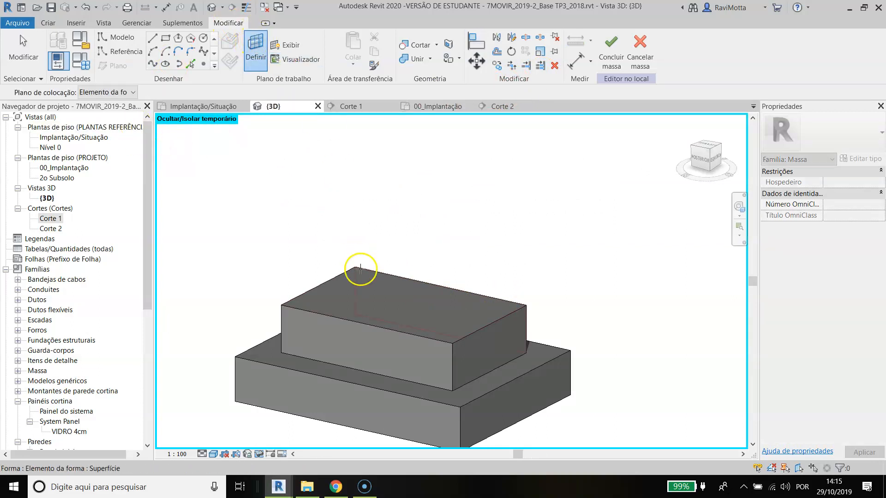
click(348, 284)
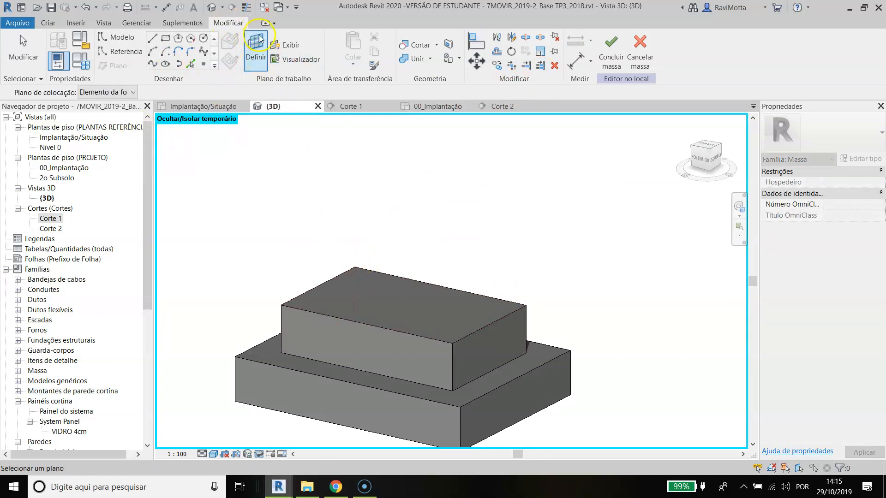
click(166, 39)
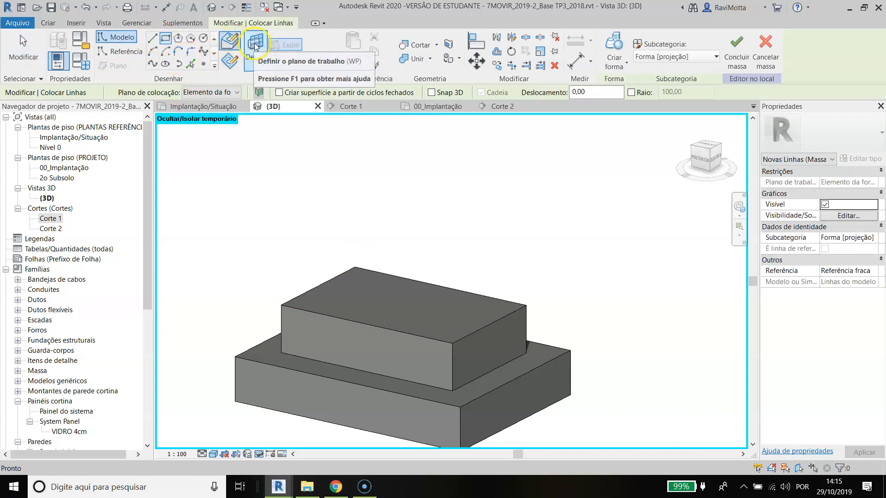
click(230, 44)
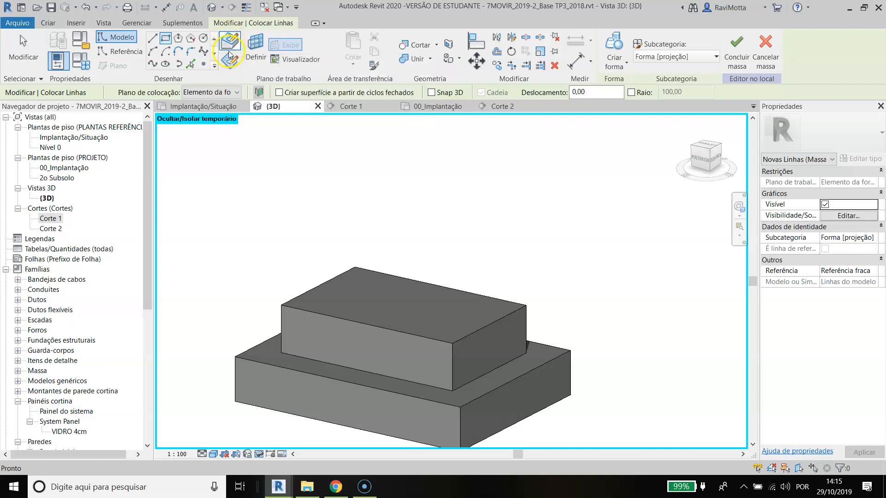
click(256, 40)
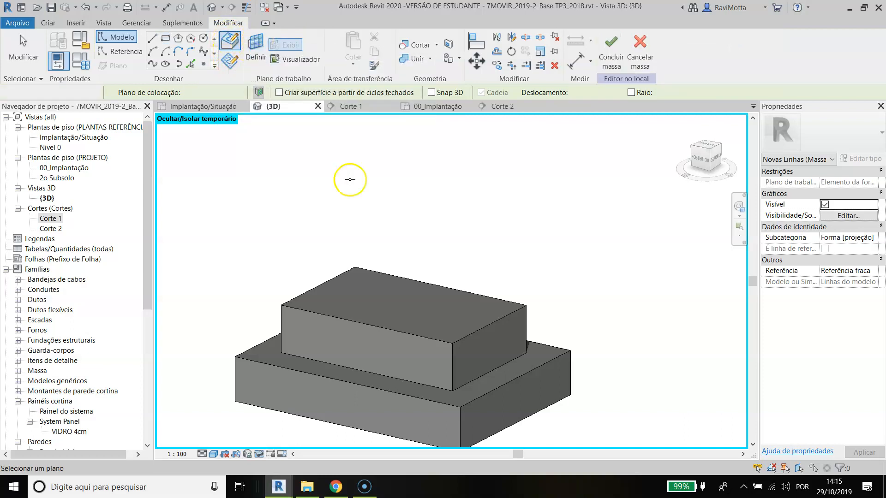
click(360, 297)
Step: Sketch a closed seven-sided outline with straight lines on the upper volume's top face, notched inward along one long side
click(171, 42)
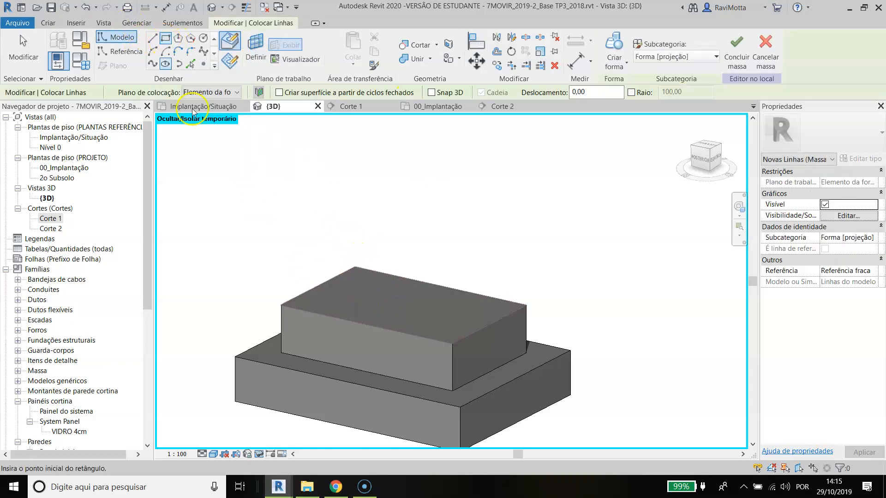
click(152, 39)
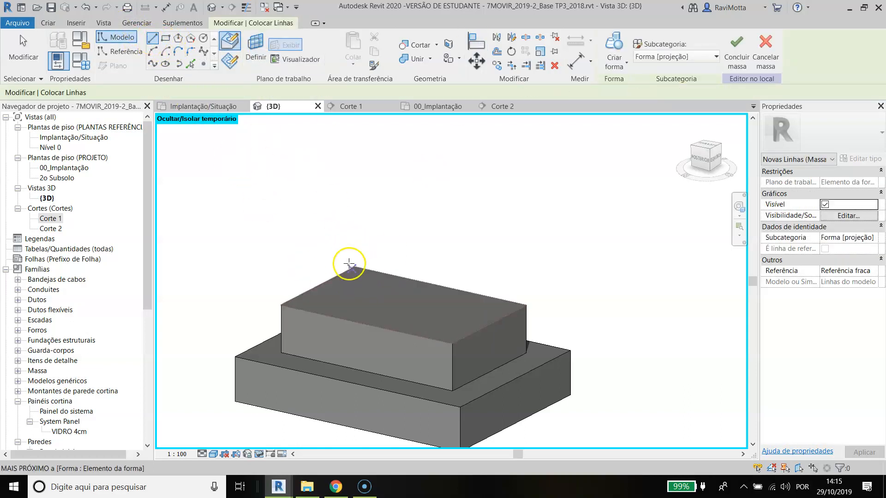
click(326, 301)
click(372, 280)
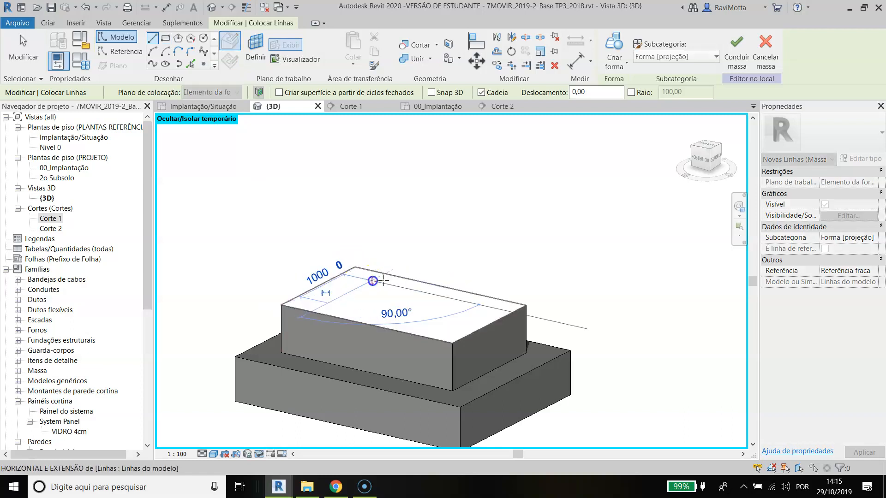
click(489, 307)
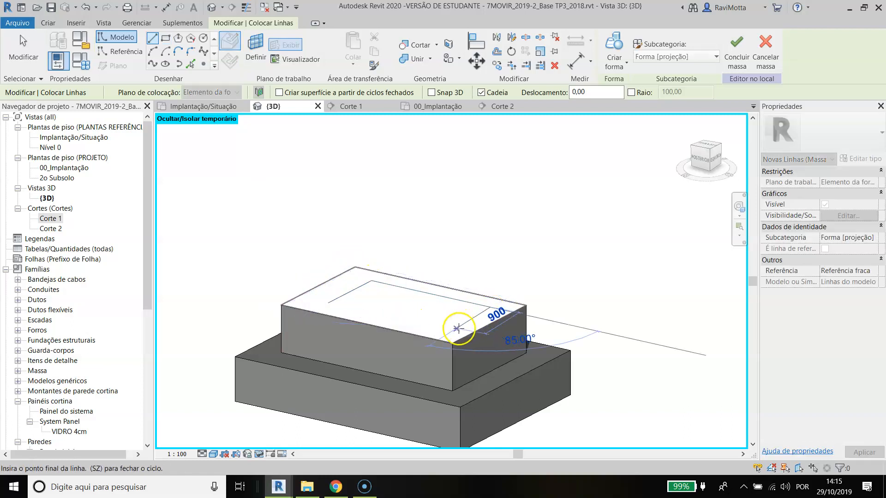
click(418, 327)
click(405, 305)
click(371, 313)
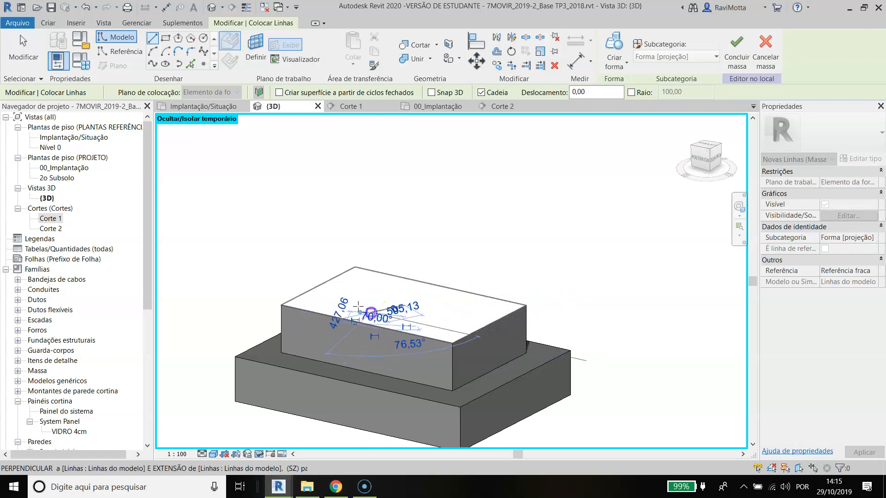
click(328, 303)
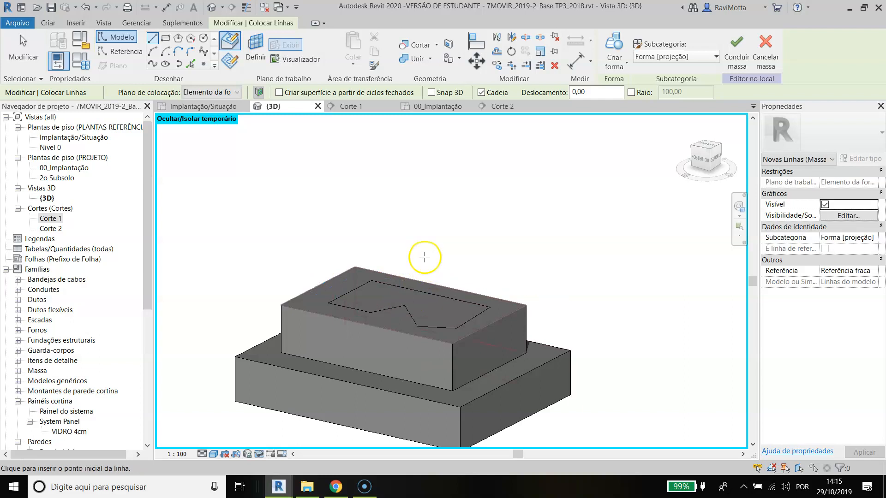
scroll(403, 304, up, 2)
key(Escape)
key(Escape)
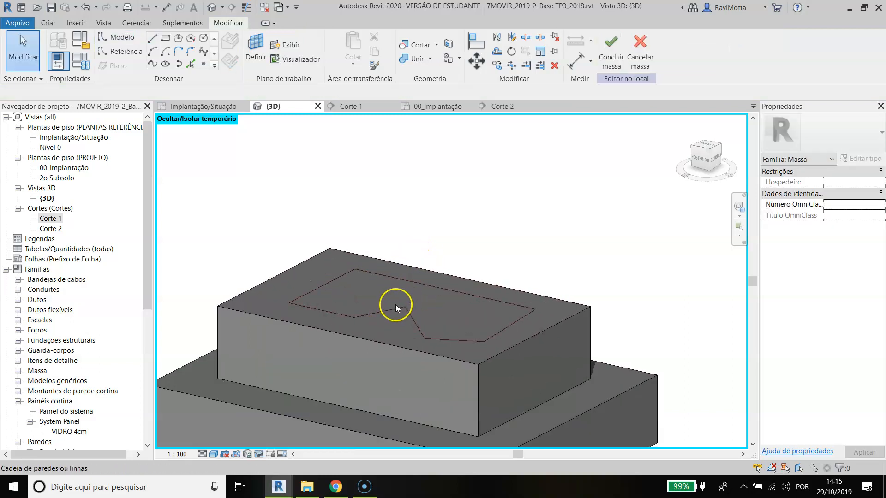
Step: Create a solid form from the notched seven-sided outline and raise its top face to a height of about 1388
click(380, 275)
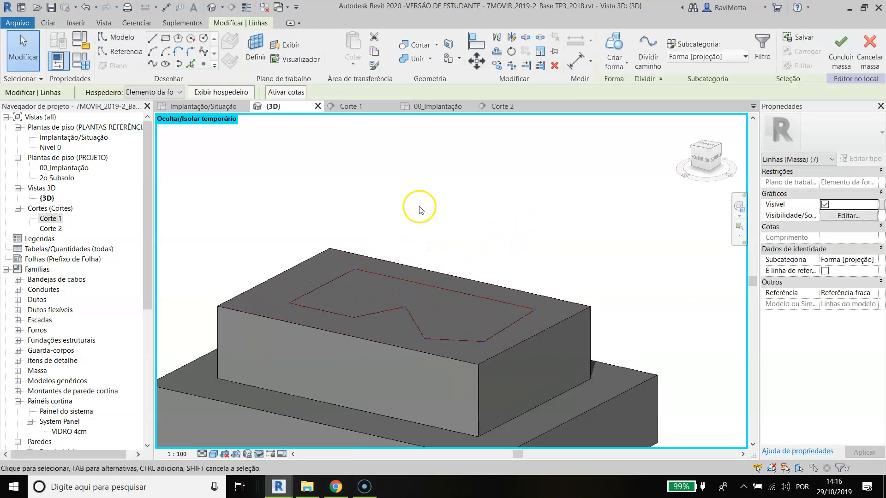
click(614, 47)
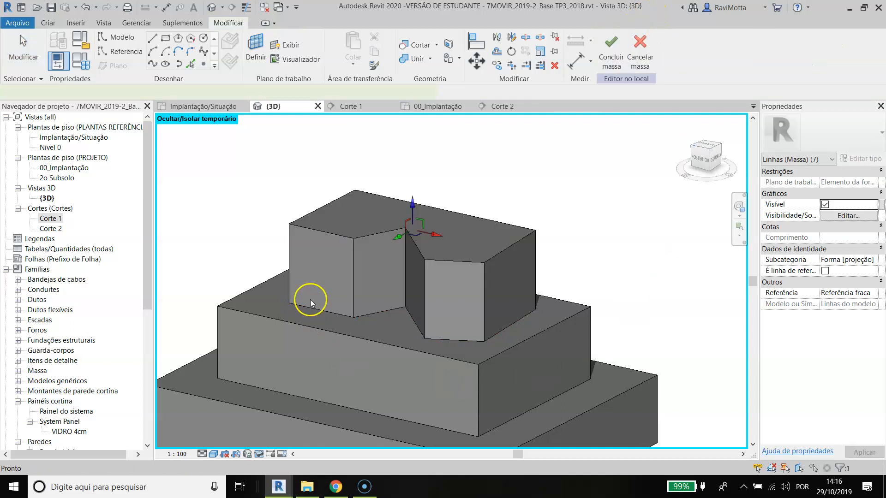
drag(416, 213, 413, 158)
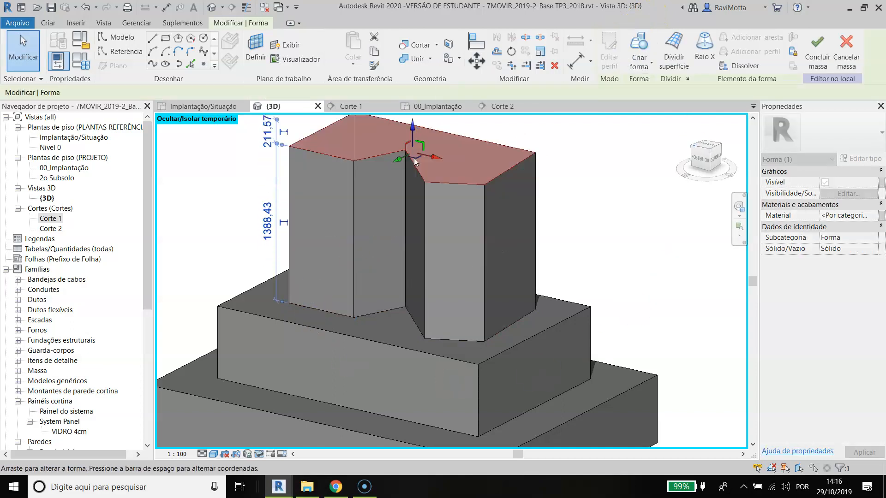
Step: In Corte 1, align the notched tower's top face with the level line just above it
scroll(425, 231, down, 2)
scroll(426, 231, down, 3)
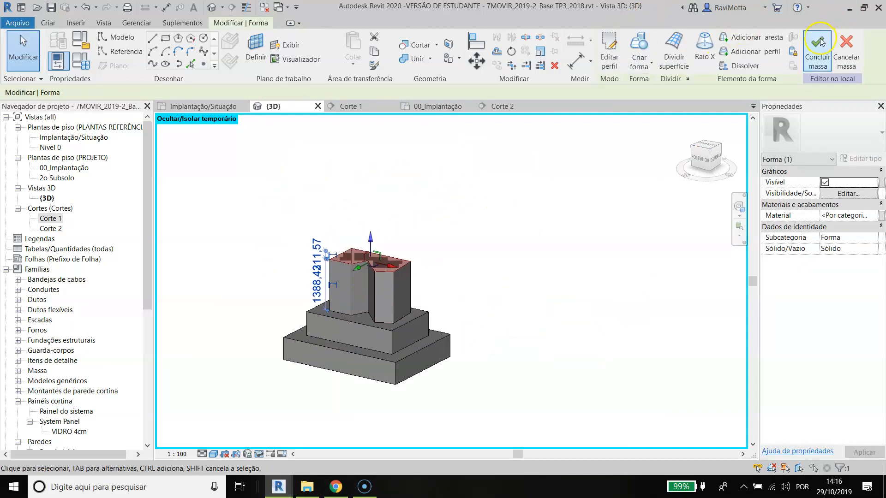
double_click(48, 219)
scroll(455, 142, up, 4)
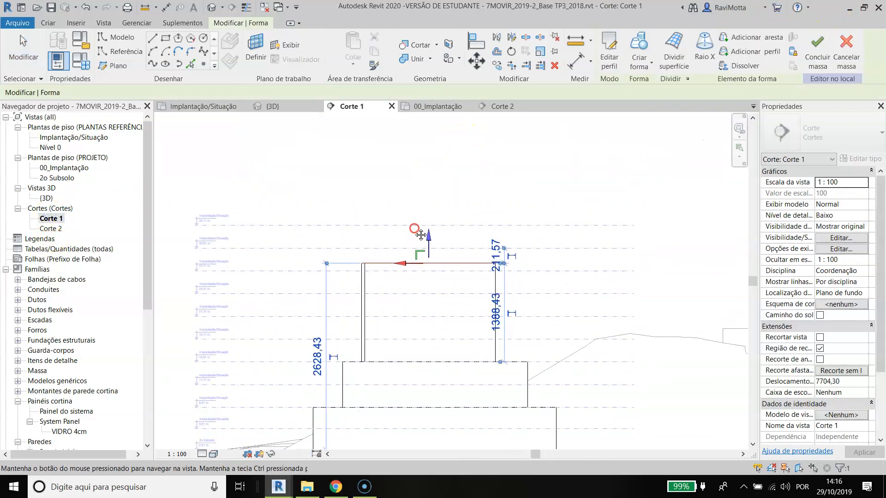
click(420, 234)
key(a)
key(l)
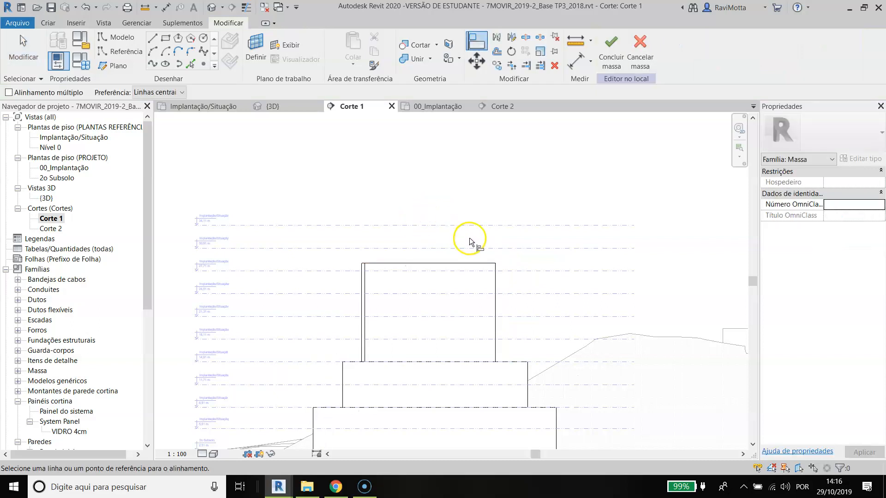
key(Escape)
click(475, 235)
click(464, 249)
click(462, 263)
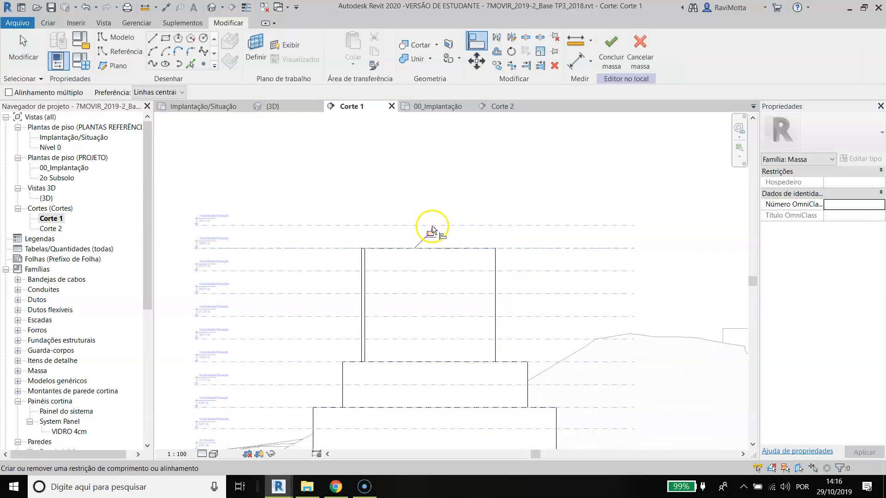
Step: Finish the mass, return to the 3D view and reset the temporary hide/isolate so the whole site shows
click(612, 51)
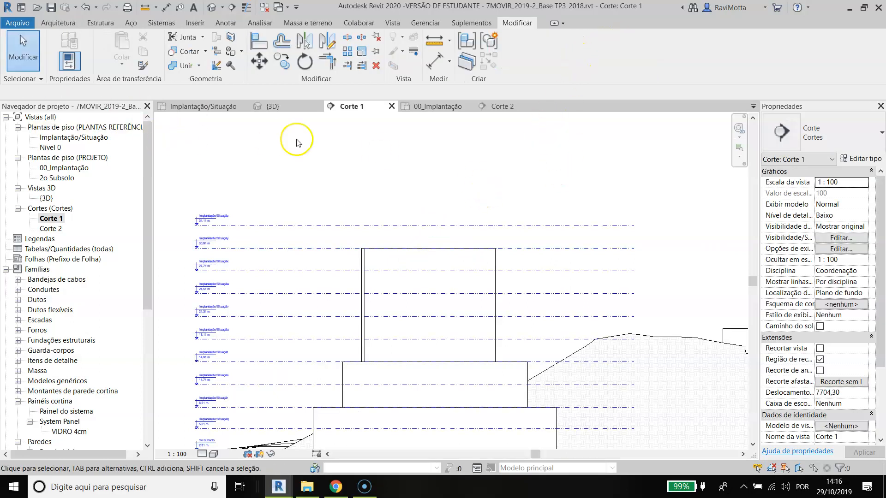
click(291, 107)
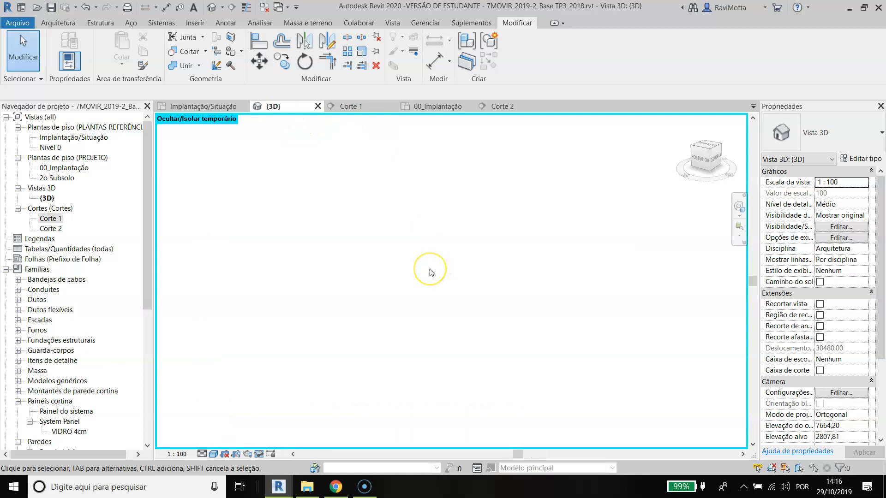
key(h)
key(r)
scroll(417, 261, down, 2)
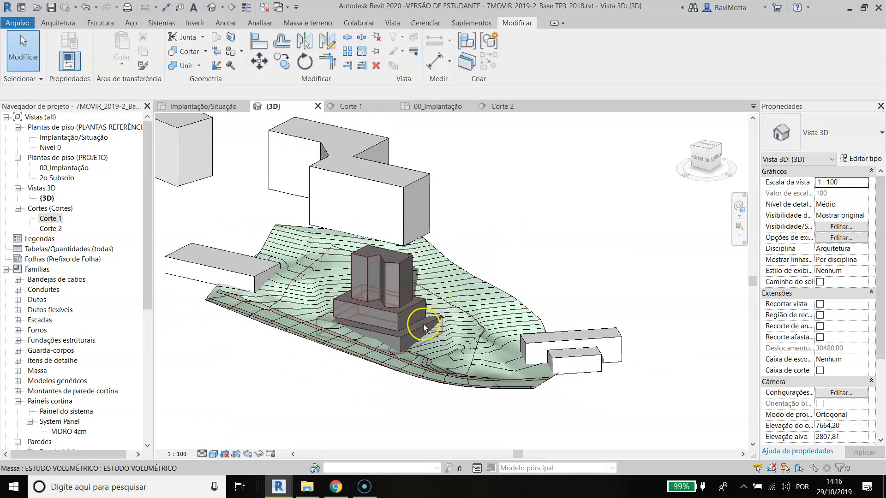
Step: Select the ESTUDO VOLUMÉTRICO mass on the terrain and reopen it for in-place editing
scroll(423, 324, up, 5)
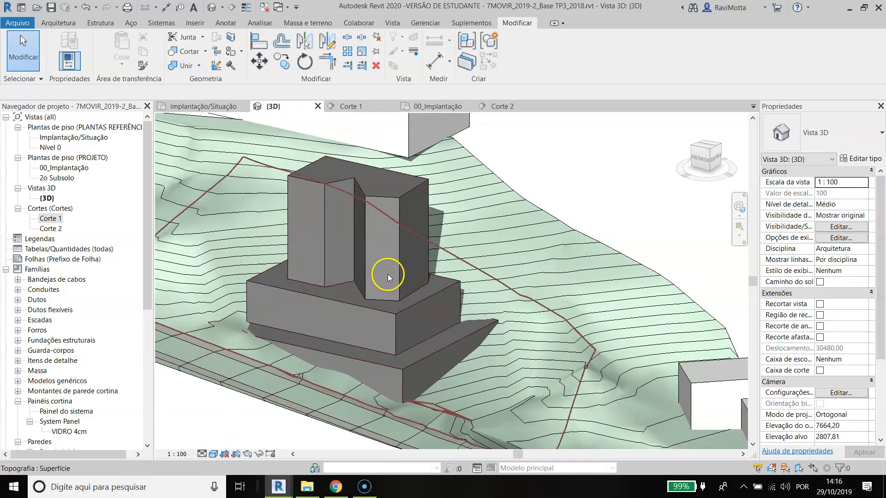
click(387, 274)
key(Escape)
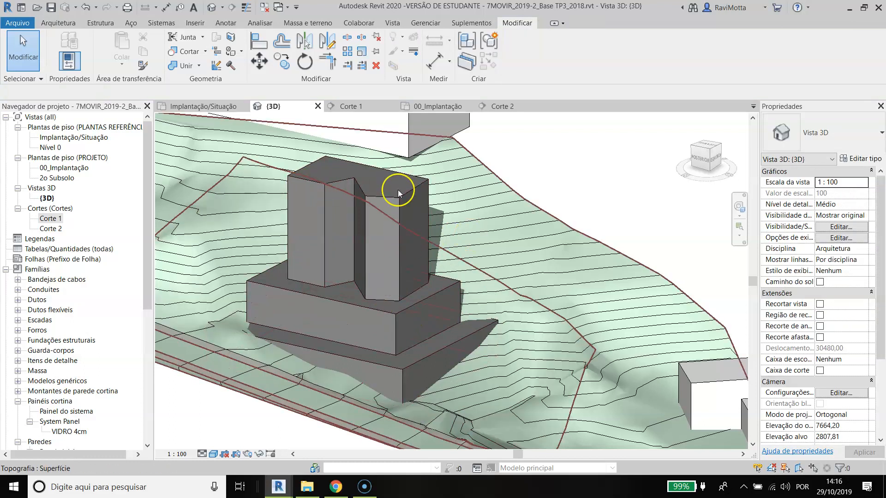
click(391, 209)
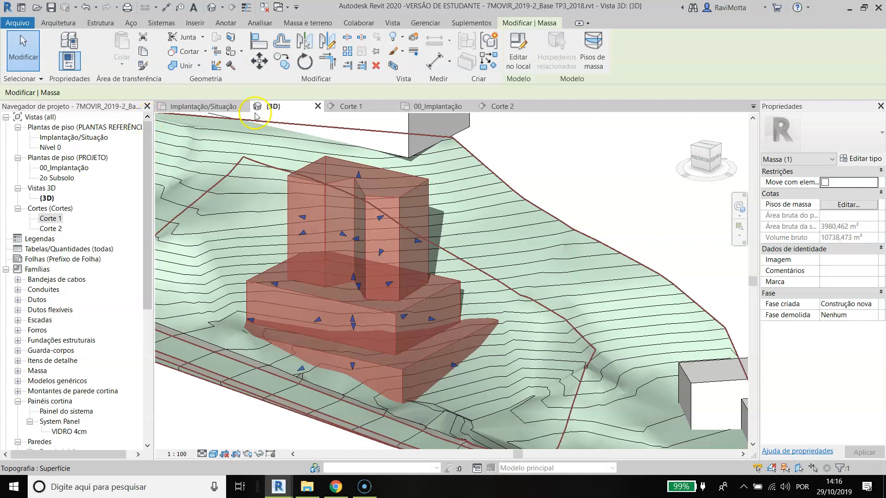
click(518, 48)
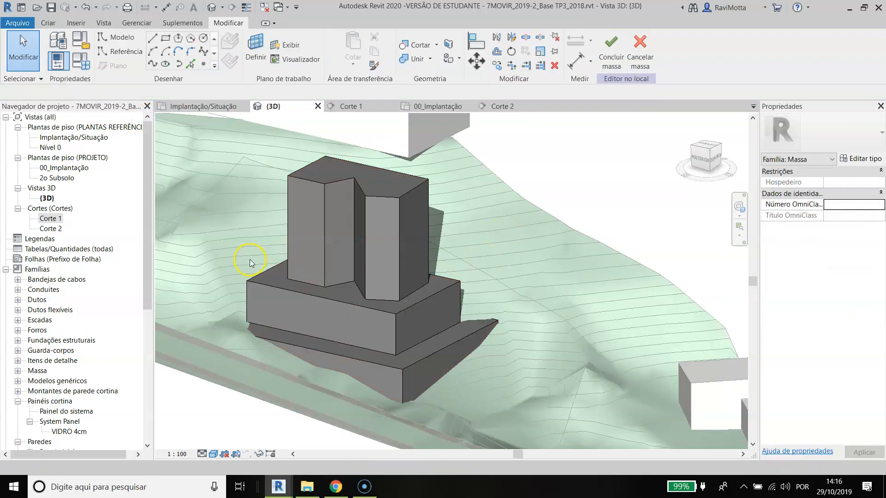
Step: Examine the mass's stacked forms individually by selecting the notched tower and the middle block, then highlighting the base
click(381, 201)
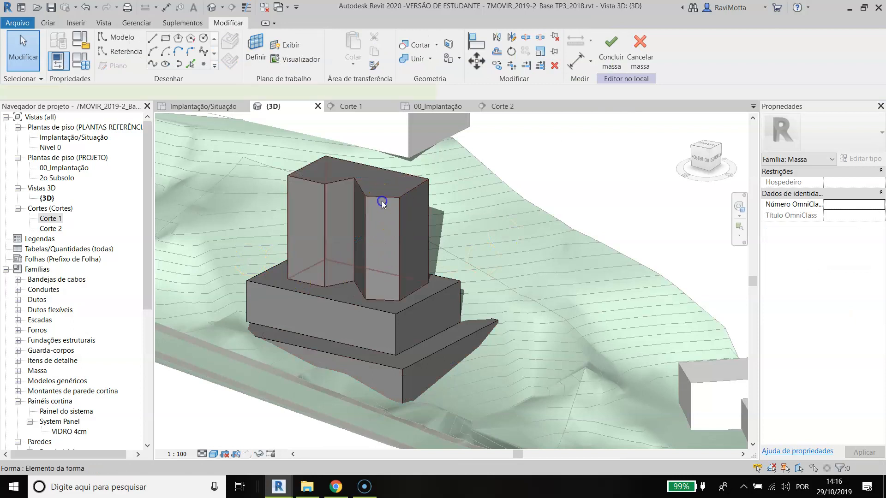
click(376, 335)
click(376, 335)
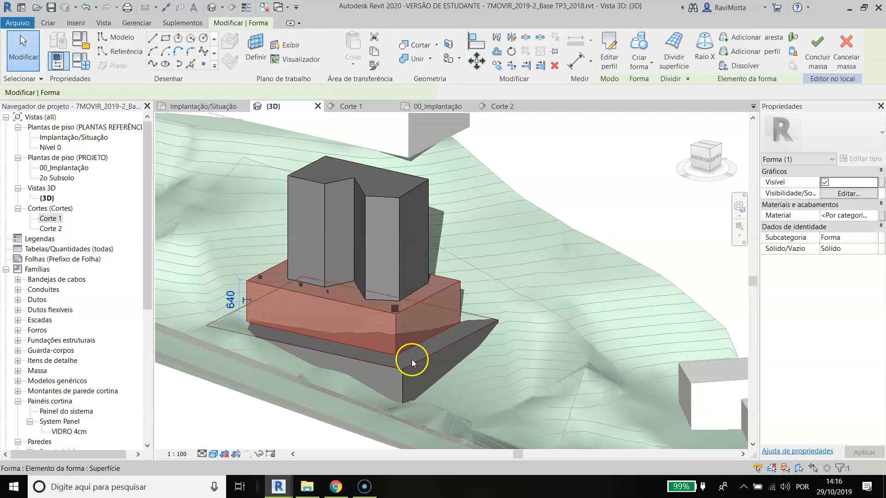
key(Tab)
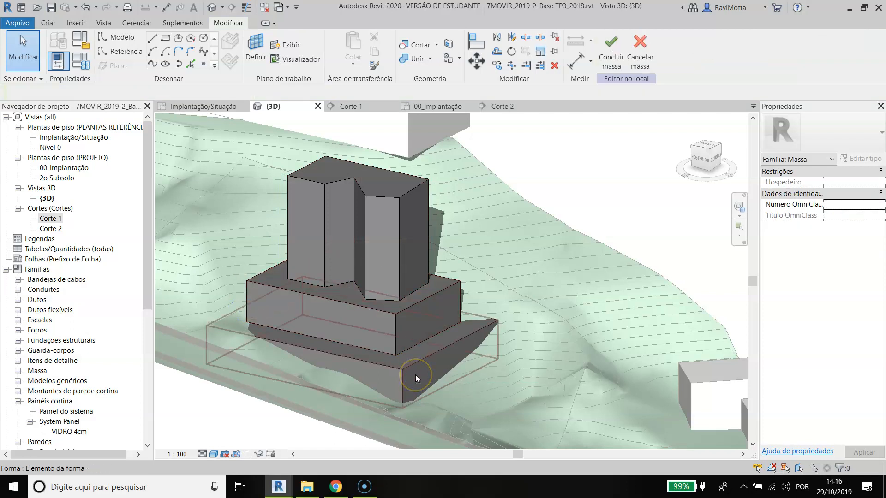
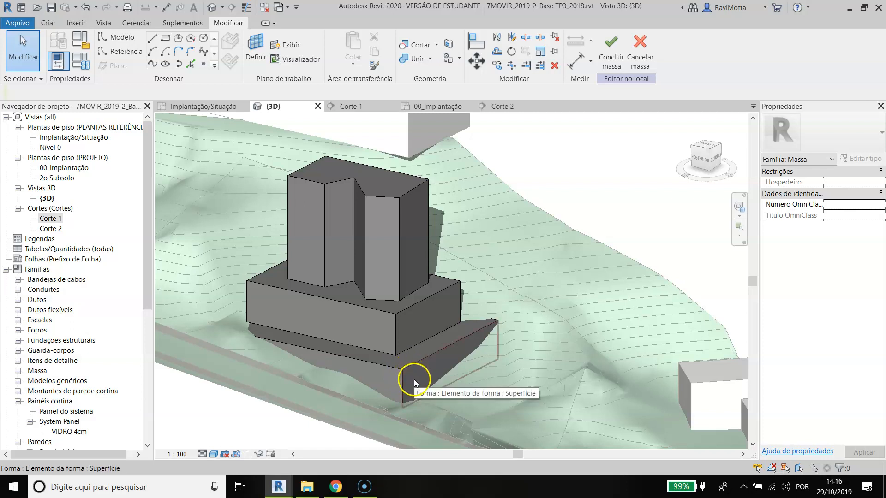
Step: Select the notched tower and duplicate the 00_MASSA_VIZINHOS material as 00_MASSA_SUBSOLOS from its material setting
key(Tab)
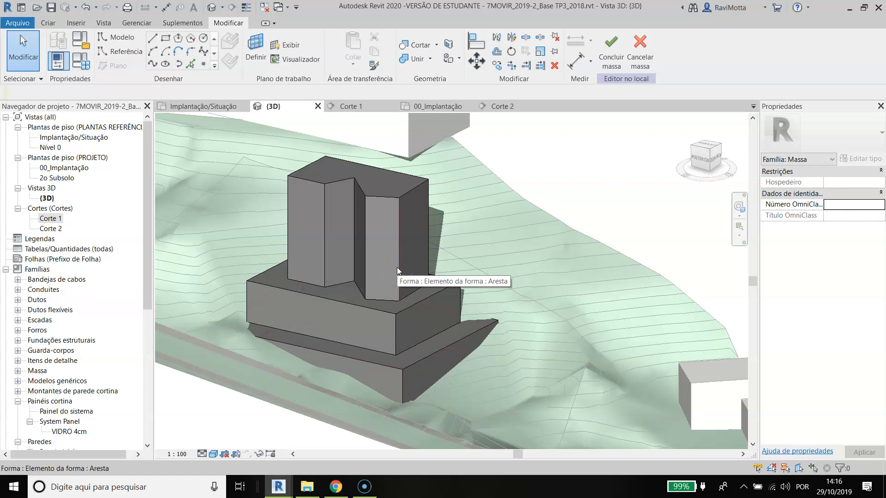
click(408, 194)
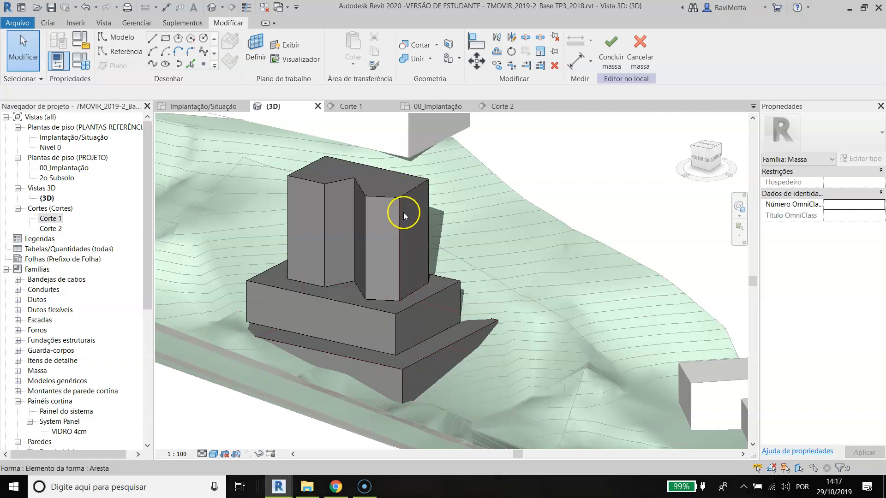
click(400, 201)
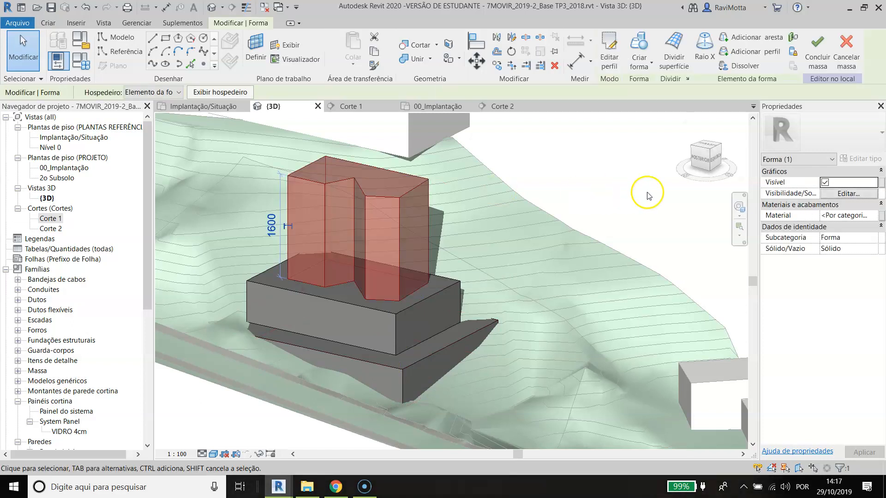
click(875, 217)
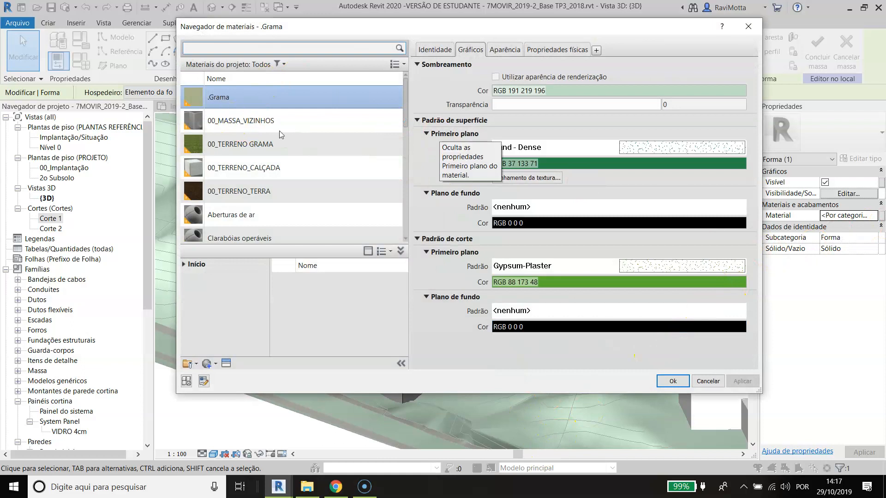
click(239, 121)
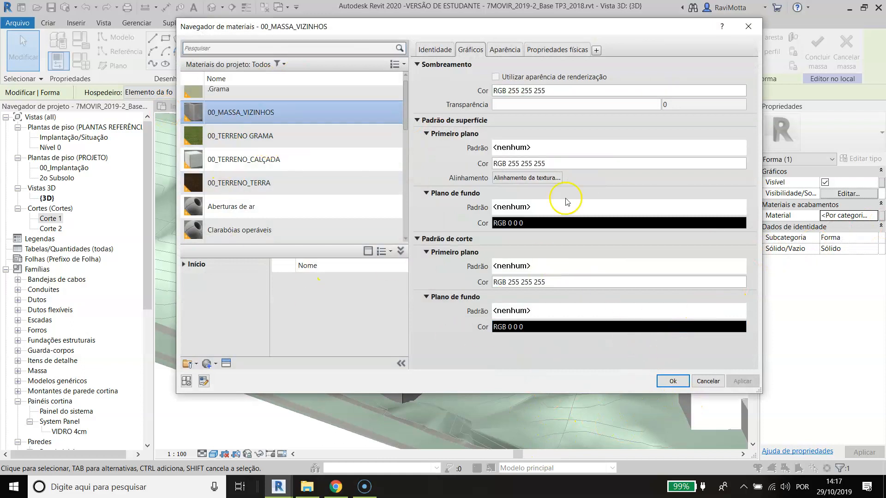
right_click(232, 110)
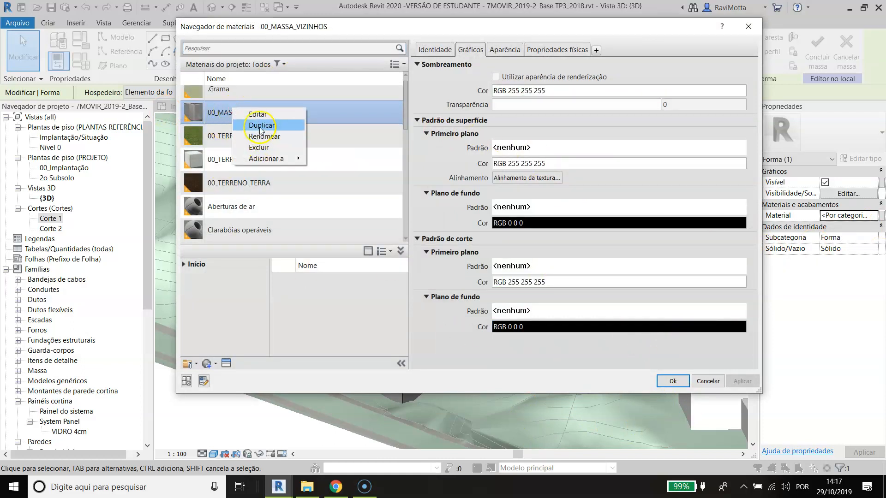
click(254, 122)
click(247, 144)
drag(244, 144, 397, 144)
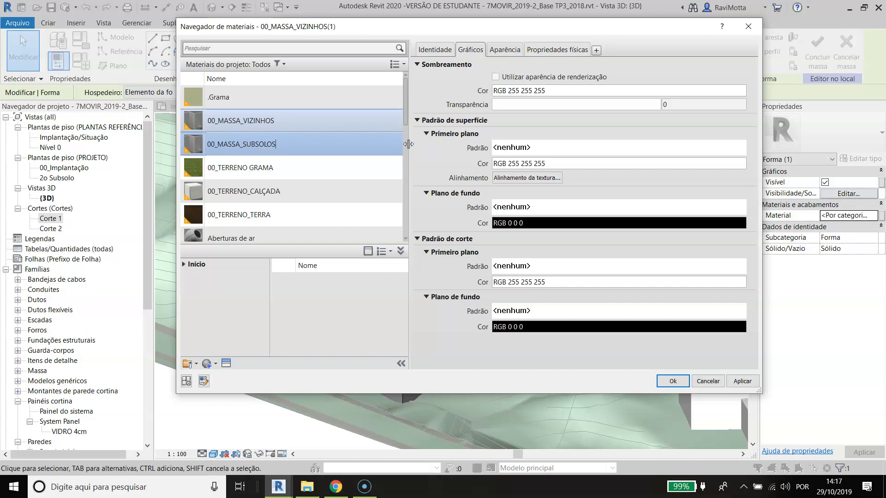
key(Return)
Step: Give 00_MASSA_SUBSOLOS a yellow shading colour of RGB 222 225 113 and apply the material to the notched tower
click(547, 90)
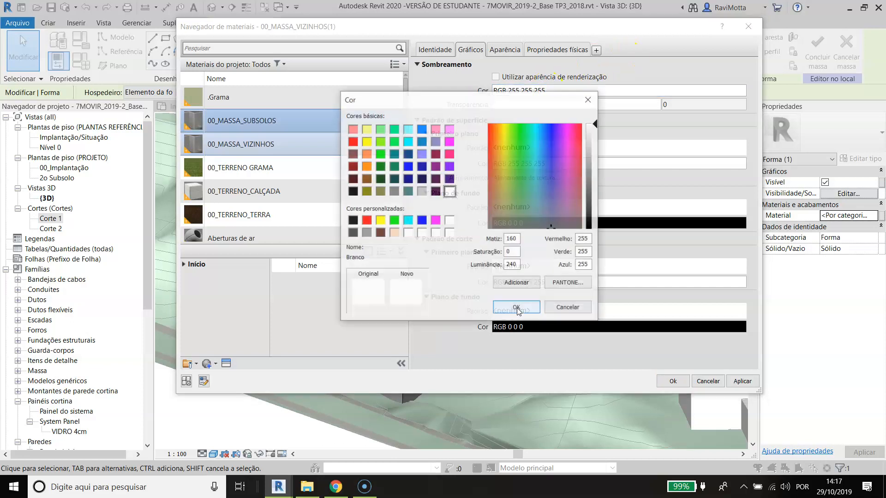
drag(583, 154, 589, 159)
click(524, 168)
click(508, 175)
click(506, 164)
click(505, 160)
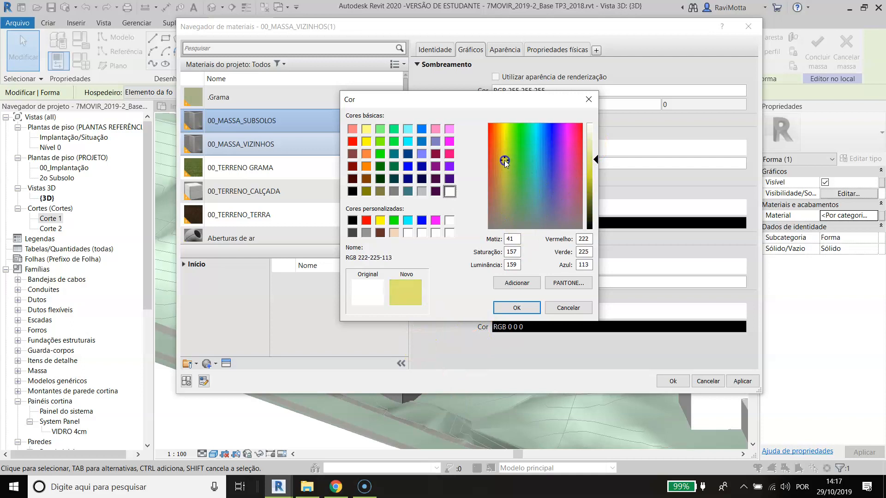
click(515, 307)
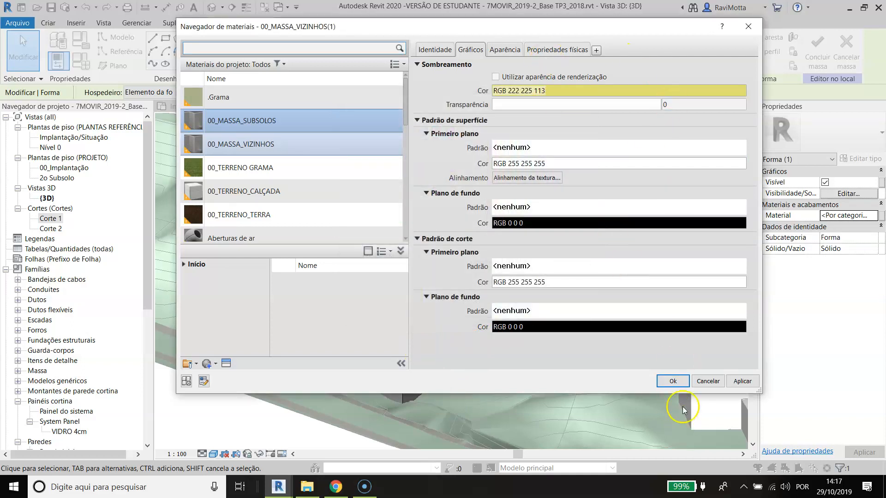
click(673, 381)
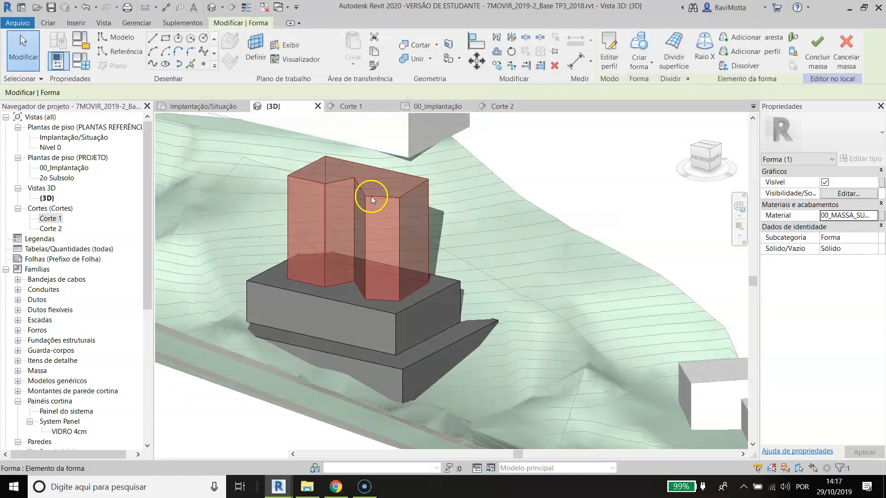
click(566, 170)
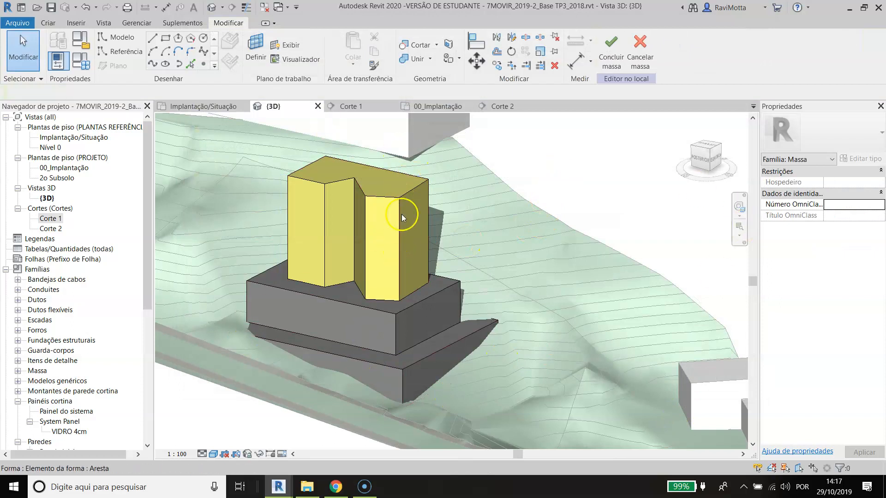
Step: Assign the 00_MASSA_SUBSOLOS material to the mass's base form embedded in the terrain
key(Tab)
key(Tab)
click(408, 369)
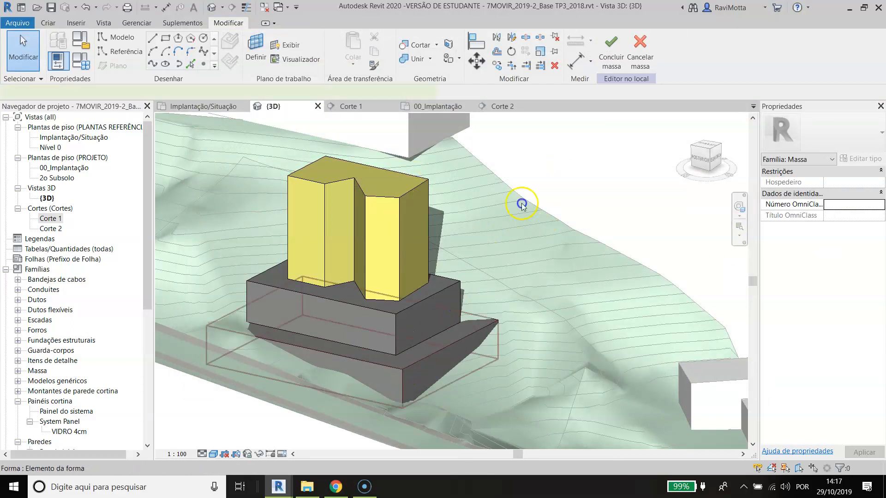
click(876, 215)
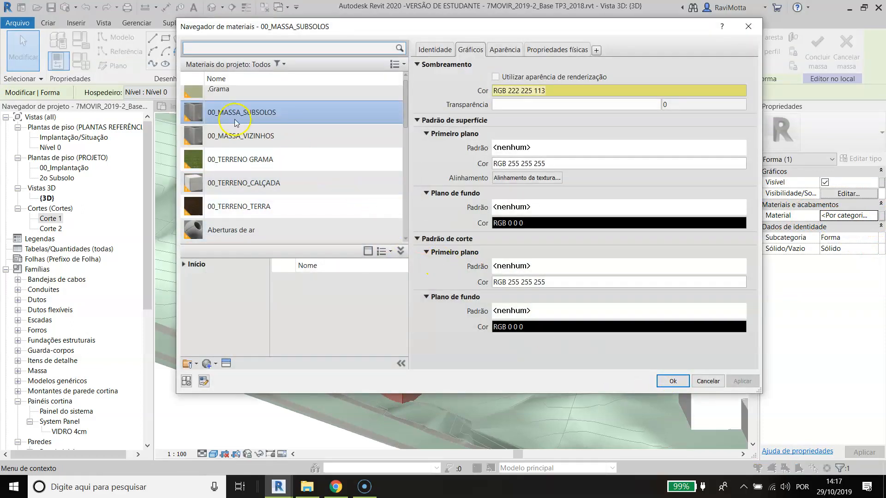
double_click(245, 112)
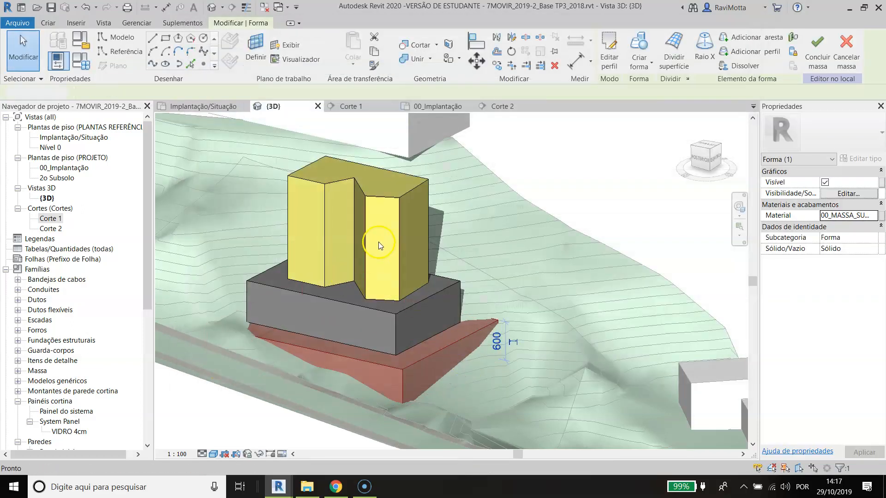
key(Escape)
Step: Reselect the notched tower and duplicate the 00_MASSA_SUBSOLOS material as 00_MASSA_TIPOS
key(Tab)
click(392, 203)
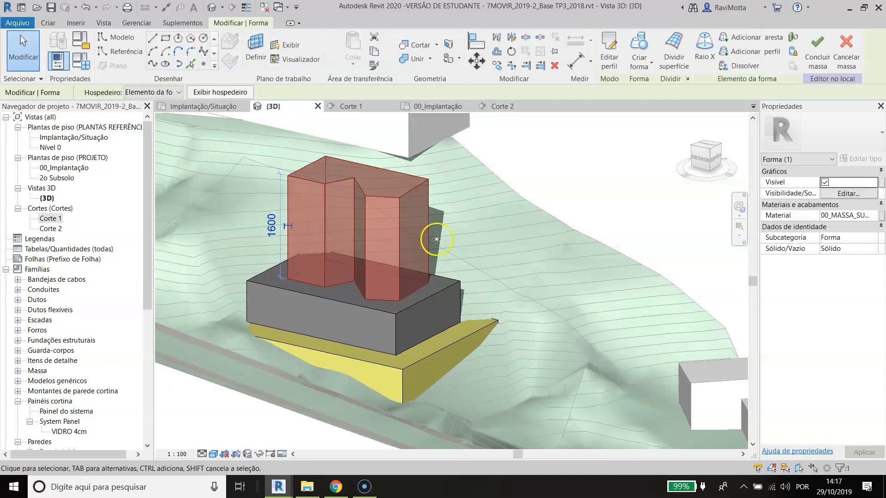
click(873, 215)
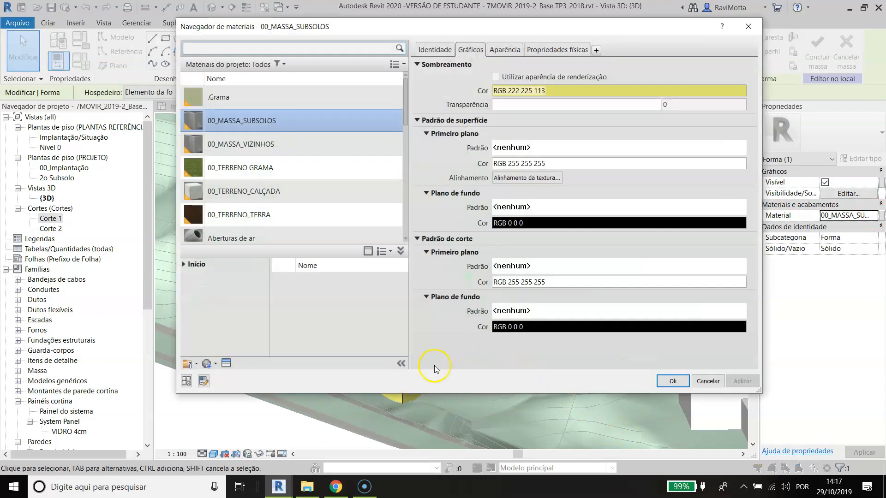
right_click(255, 110)
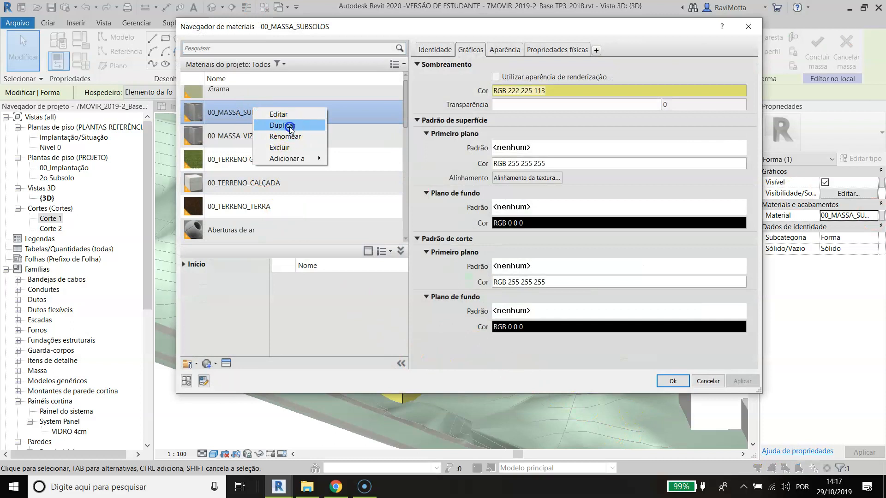
click(290, 125)
click(244, 147)
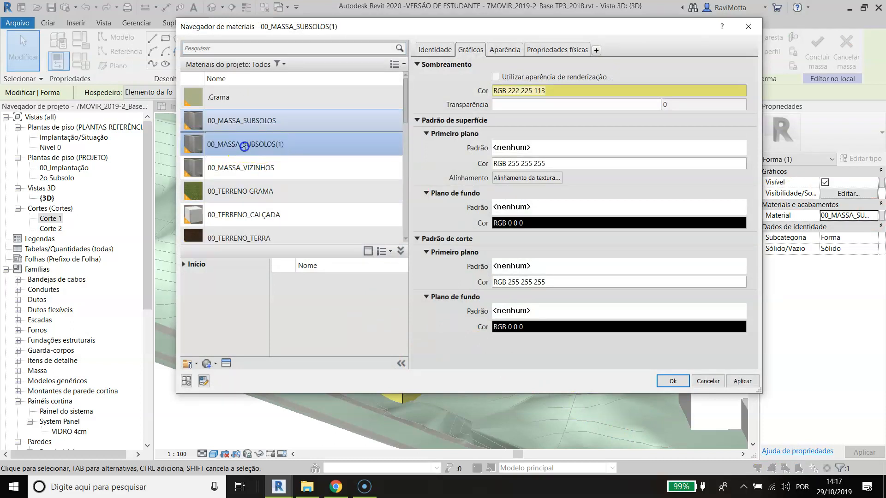
text(S)
Step: Set the shading colour of 00_MASSA_TIPOS to light green, RGB 206 255 206, and apply the material to the tower
click(541, 93)
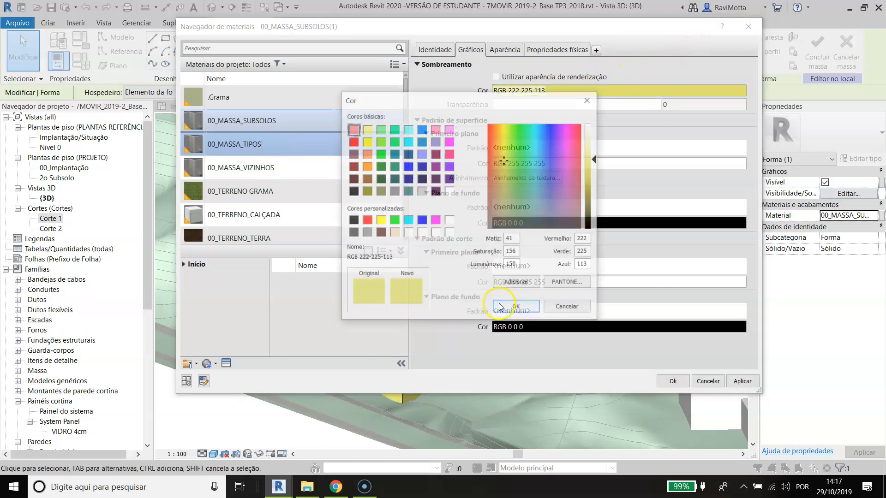
click(380, 129)
drag(594, 150, 595, 135)
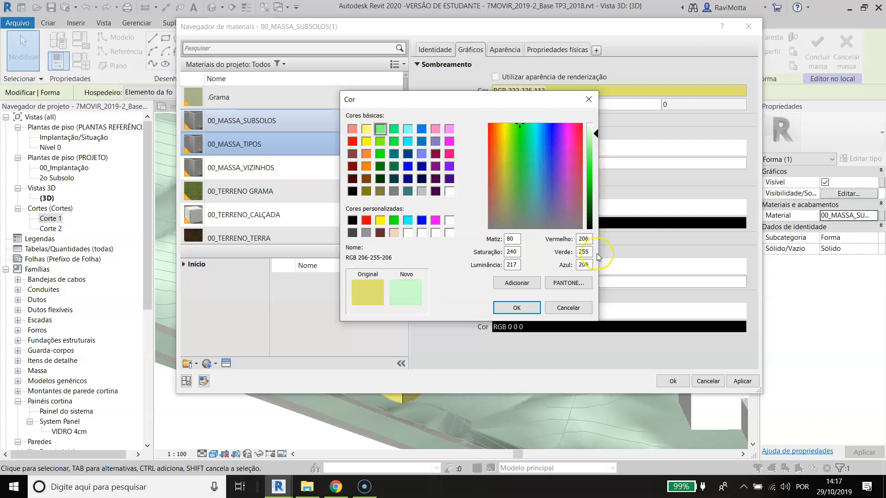
click(517, 308)
click(671, 382)
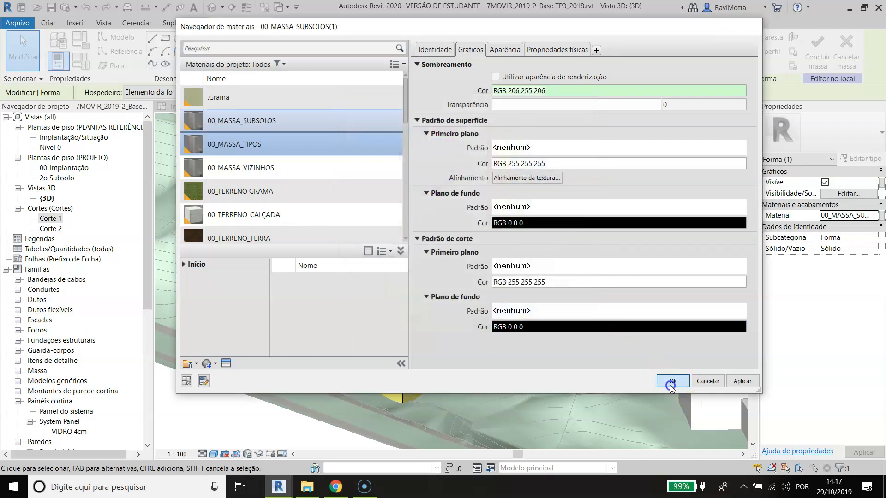
click(564, 140)
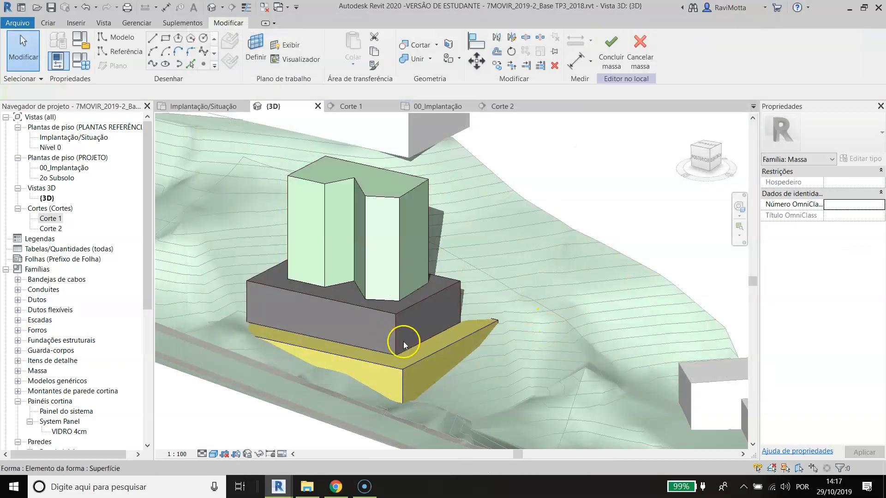
Step: Select the middle block and duplicate the 00_MASSA_TIPOS material as 00_MASSA_ACESSOS for it
click(397, 330)
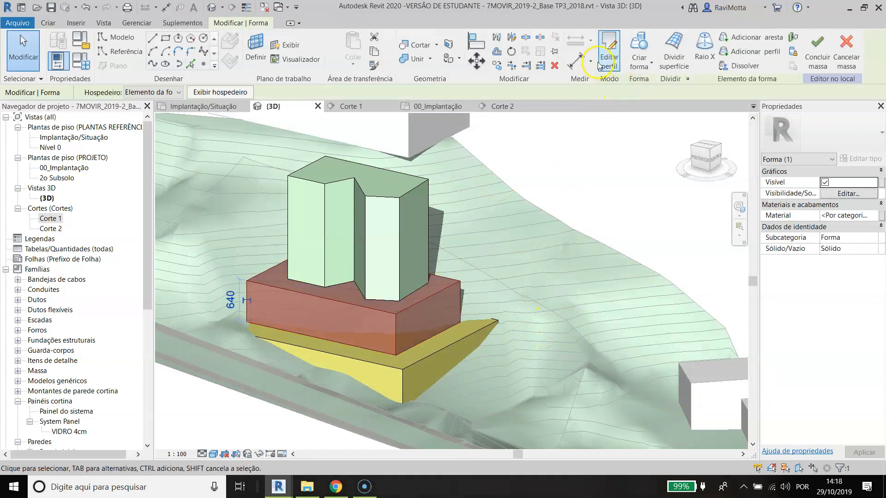
click(873, 216)
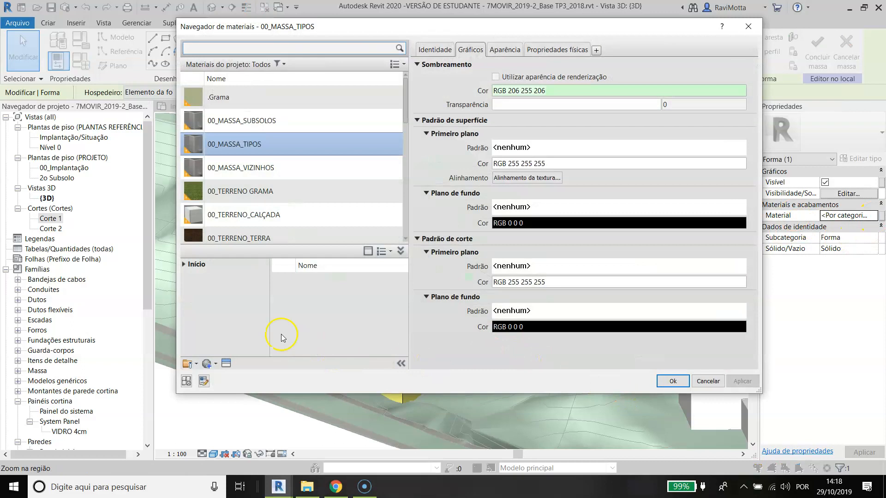
scroll(290, 120, down, 1)
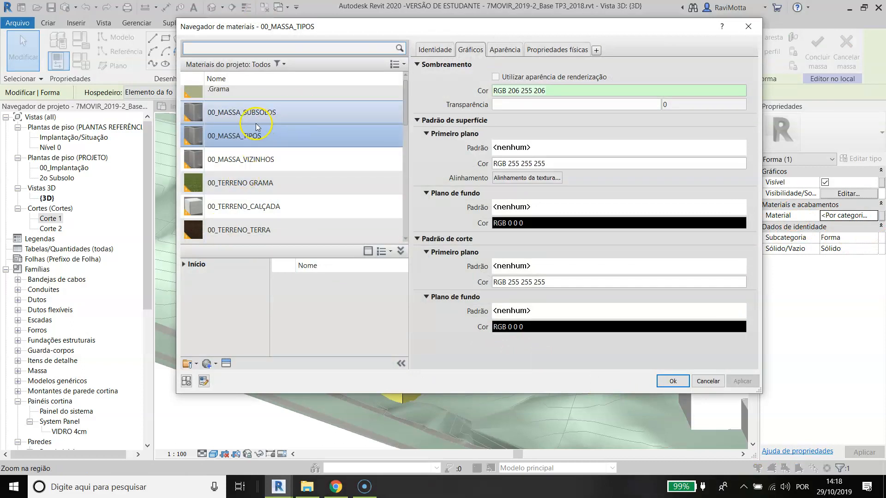
right_click(239, 138)
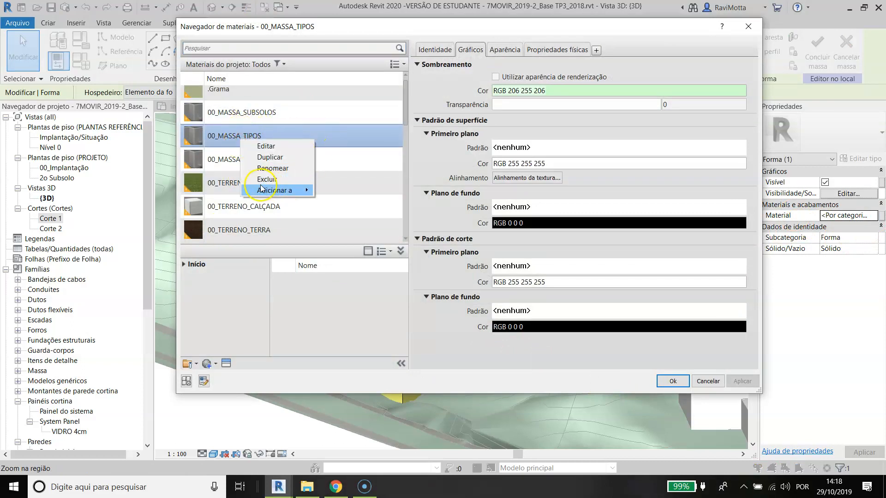
click(282, 157)
click(244, 164)
text(ACESSOS)
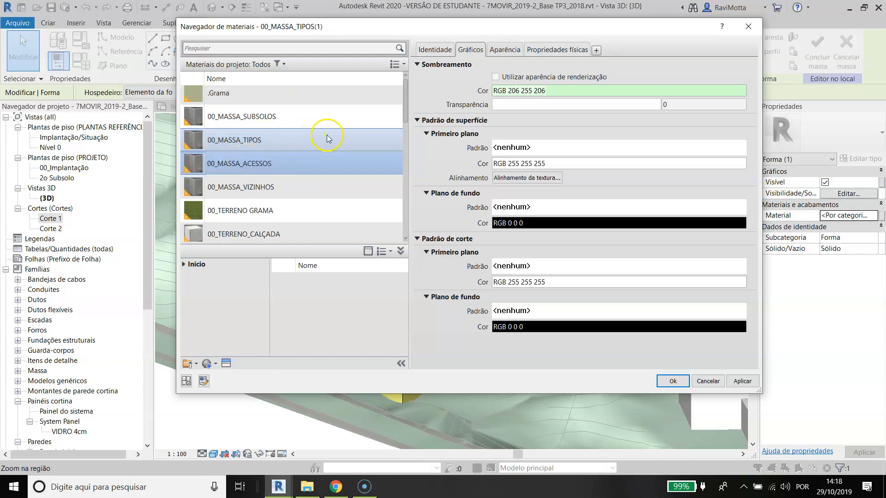
Step: Set the shading colour of 00_MASSA_ACESSOS to light red, RGB 211 167 167, and apply the material to the middle block
click(511, 91)
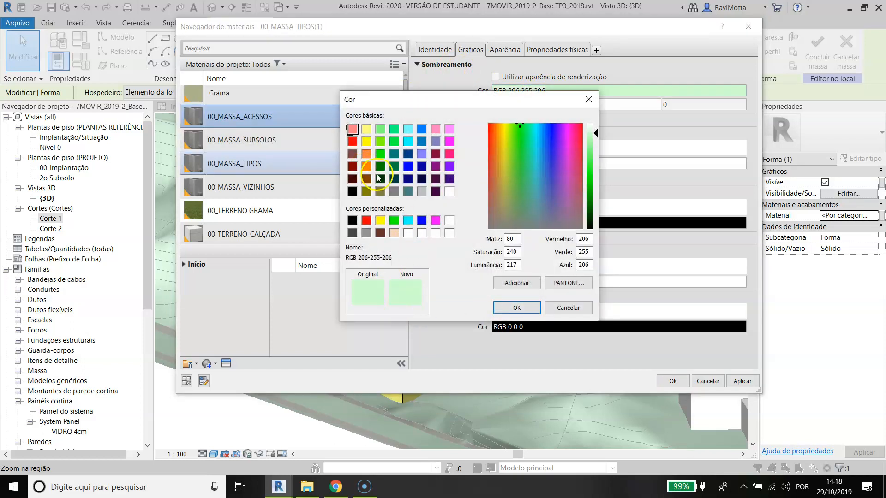
click(353, 154)
drag(598, 181, 595, 156)
click(516, 308)
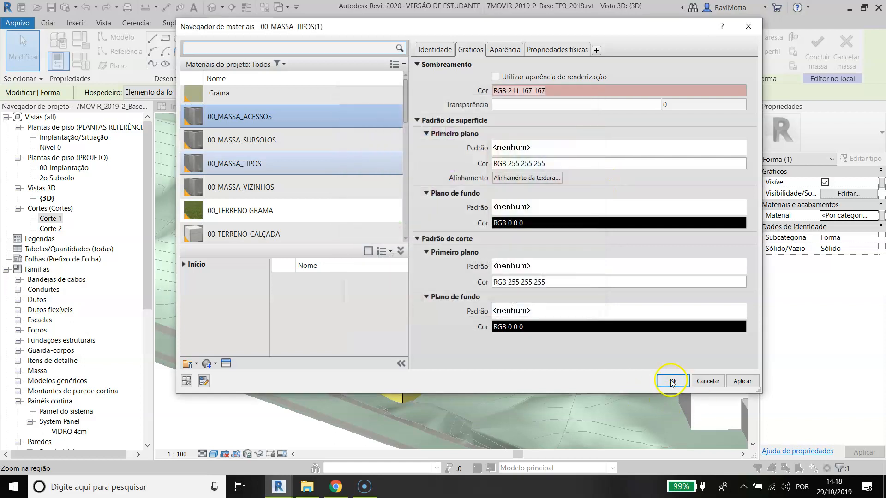
click(673, 381)
click(630, 156)
Step: Finish the in-place mass and look over its coloured volumes on the terrain
scroll(483, 279, down, 1)
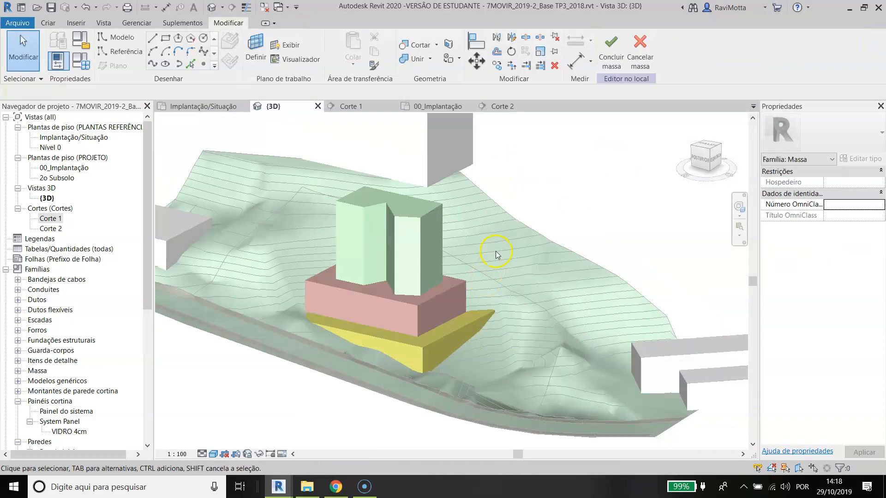
click(609, 53)
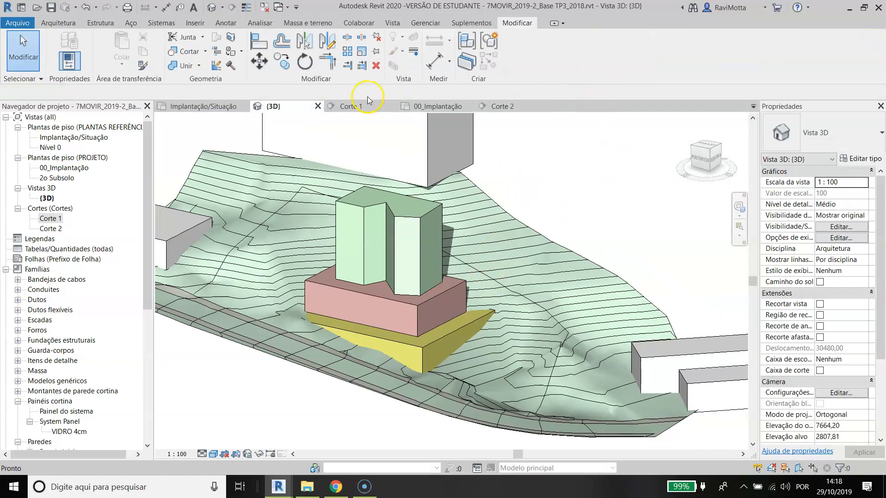
scroll(431, 226, up, 3)
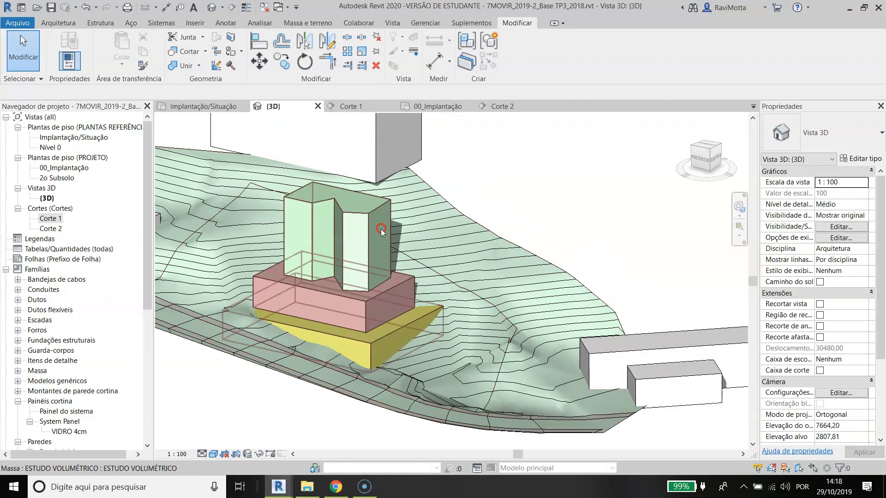
scroll(437, 247, down, 1)
middle_drag(406, 263, 471, 236)
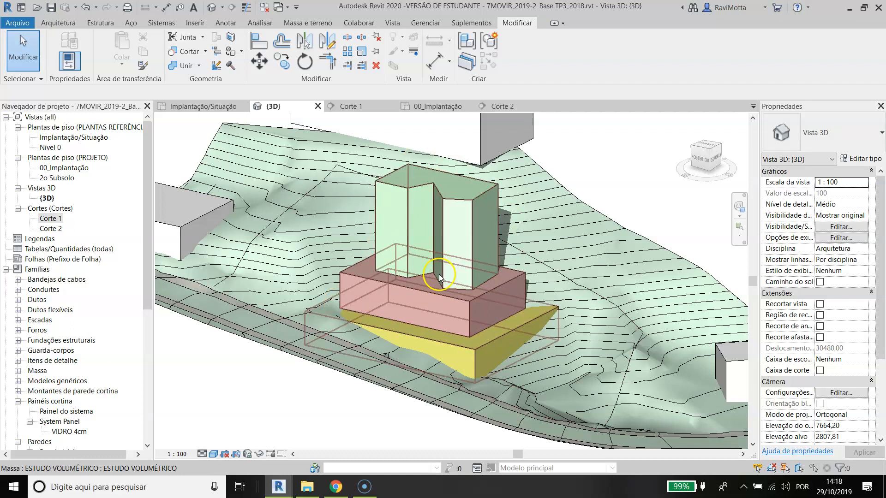
scroll(625, 186, down, 1)
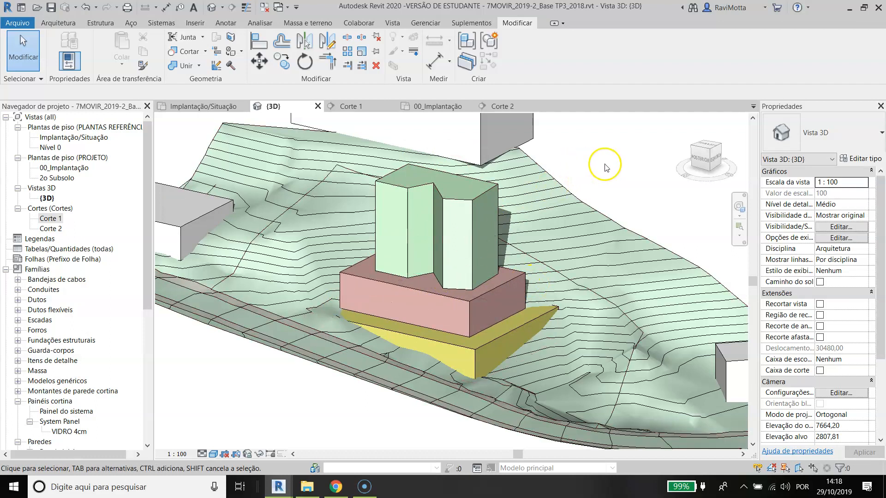
Step: Create mass floors for the ESTUDO VOLUMÉTRICO mass at level 2o Subsolo and the levels from Implantação/Situaçãq through Implantação/Situaçãz
scroll(625, 186, up, 2)
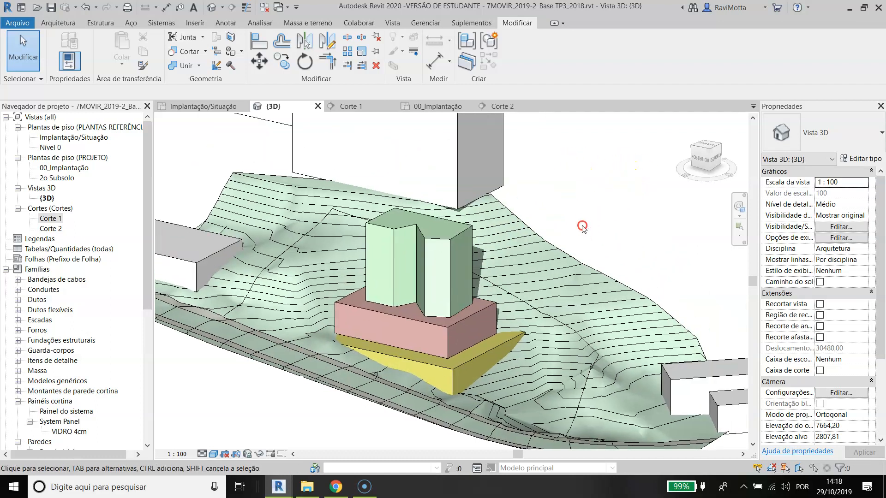
click(453, 247)
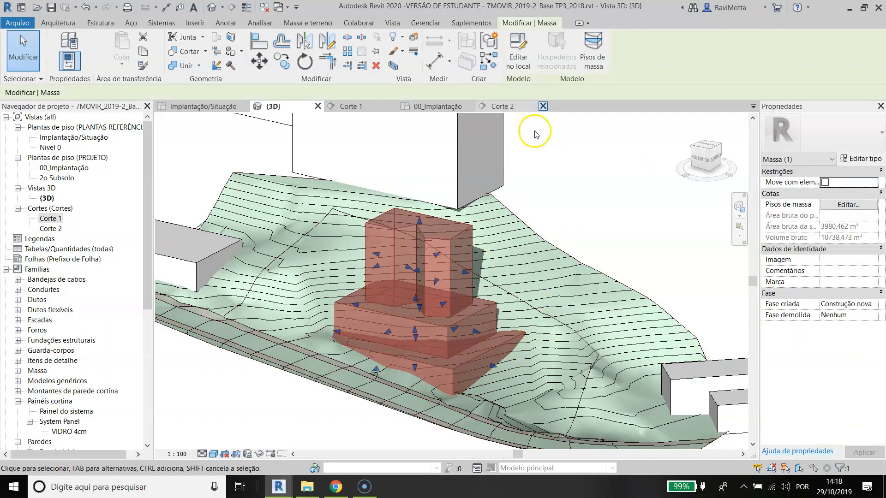
click(594, 44)
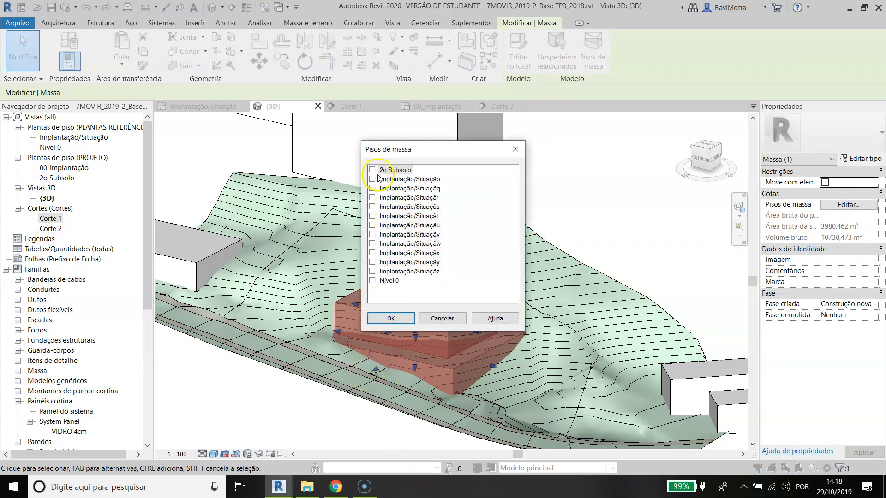
click(372, 272)
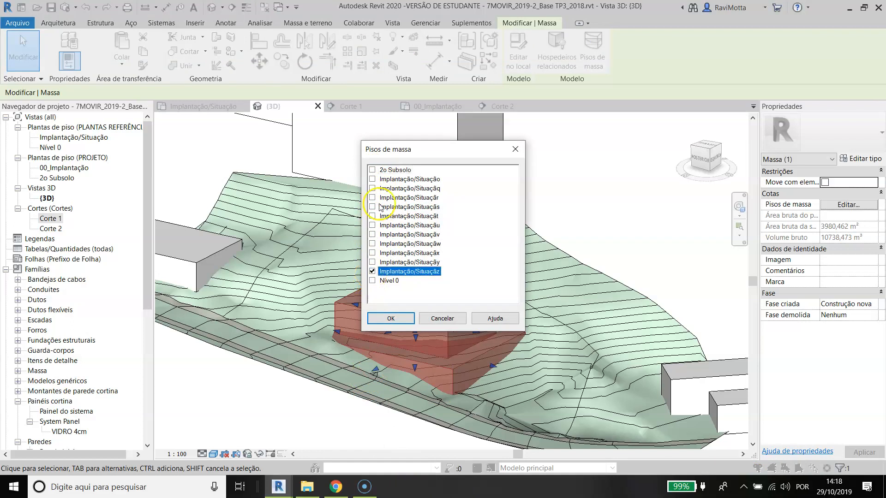
shift+click(375, 189)
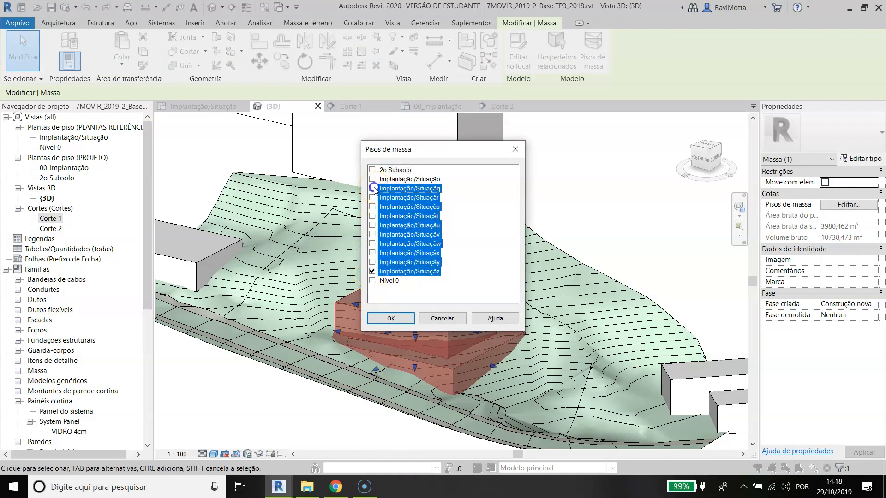
click(372, 170)
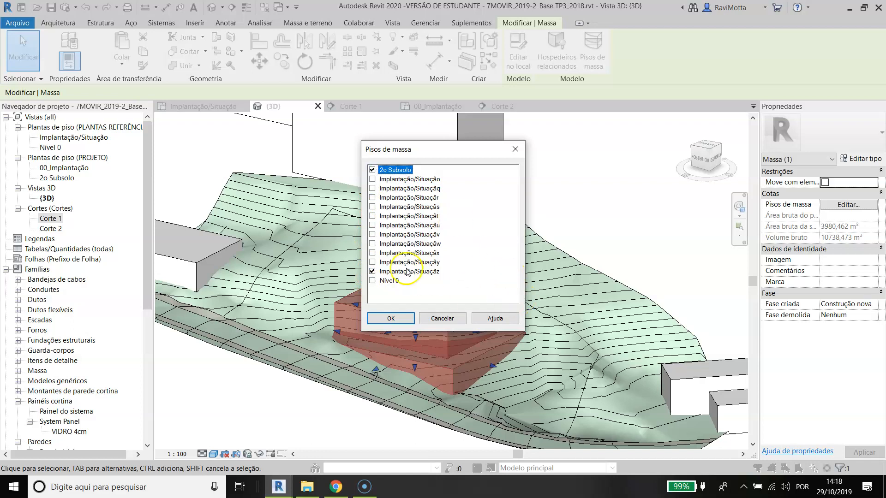
click(383, 189)
shift+click(395, 263)
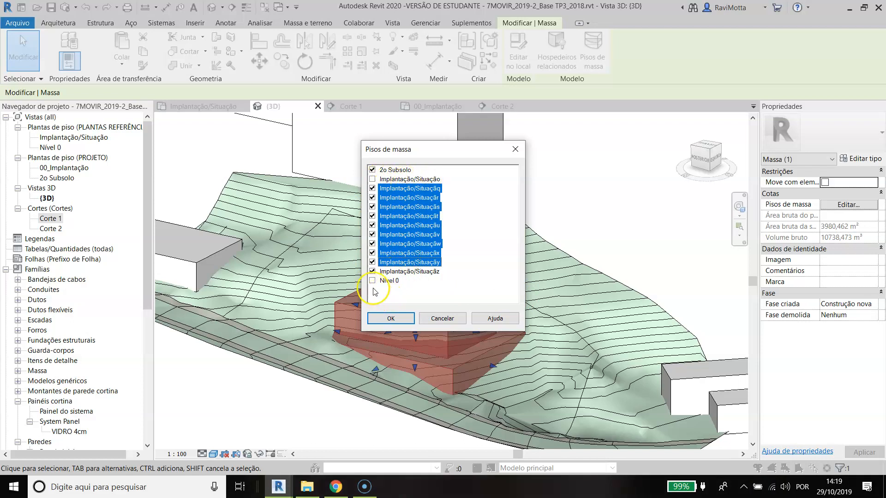
click(387, 320)
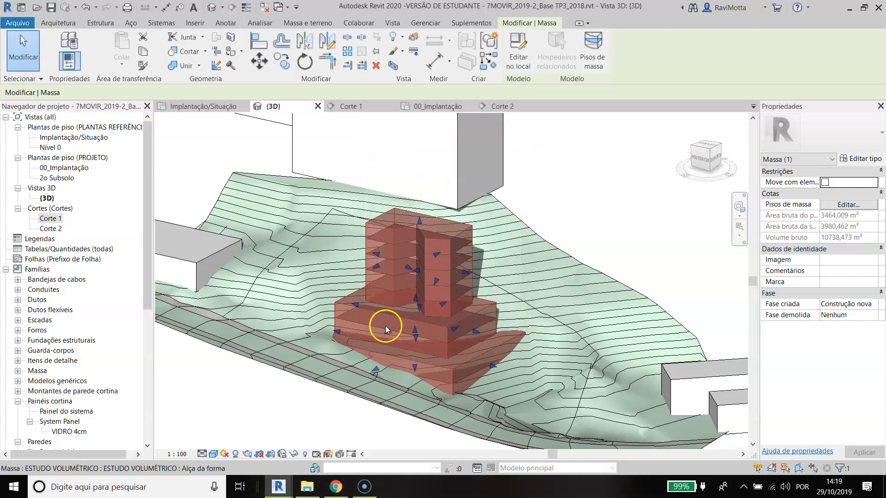
click(602, 181)
Step: Select a typical mass floor in the green tower and check its perimeter, floor area, surface area and volume
scroll(467, 298, up, 2)
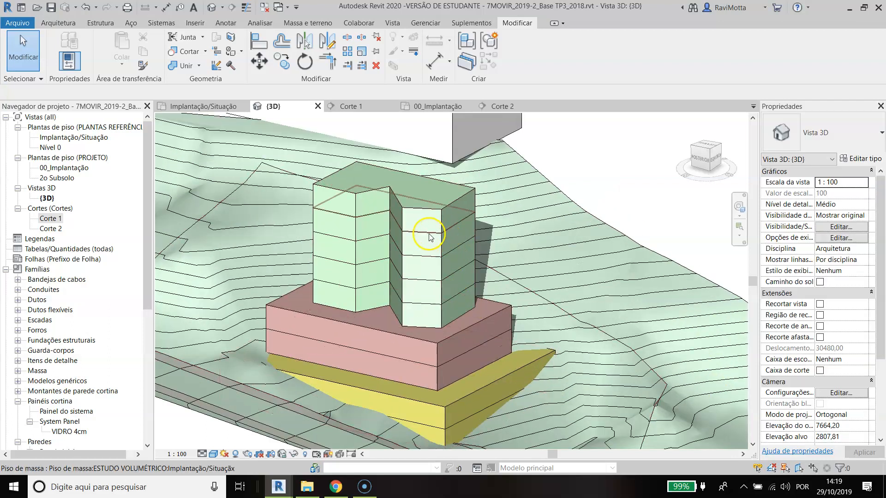
click(429, 236)
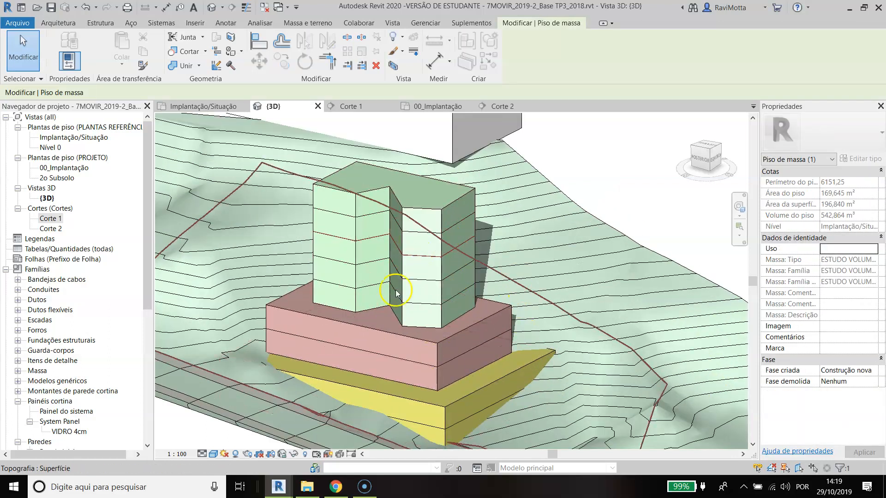
key(Escape)
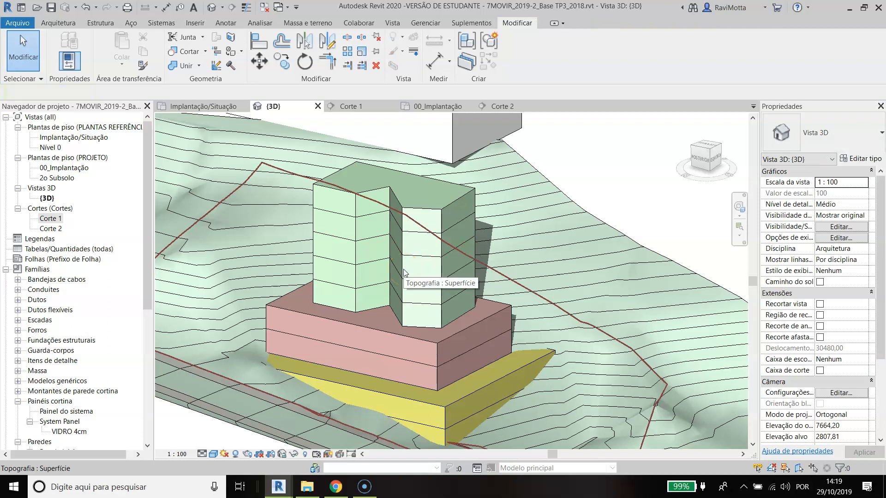
click(502, 186)
shift+middle_drag(493, 206, 459, 247)
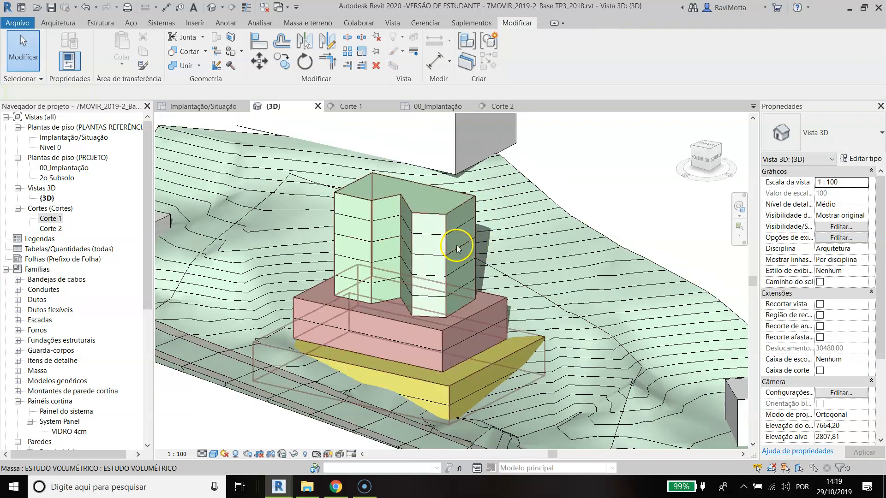
click(429, 259)
click(776, 235)
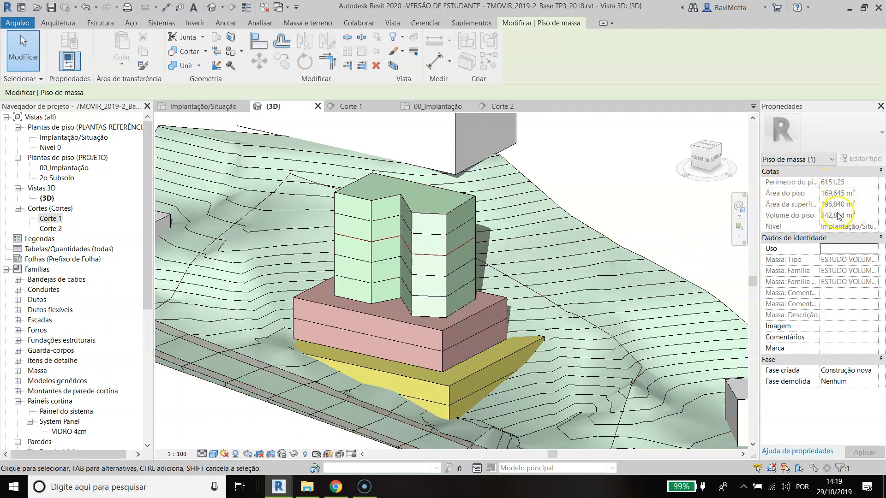
mouse_move(445, 144)
shift+middle_down()
mouse_move(411, 277)
mouse_move(360, 270)
shift+middle_up()
click(545, 181)
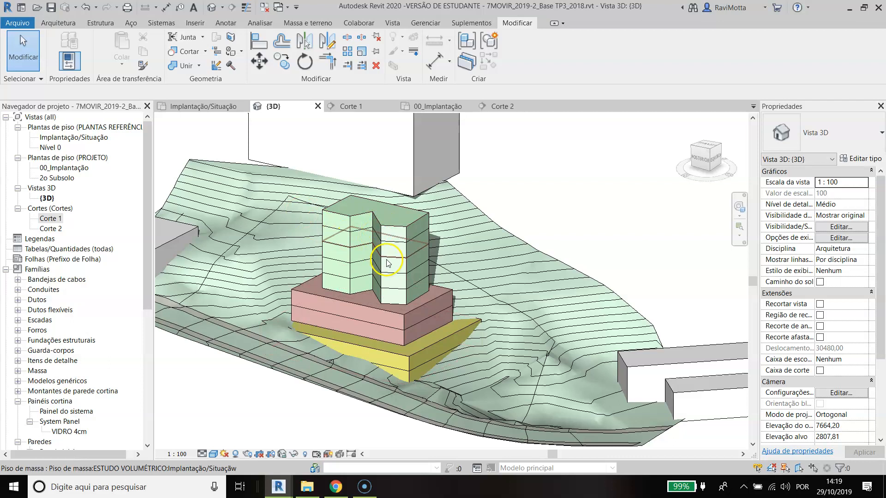
scroll(375, 235, up, 4)
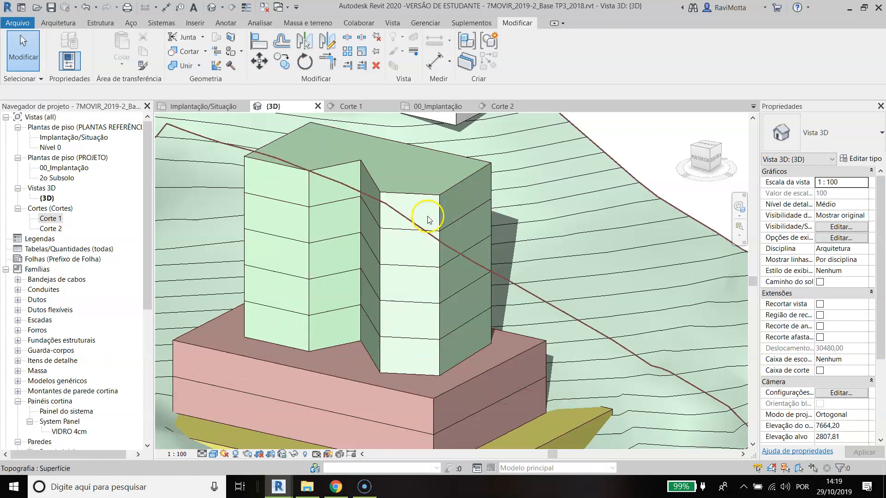
Step: Open the ESTUDO VOLUMÉTRICO mass for in-place editing and move the vertical edge at the inner corner of the tower's notch
click(437, 197)
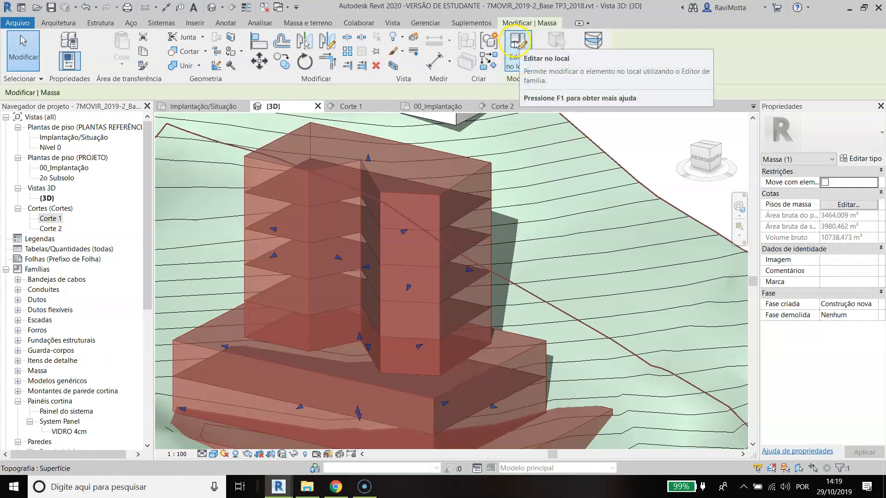
click(516, 43)
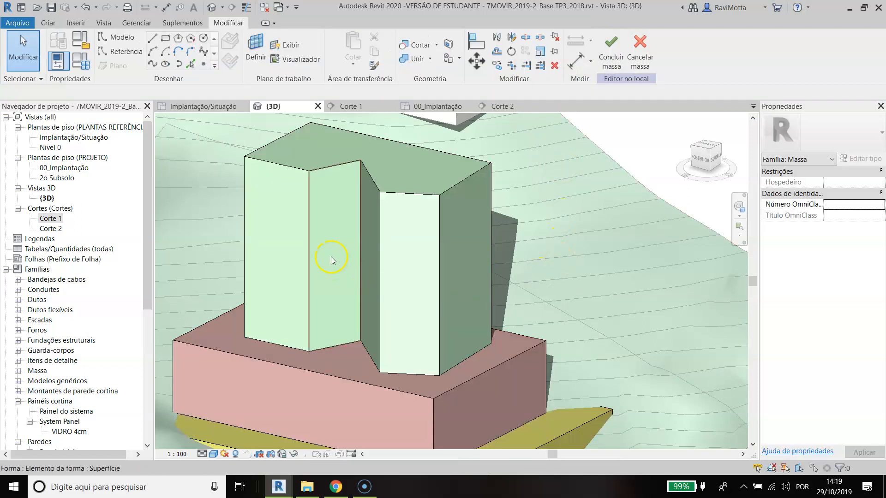
click(363, 217)
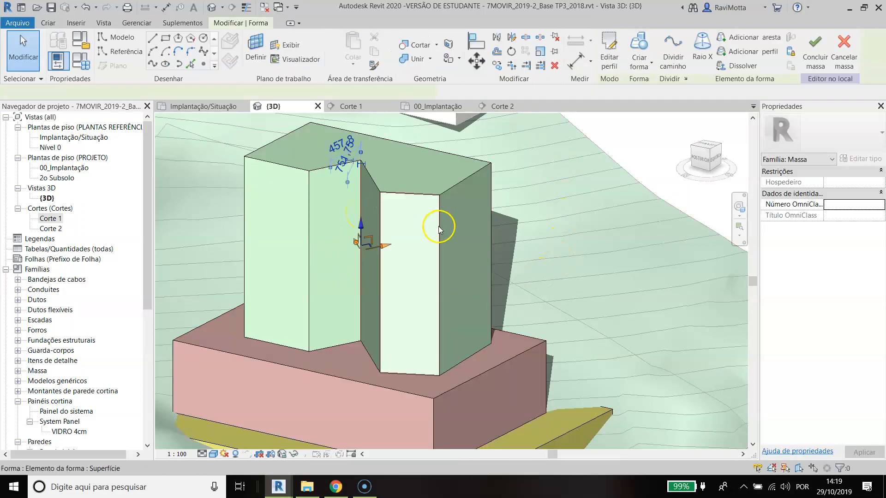
shift+middle_drag(362, 224, 417, 300)
drag(373, 213, 387, 232)
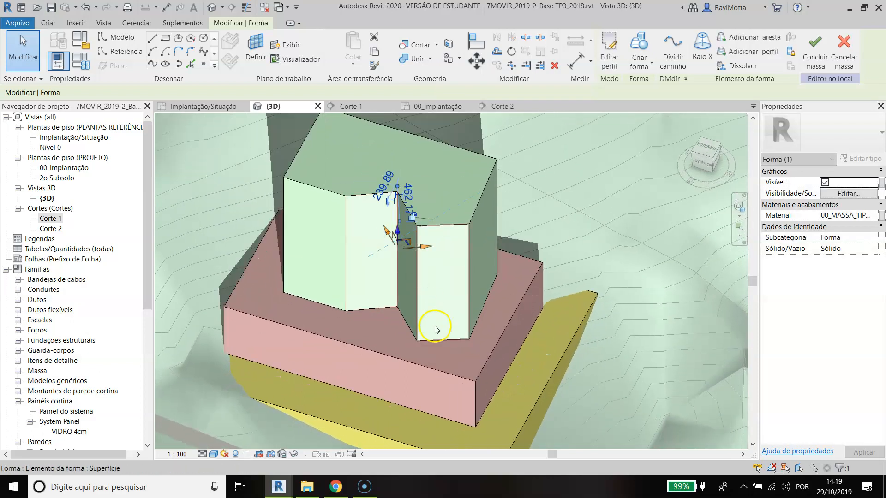
Step: Pull the tower's front face beside the notch and its opposite side face outward to enlarge the volume
click(320, 224)
drag(303, 264, 293, 278)
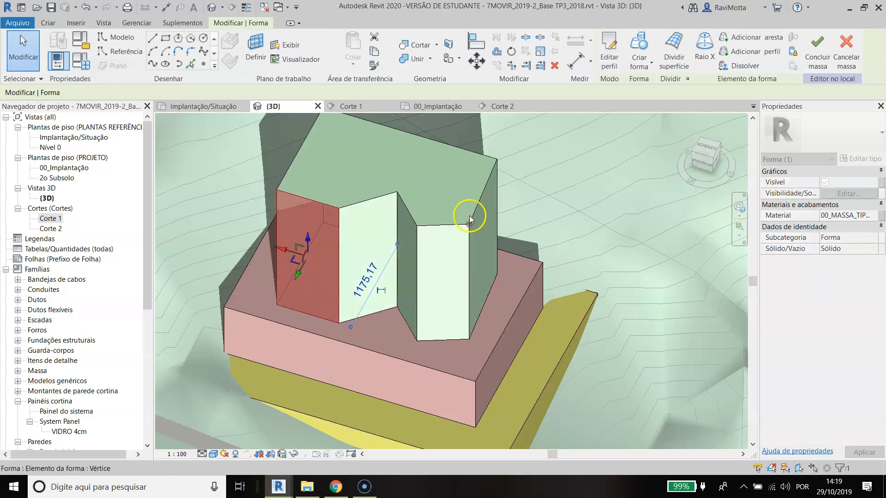
click(480, 235)
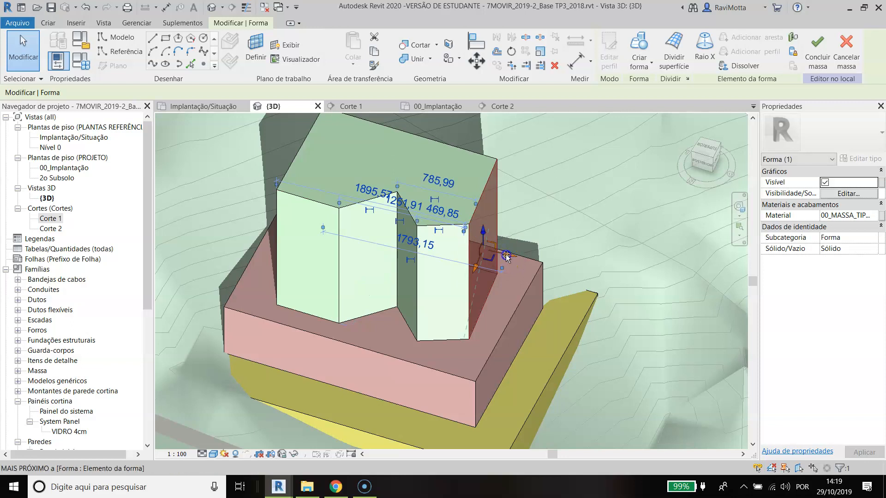
drag(506, 257, 519, 257)
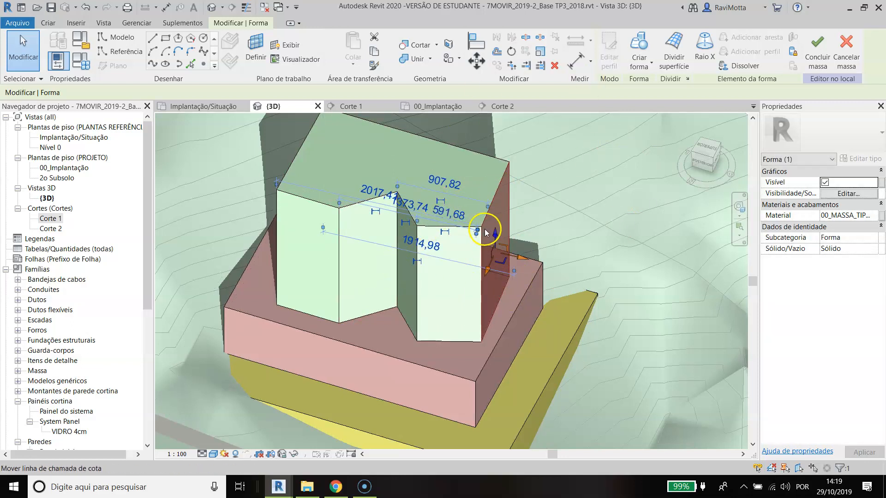
key(Escape)
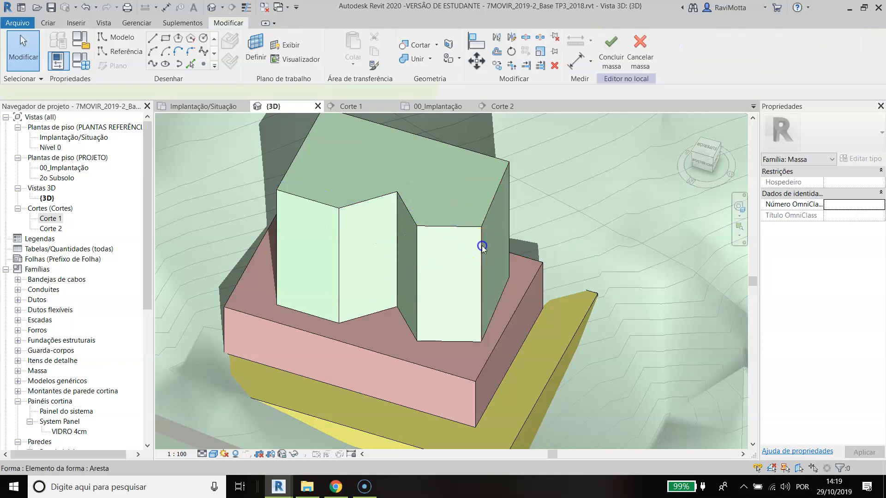
Step: Try removing the vertical corner edge between the tower's narrow front face and side face, and undo it
click(482, 247)
click(558, 233)
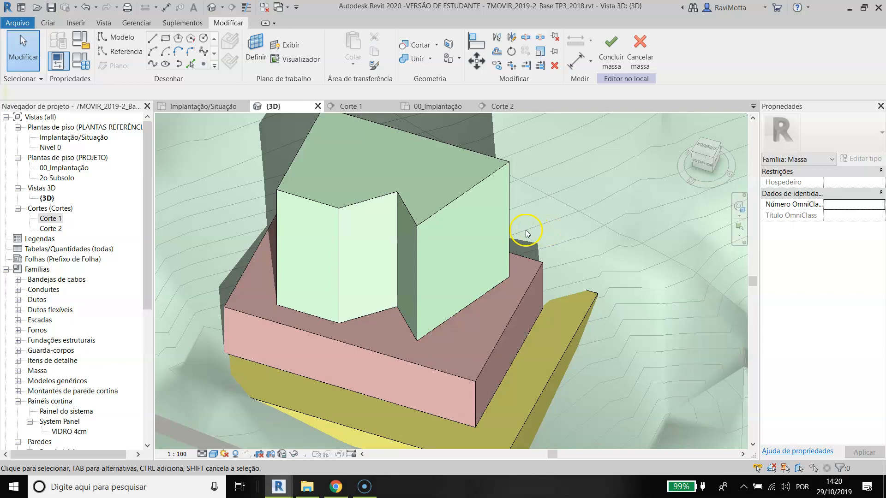
key(ctrl+z)
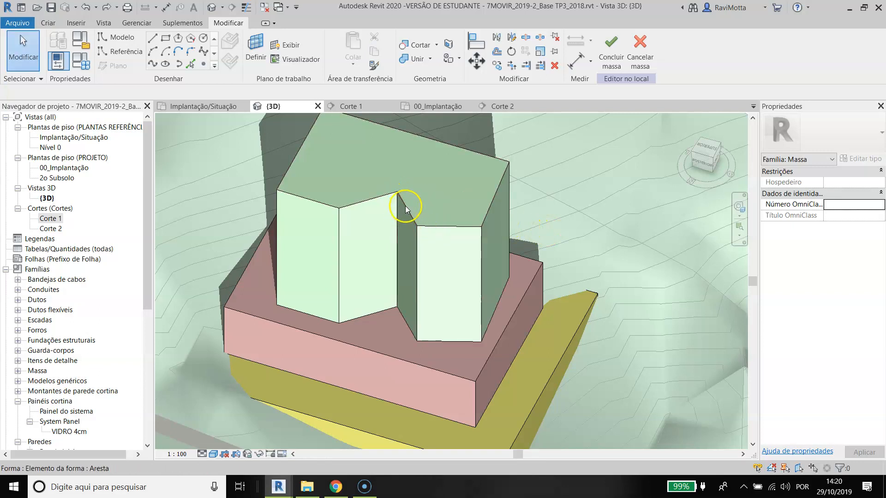
Step: Move the inner vertical edge of the tower's notch to reshape the recess, and finish the in-place mass
shift+middle_drag(392, 205, 392, 318)
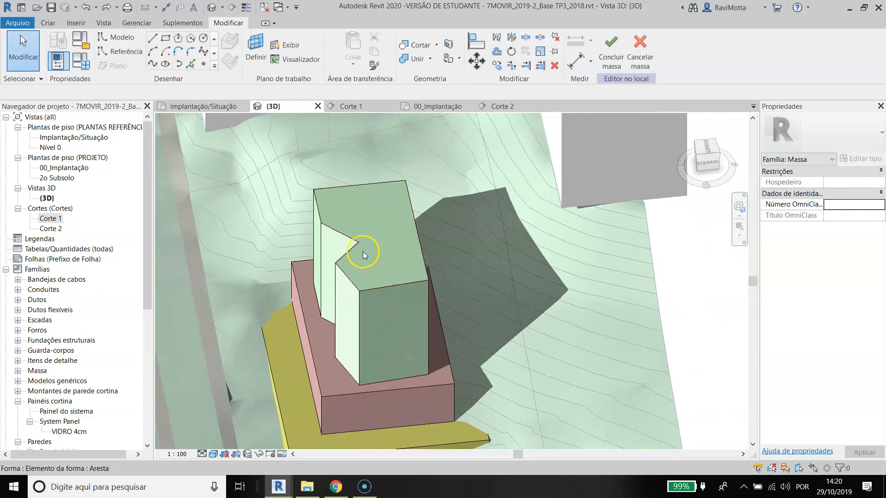
middle_drag(359, 249, 546, 226)
click(453, 265)
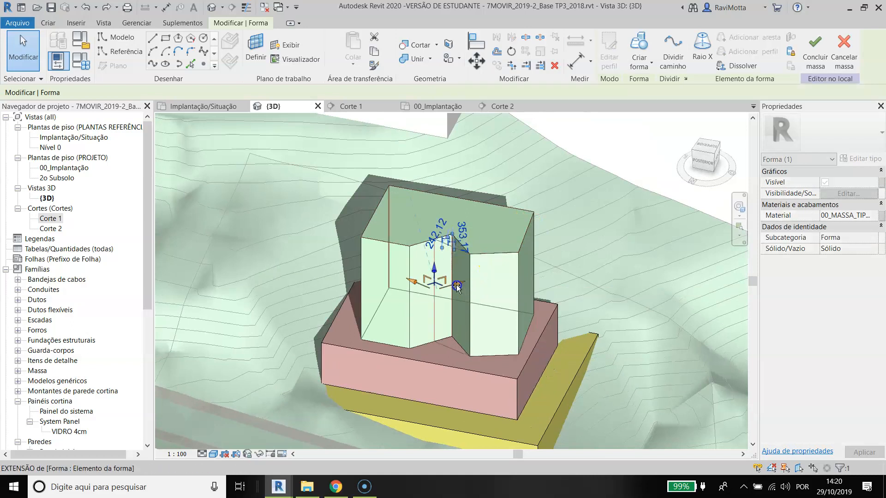
click(445, 363)
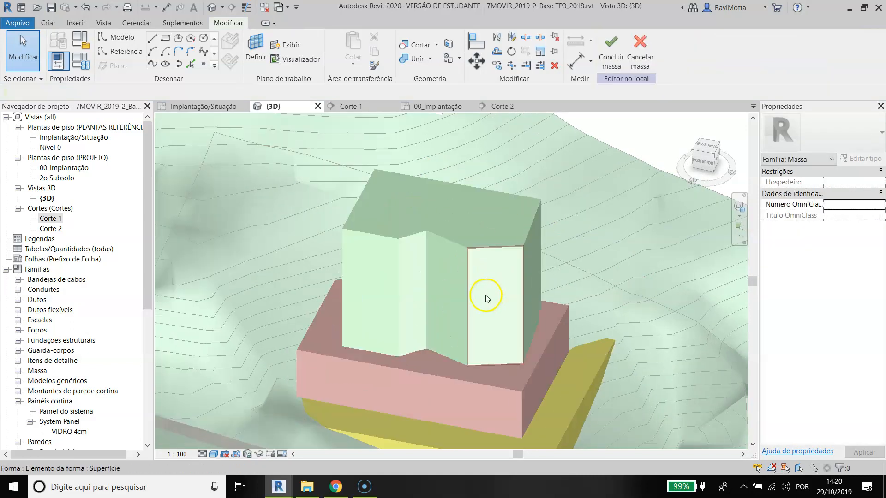
scroll(485, 296, up, 1)
click(611, 45)
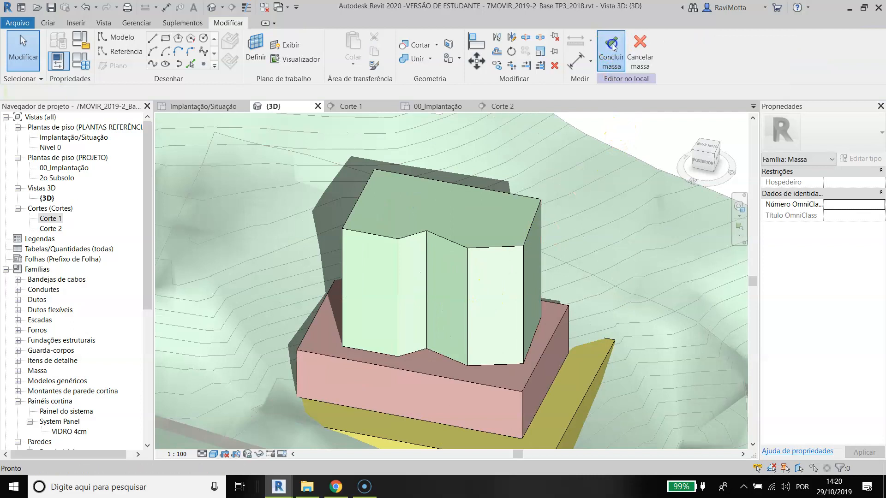
Step: Check the area properties of a mass floor in the reshaped tower and look over the complete massing
scroll(417, 264, up, 1)
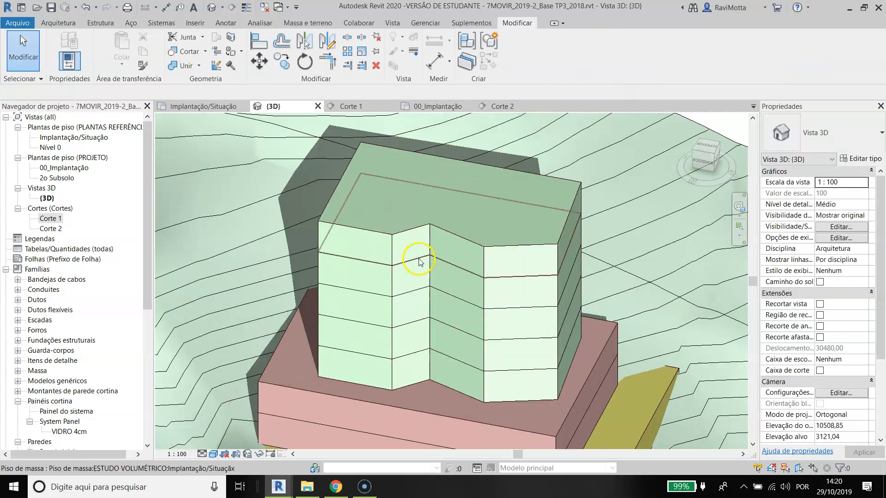
click(420, 262)
scroll(504, 297, down, 4)
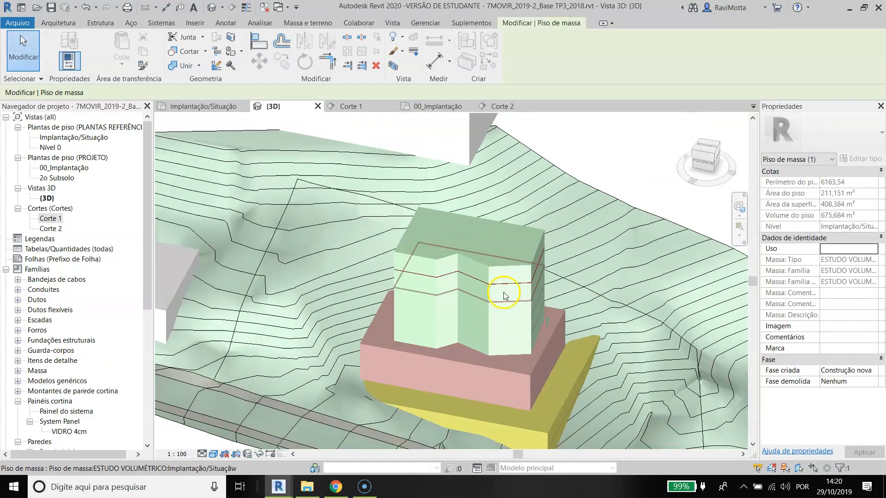
key(Escape)
shift+middle_drag(438, 252, 473, 261)
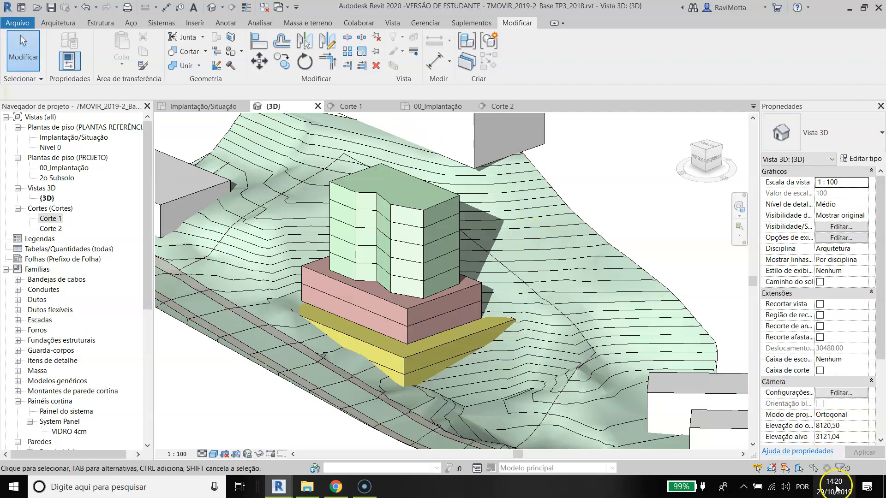
mouse_move(838, 492)
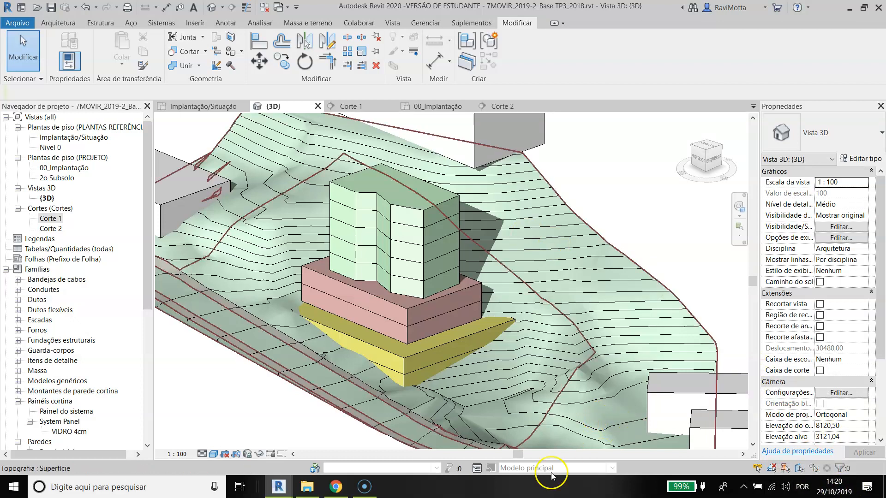